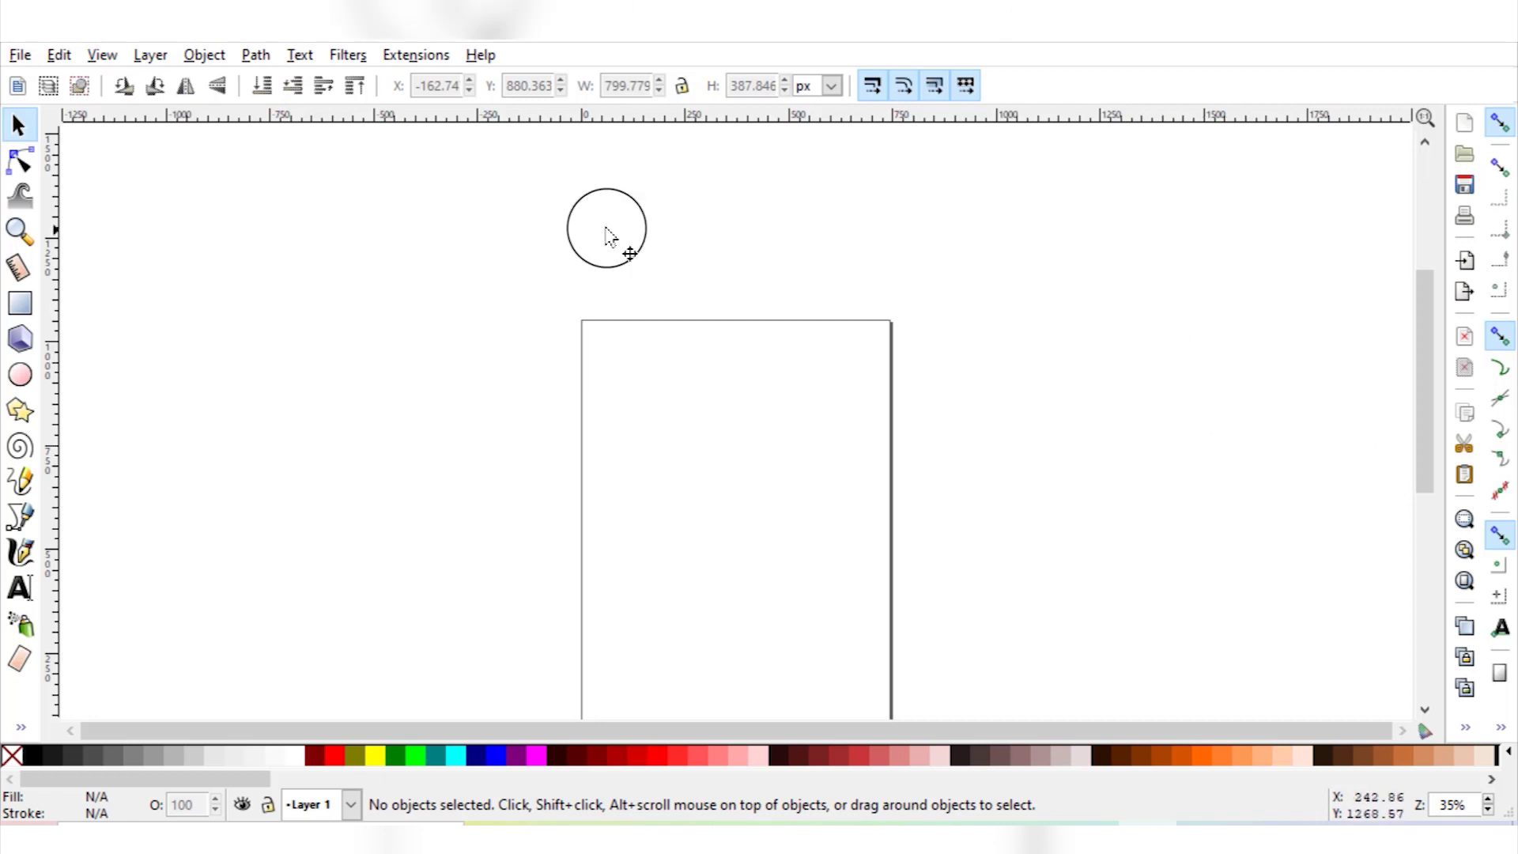
Import Love Pumpkin Script from the PUMPKIN Bundle folder and move it up-left on the canvas.
left_click(18, 54)
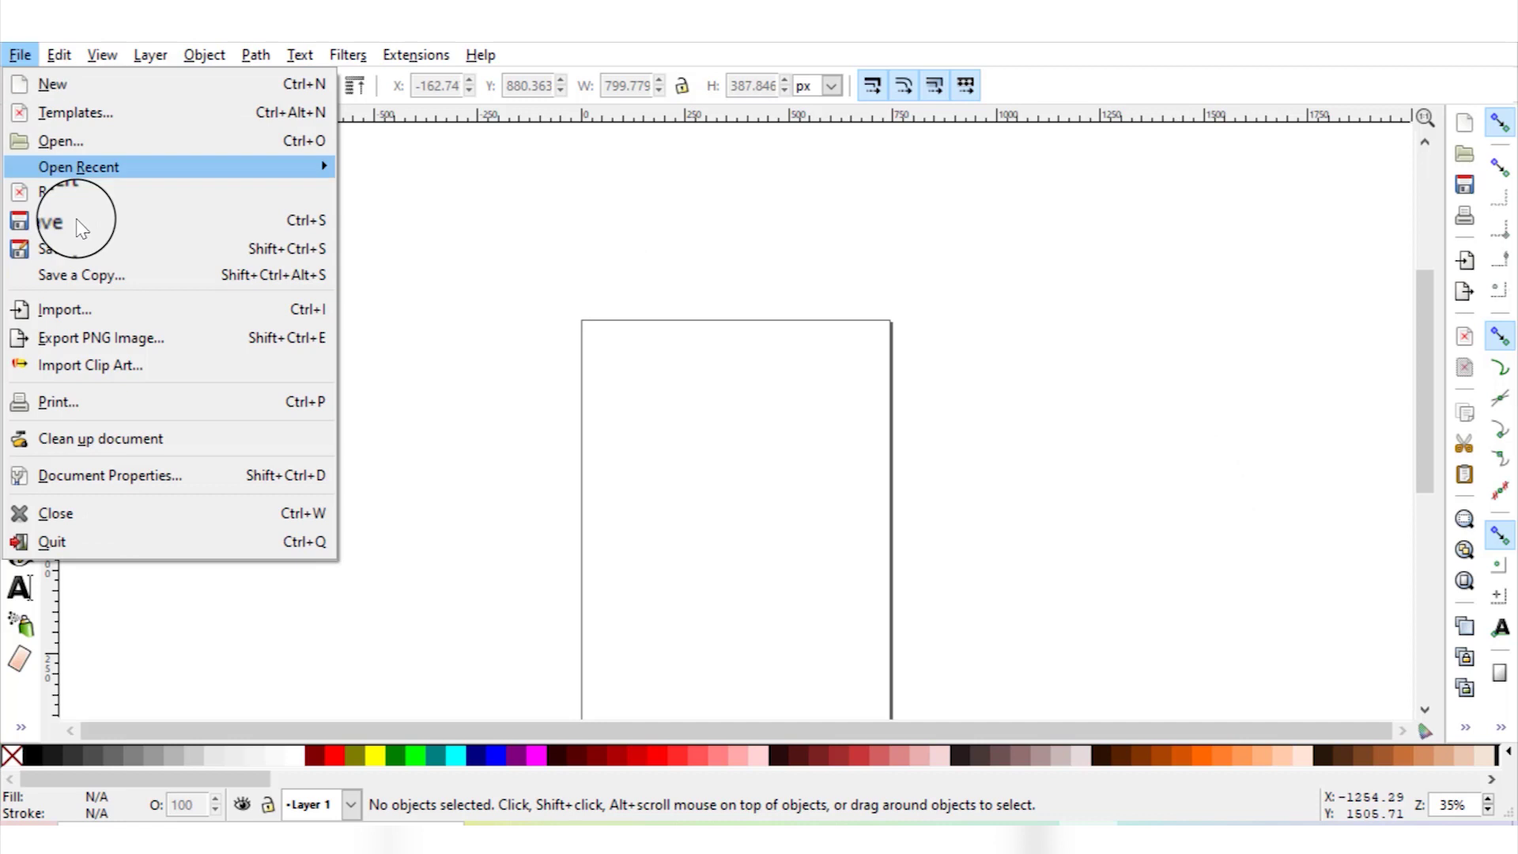
left_click(99, 315)
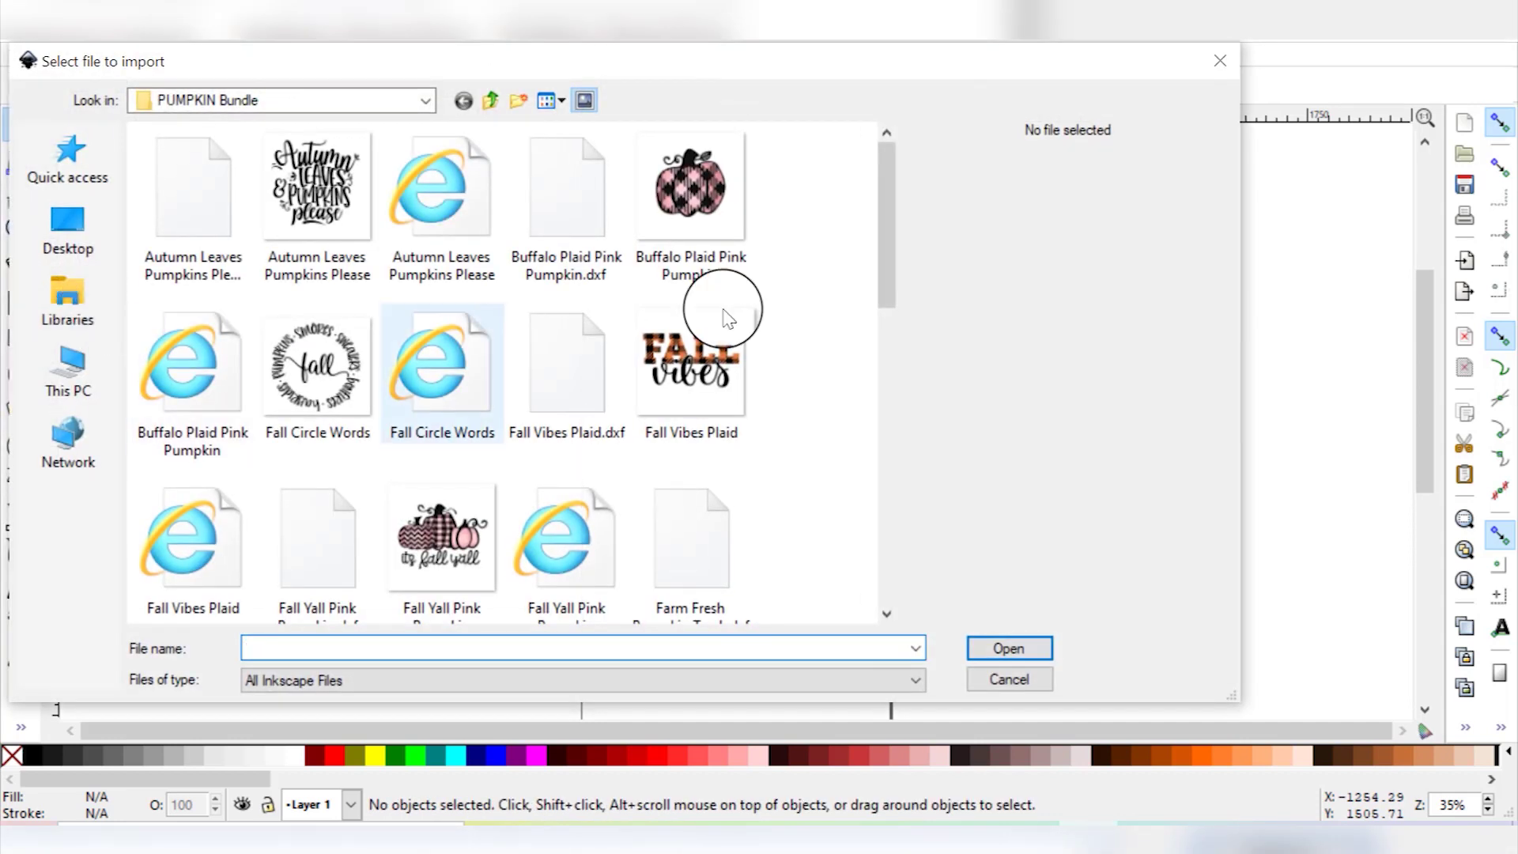
scroll(805, 340, "down", 3)
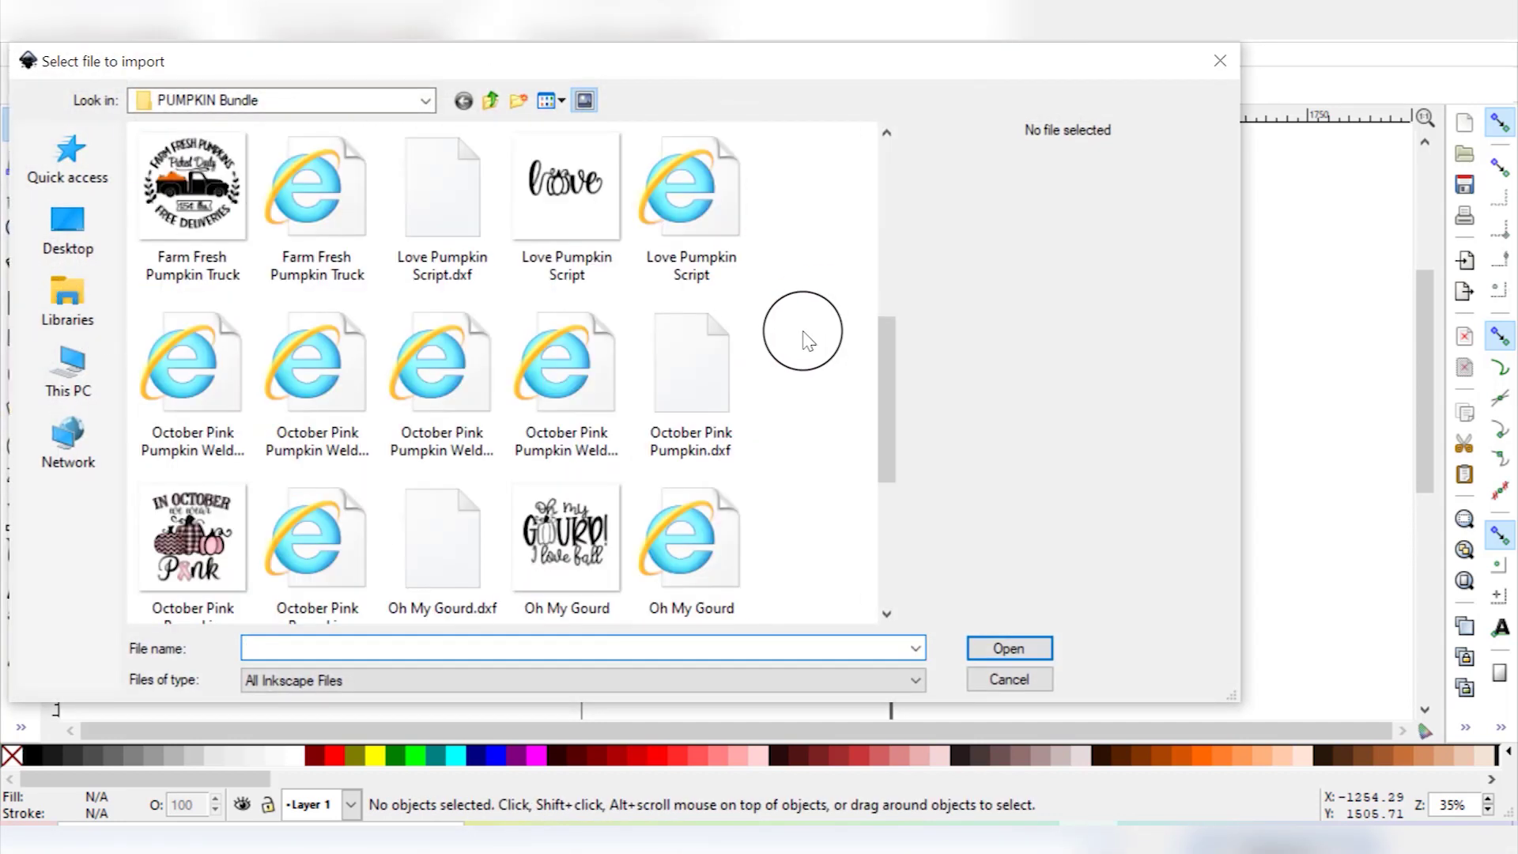
scroll(806, 339, "down", 3)
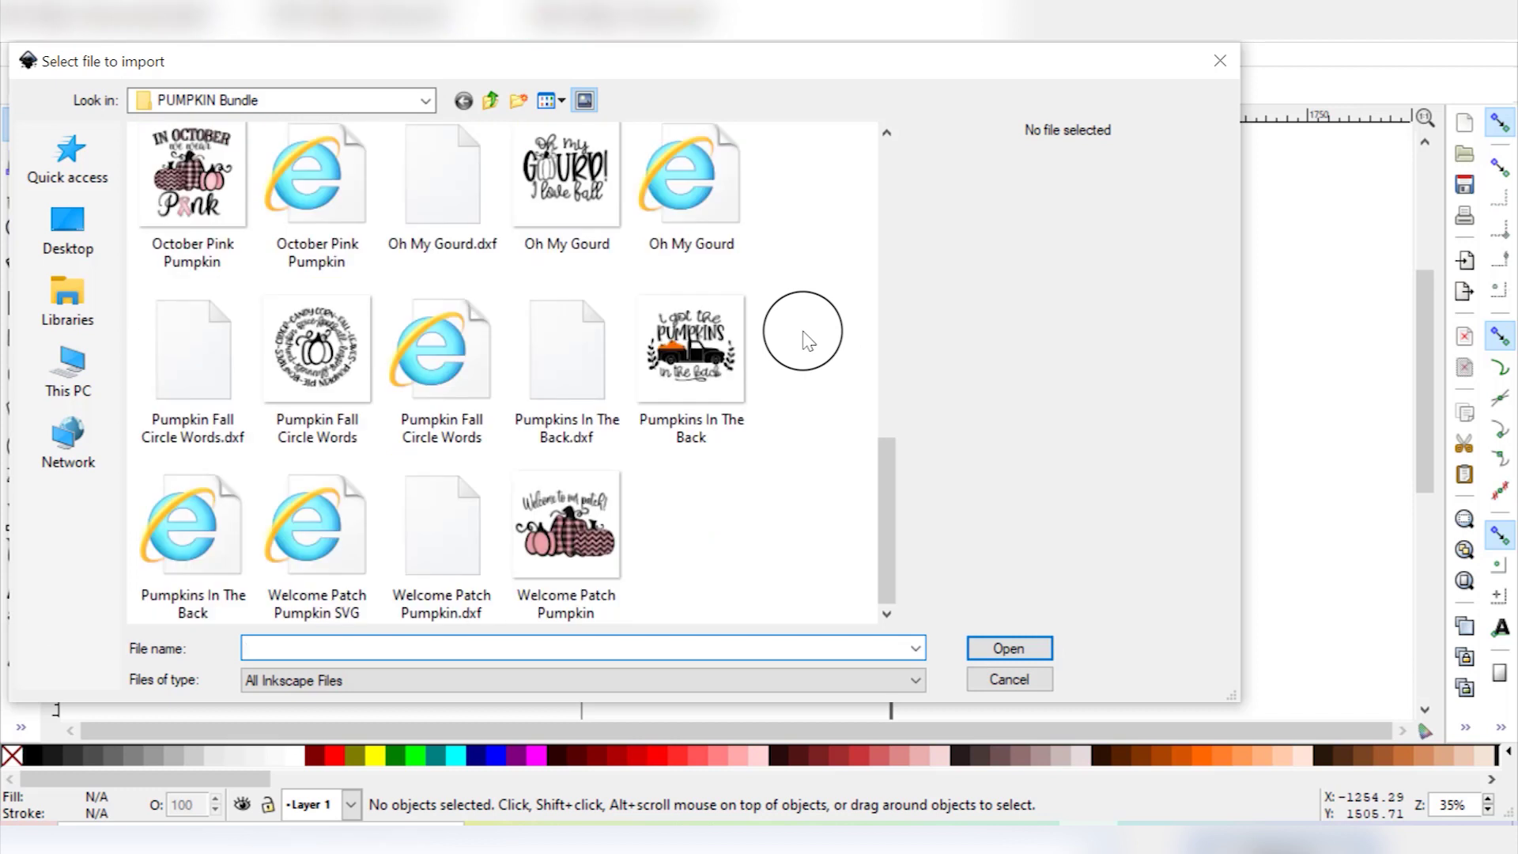
scroll(803, 363, "up", 3)
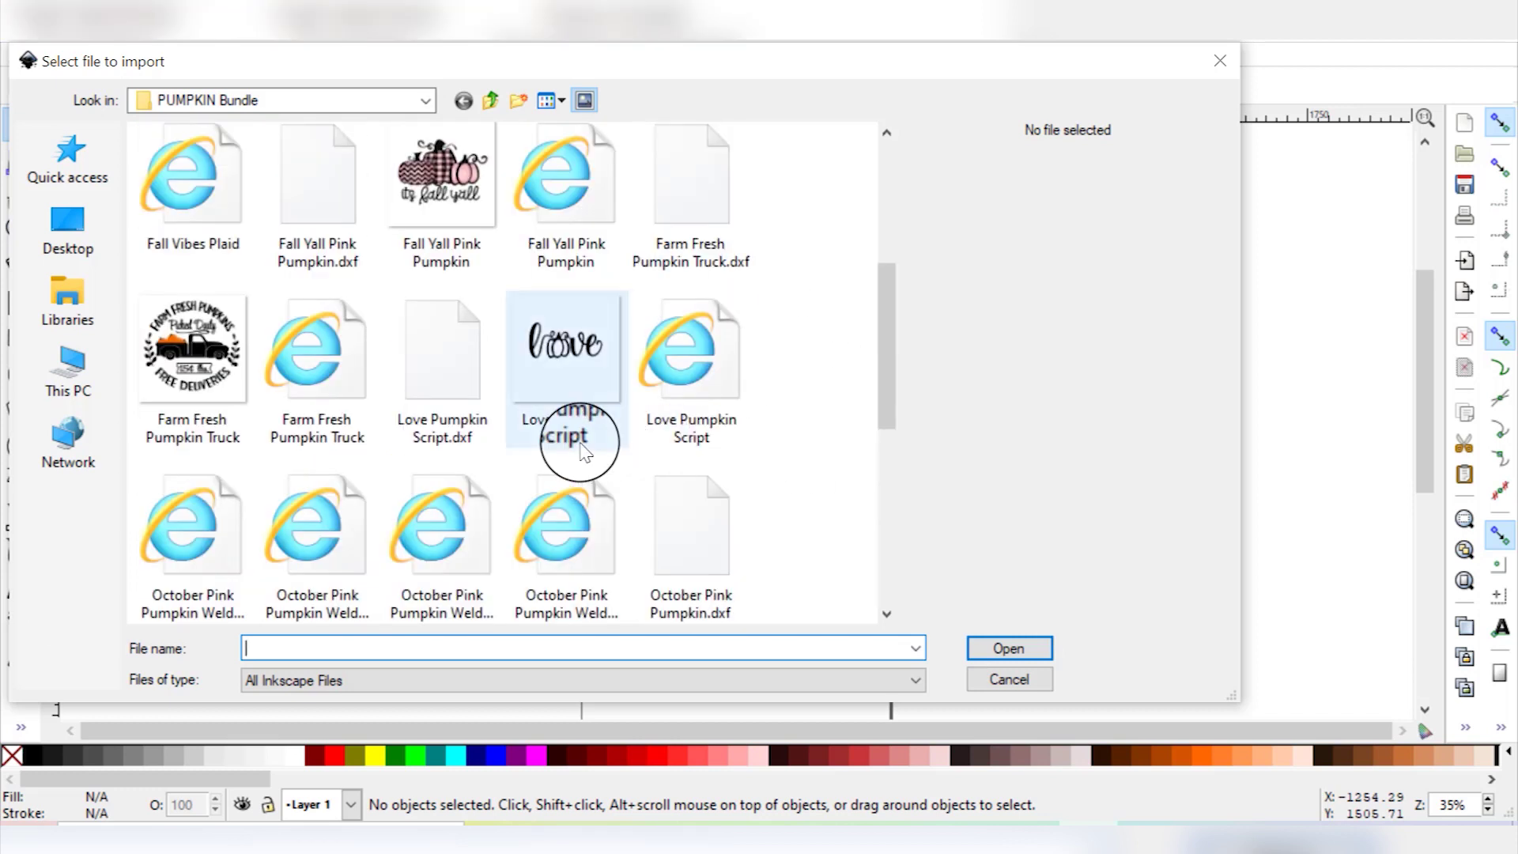
left_click(682, 377)
left_click(1018, 650)
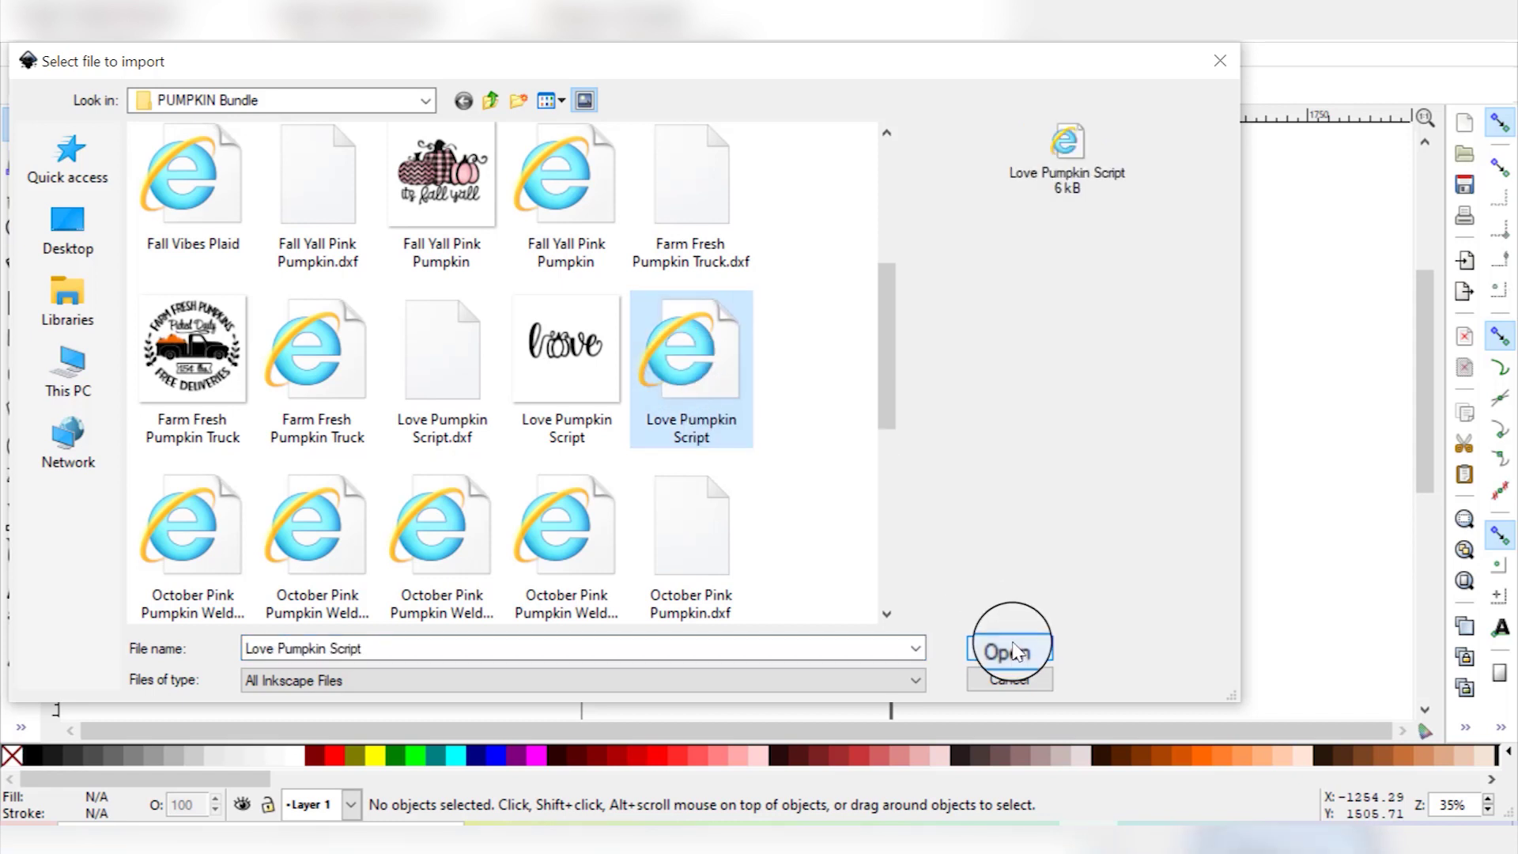
left_click_drag(948, 628, 450, 303)
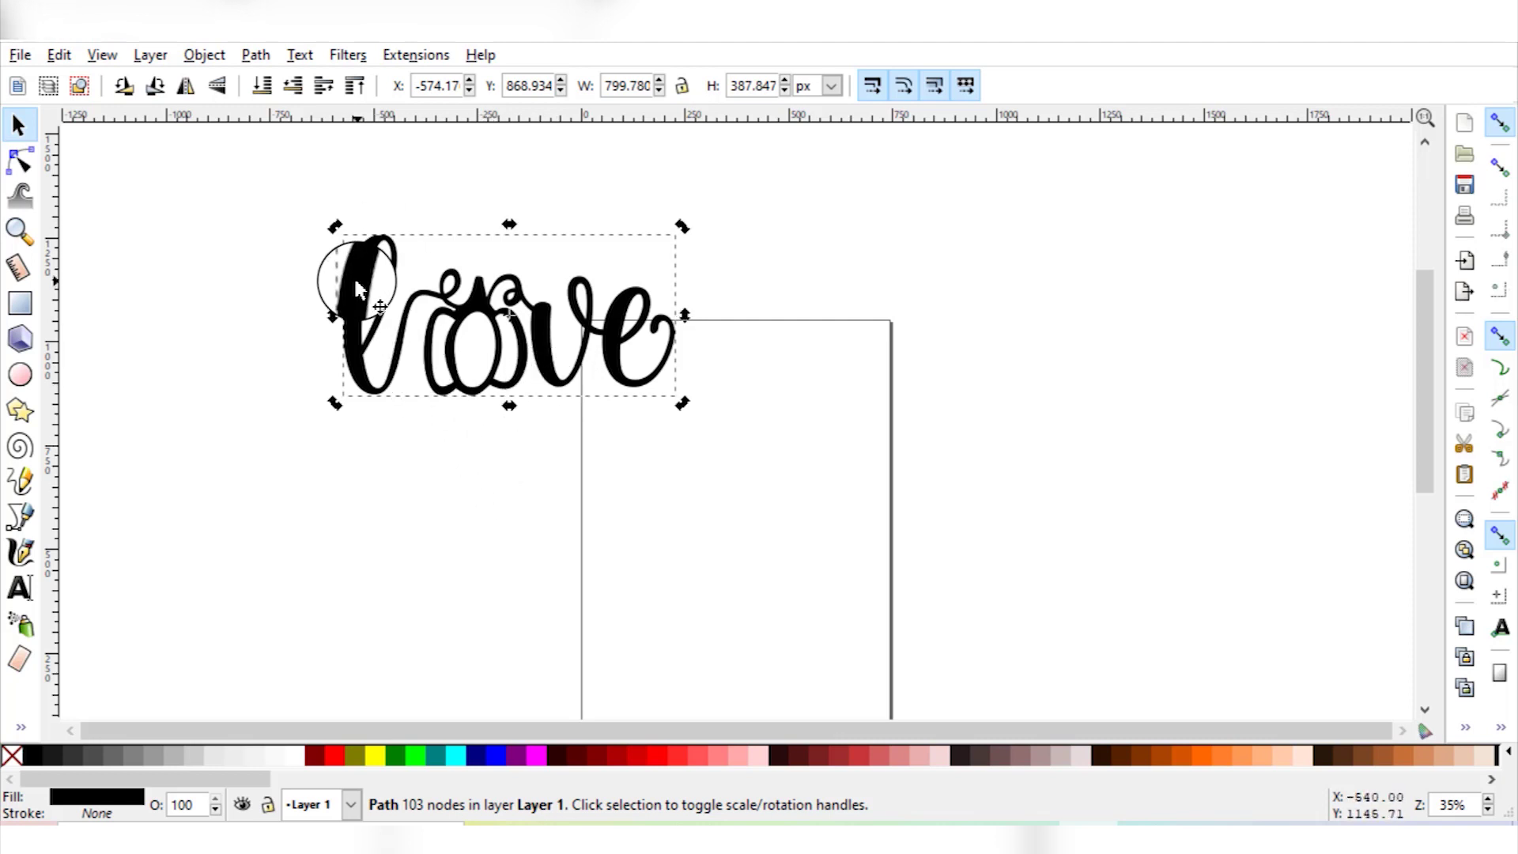
Ungroup the lettering, union all its letters, and apply Object to Path.
left_click(204, 56)
left_click(252, 195)
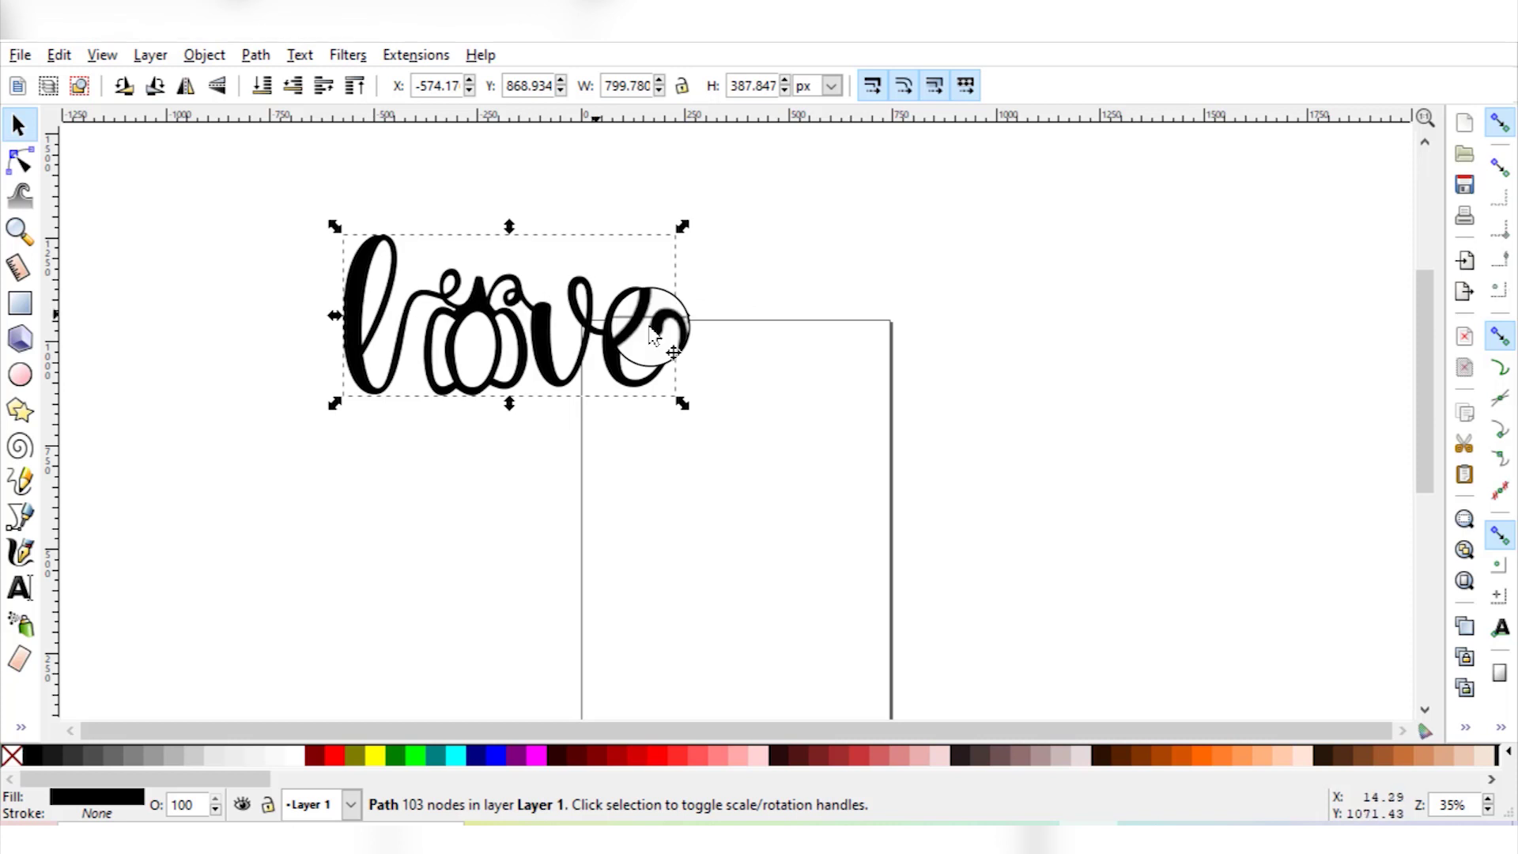
left_click(247, 268)
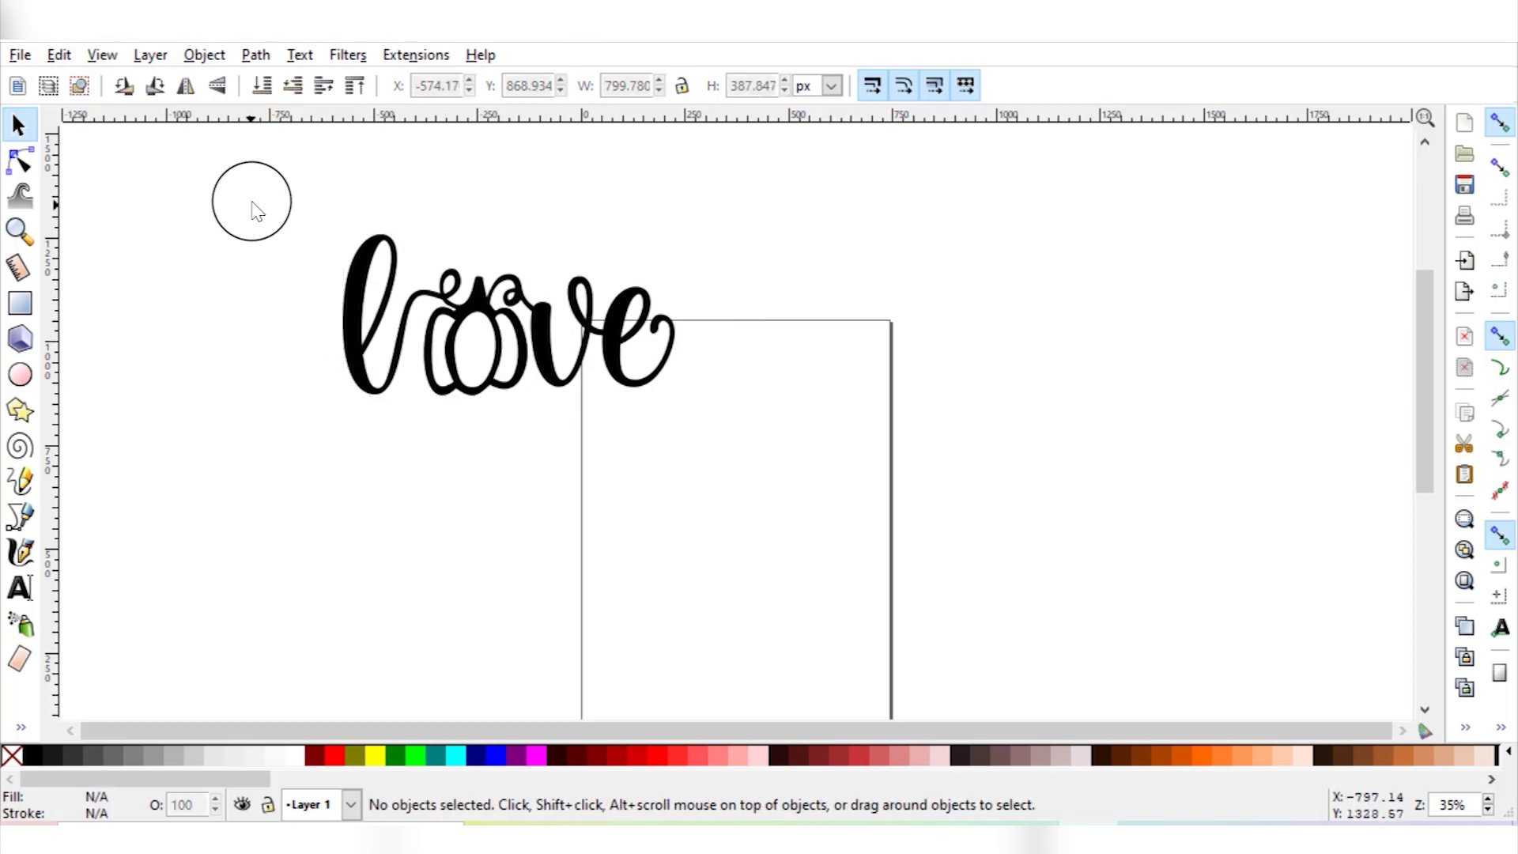
left_click_drag(254, 199, 722, 396)
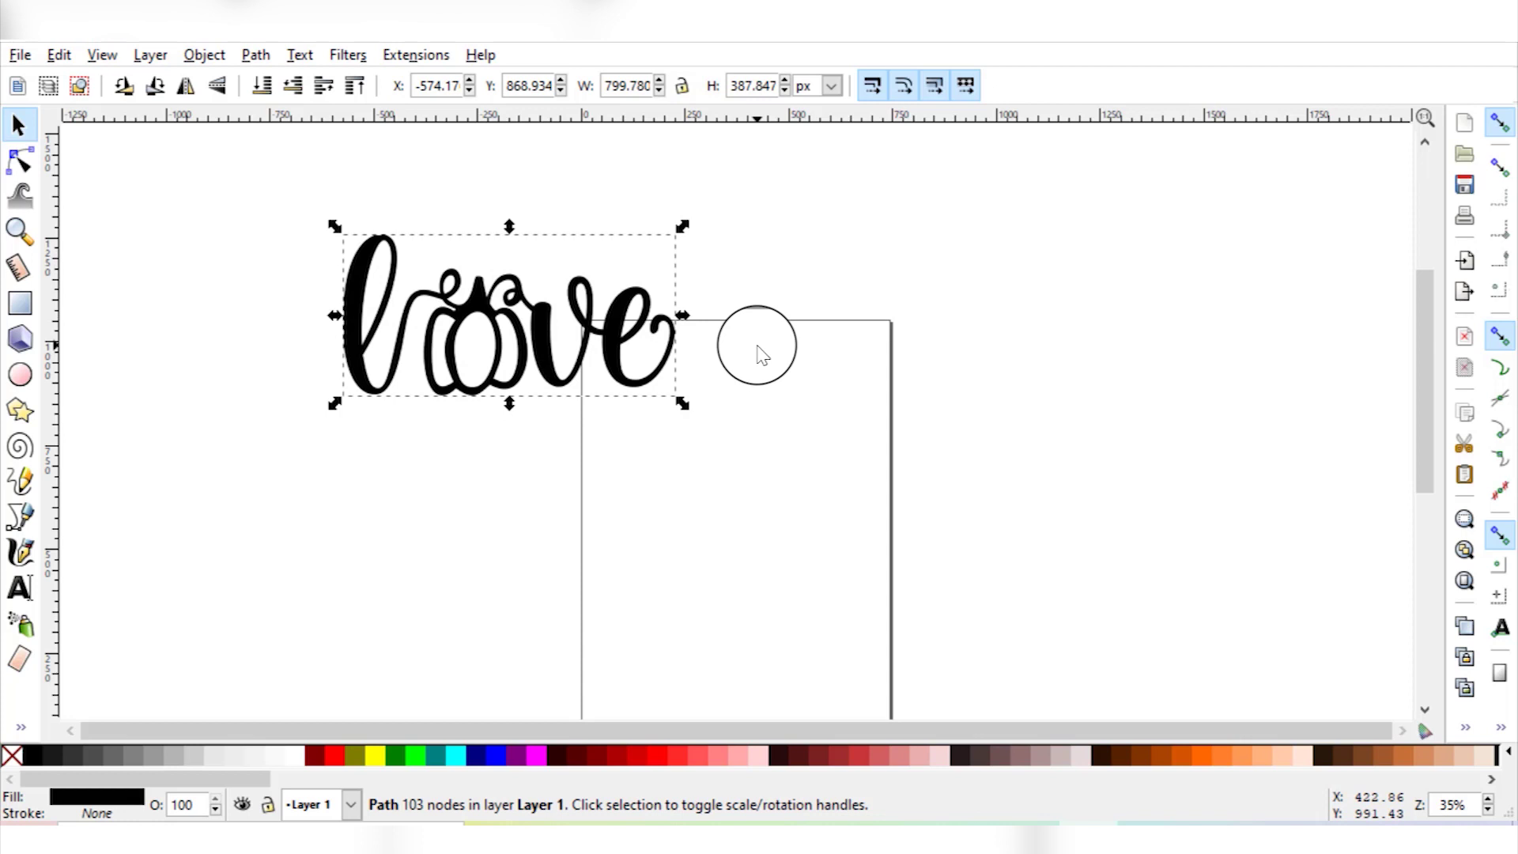
left_click(255, 56)
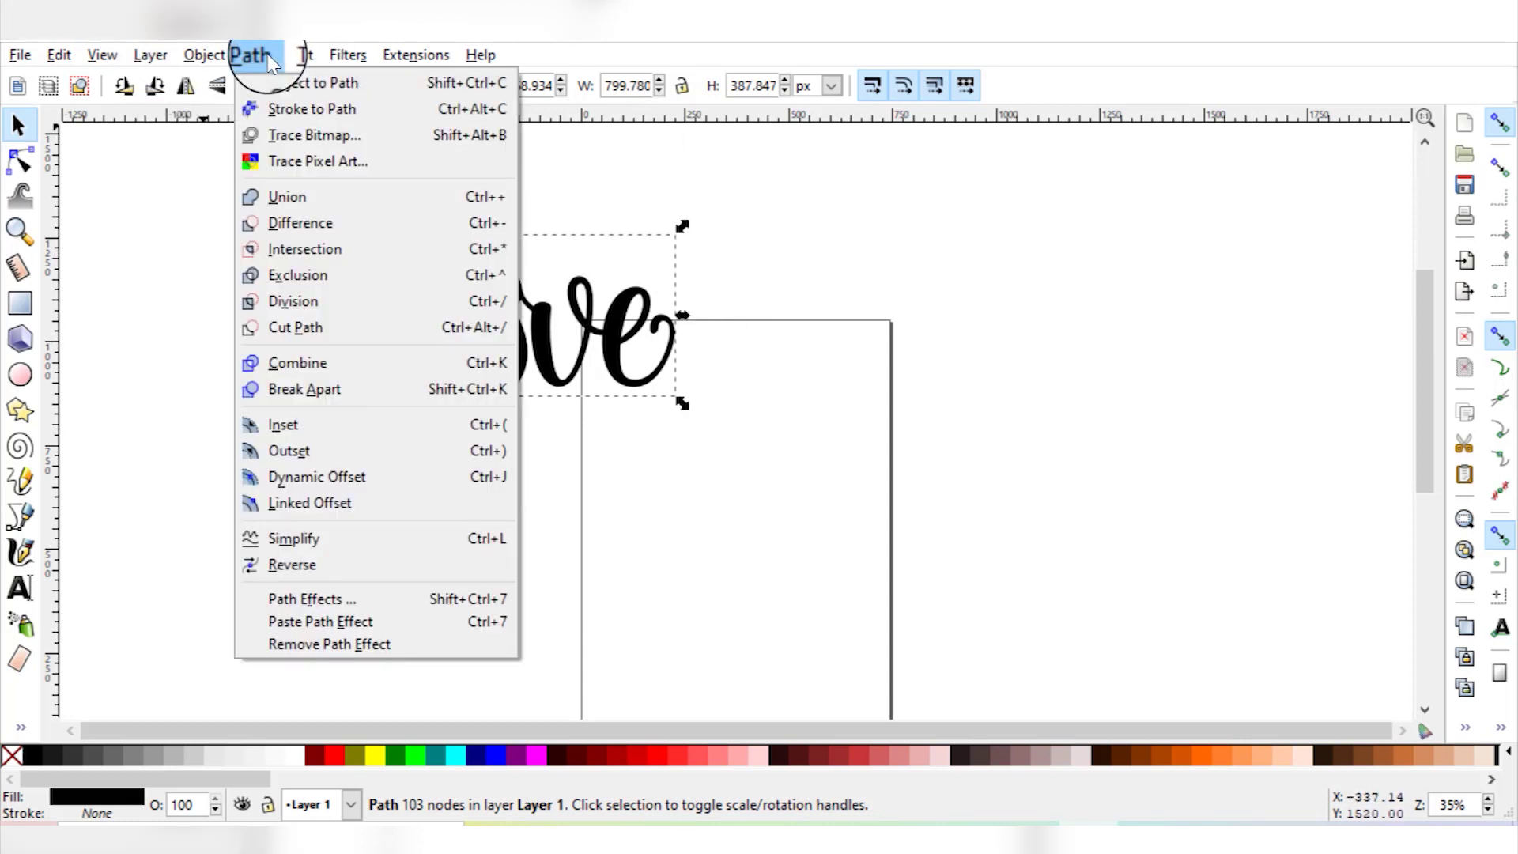
left_click(288, 197)
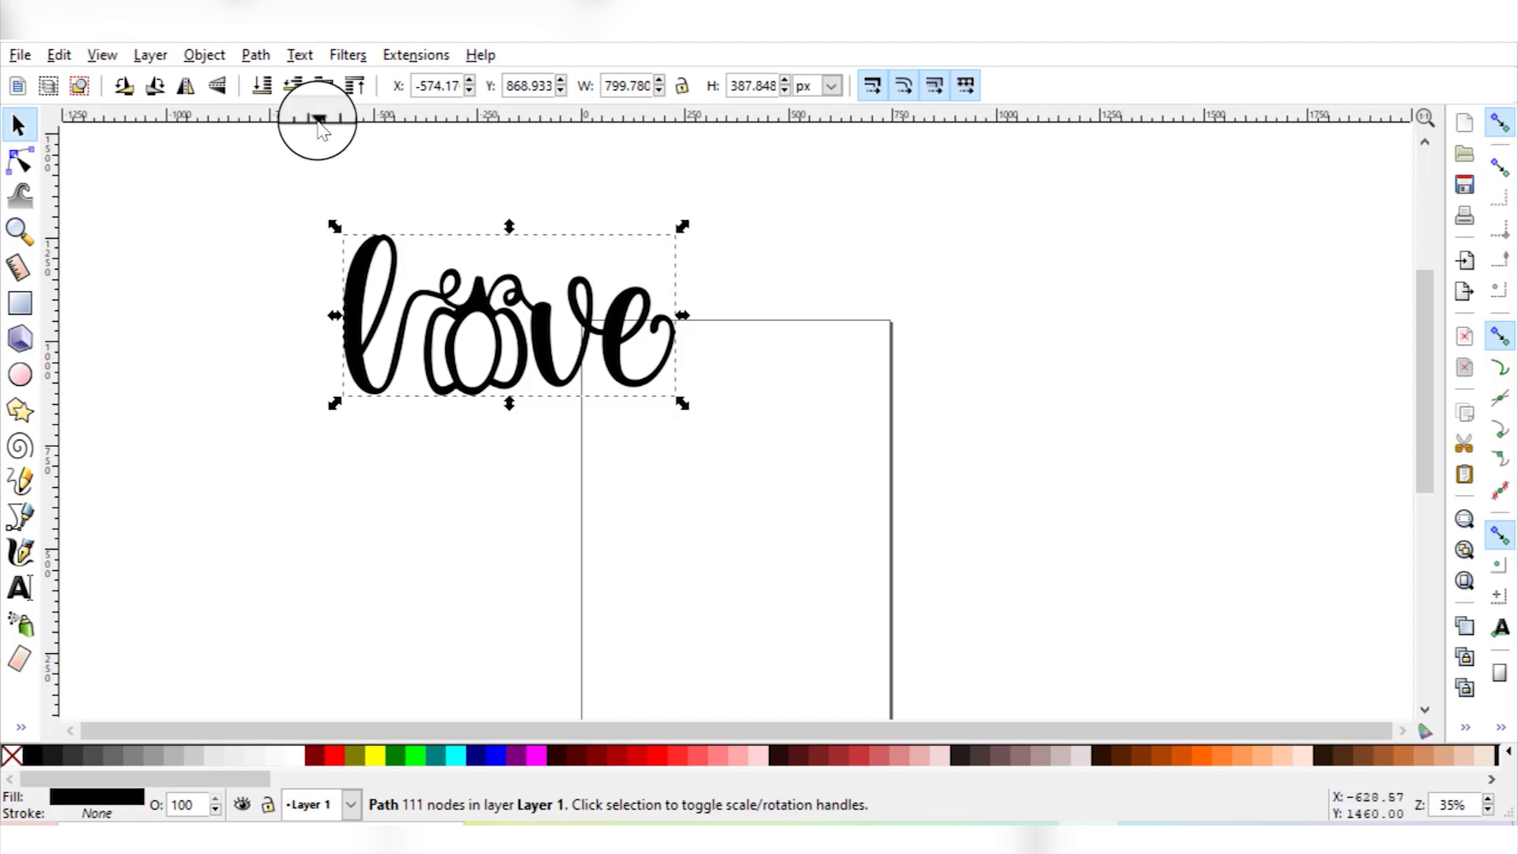
left_click(254, 54)
left_click(289, 82)
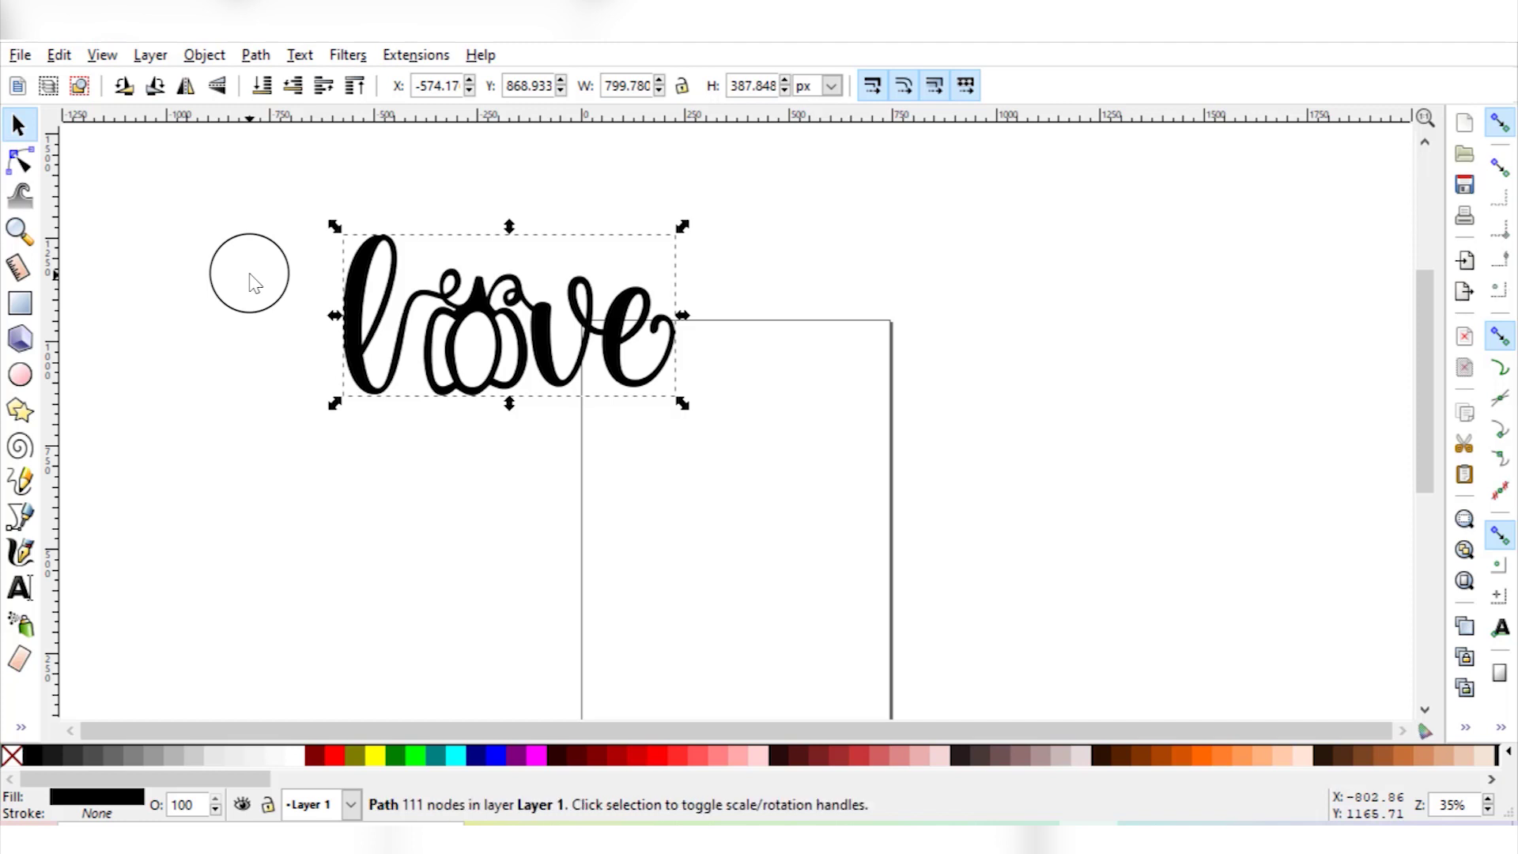
Zoom in on the love lettering and create a Linked Offset of it.
key("shift")
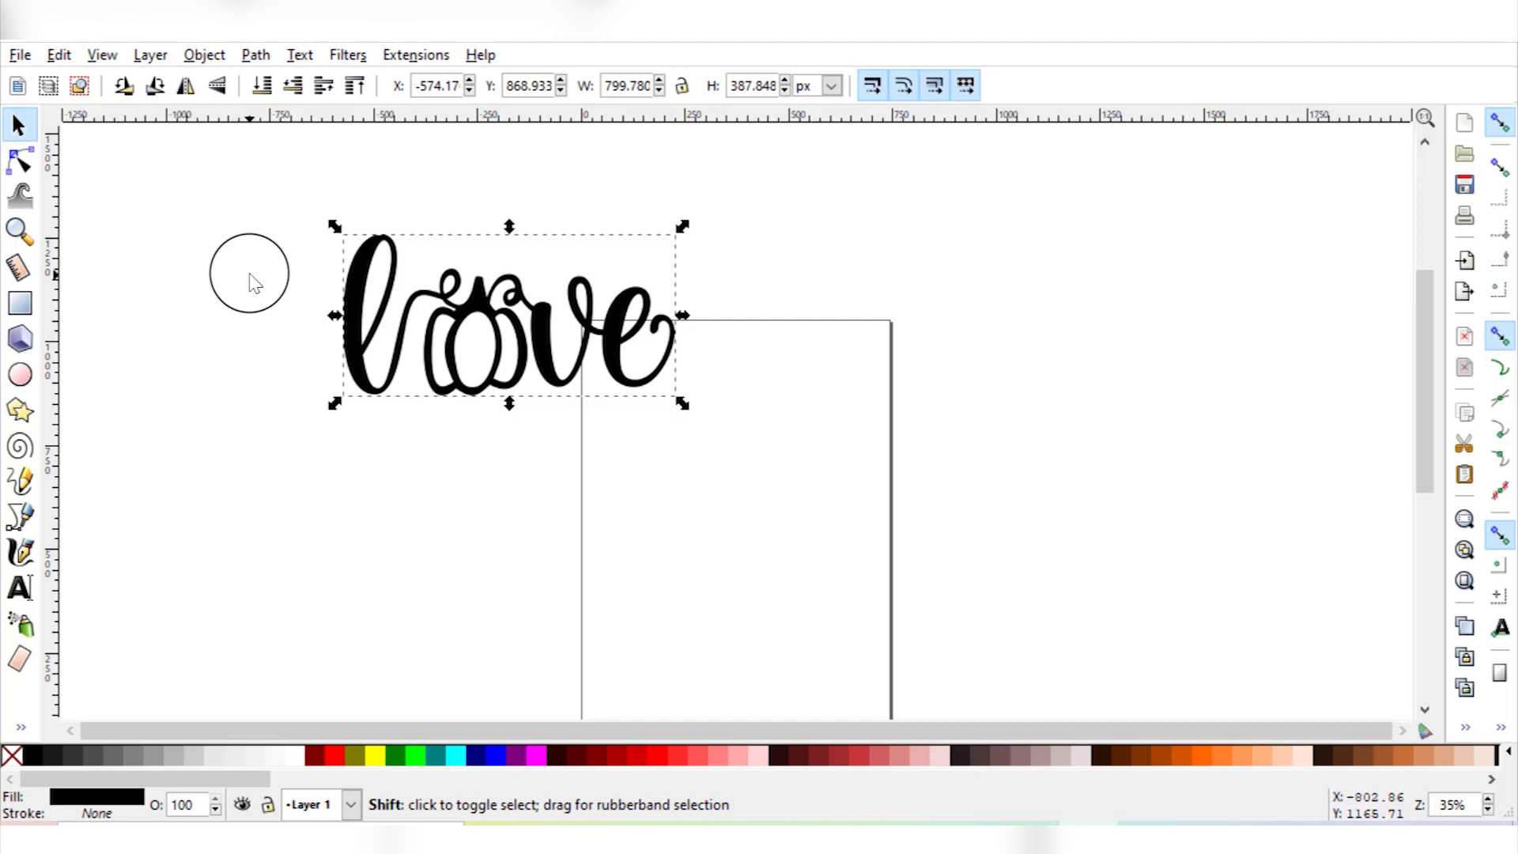
key("plus")
key("plus")
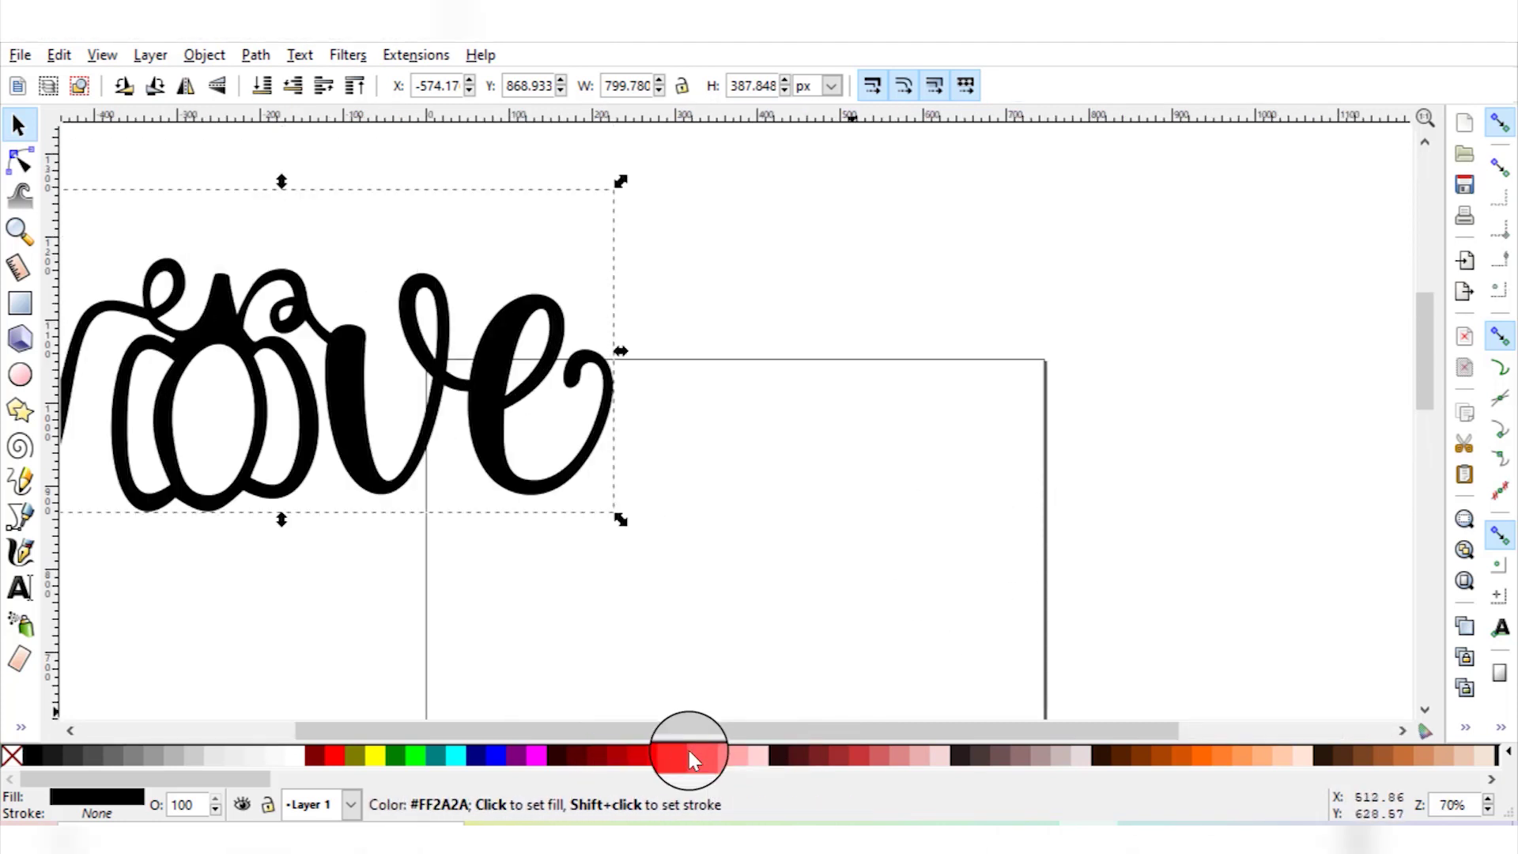
left_click_drag(695, 726, 510, 706)
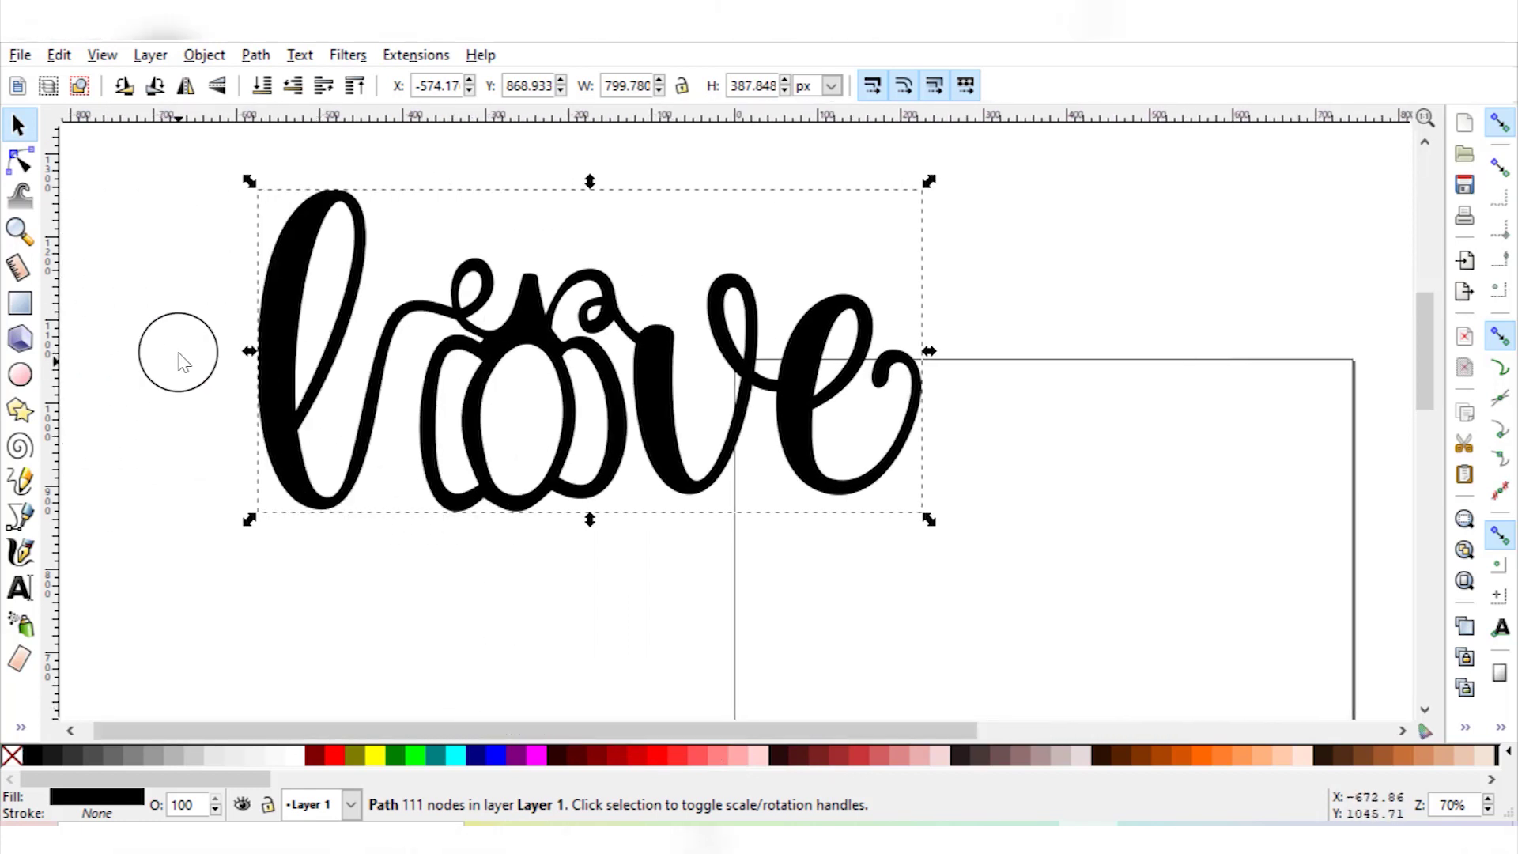
left_click(143, 393)
left_click(283, 245)
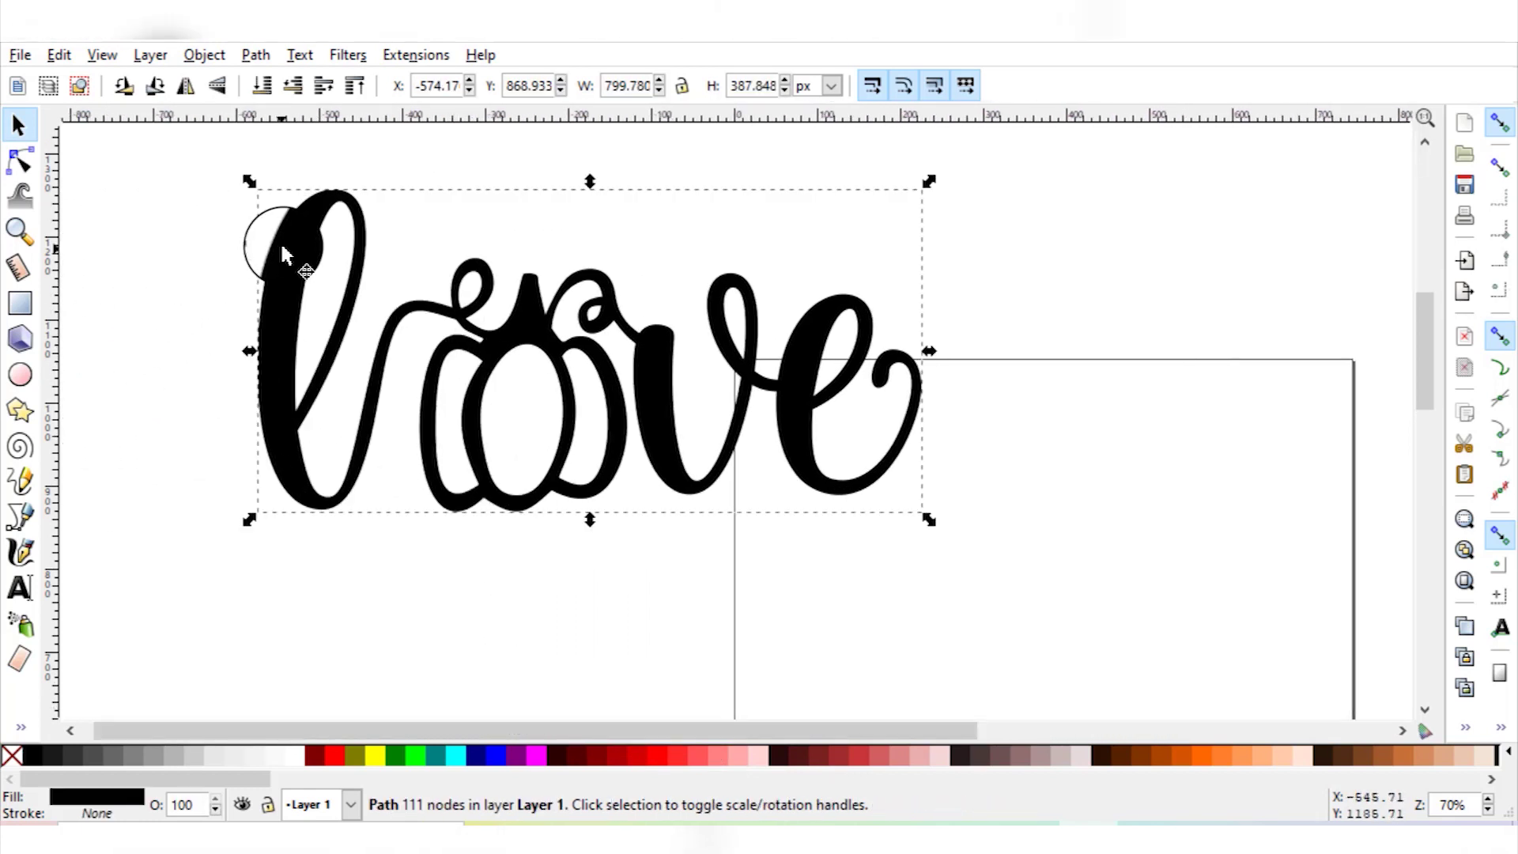
left_click(255, 55)
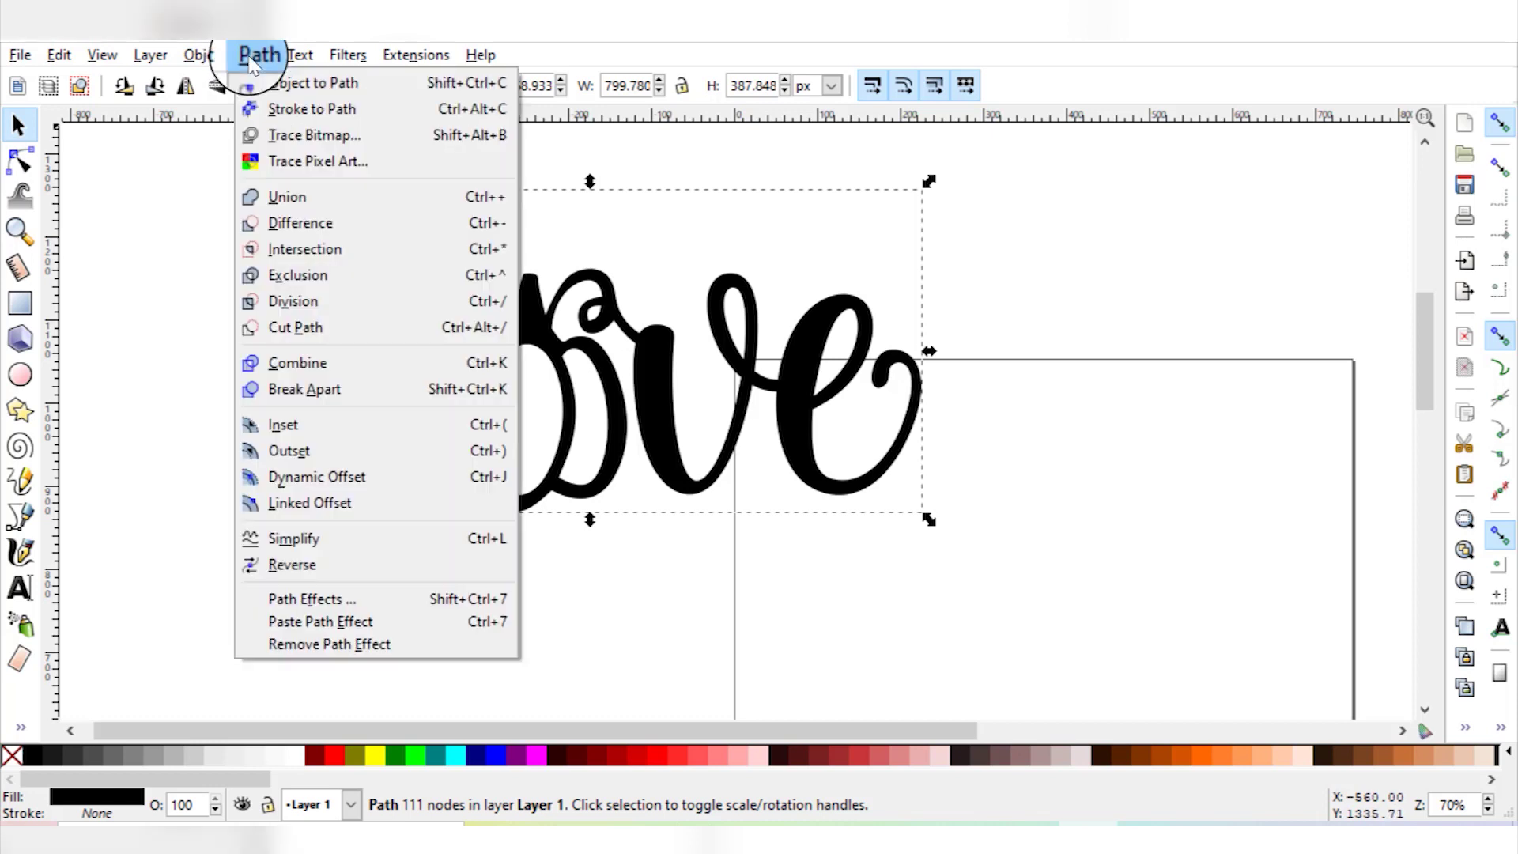
left_click(268, 510)
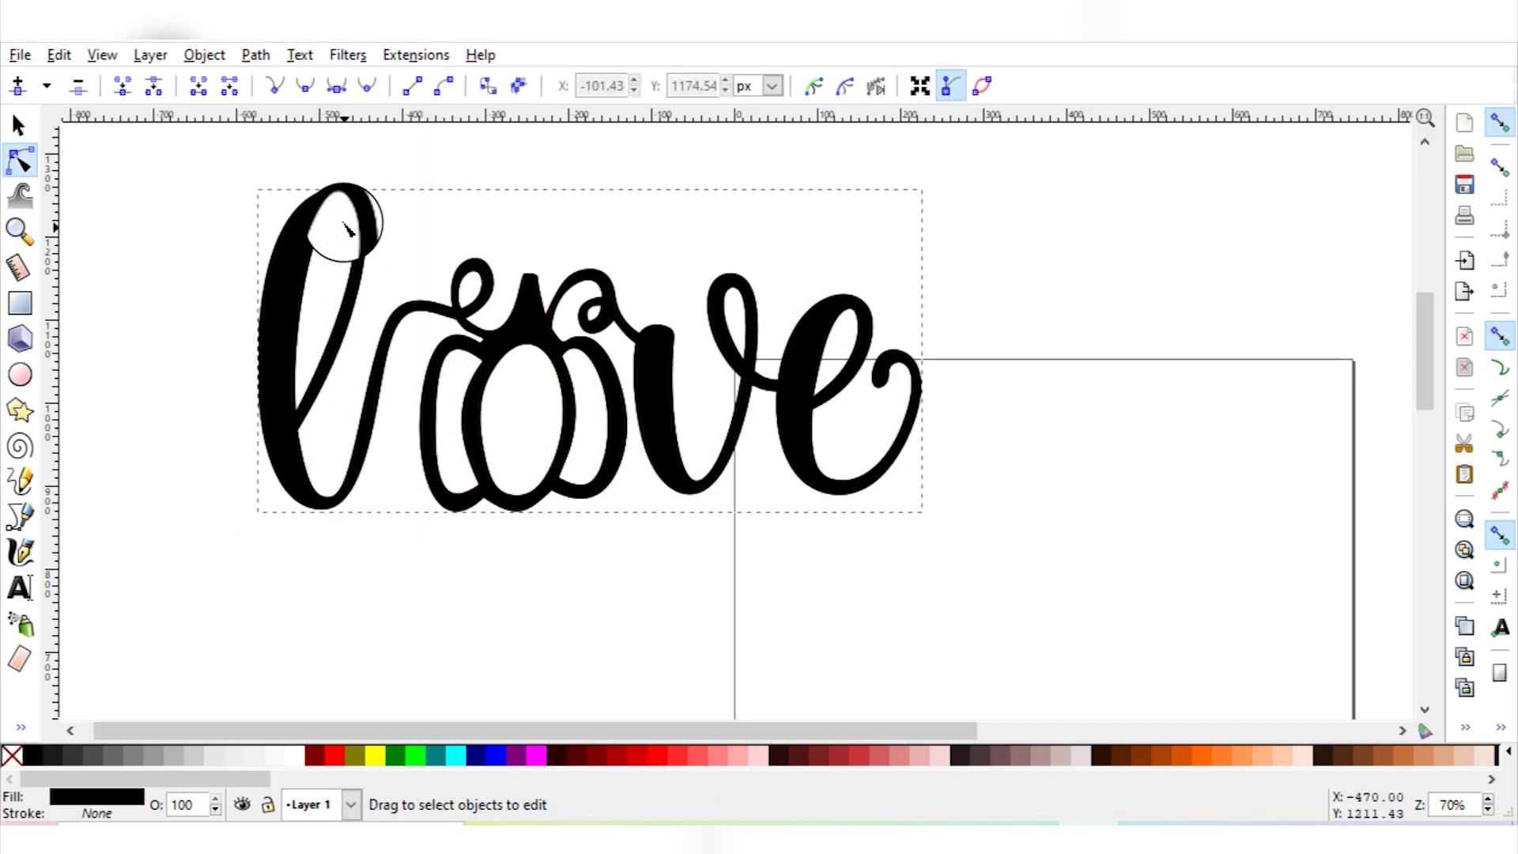
Fill the offset orange and adjust its handle to a snug, thick border width.
left_click_drag(333, 187, 306, 249)
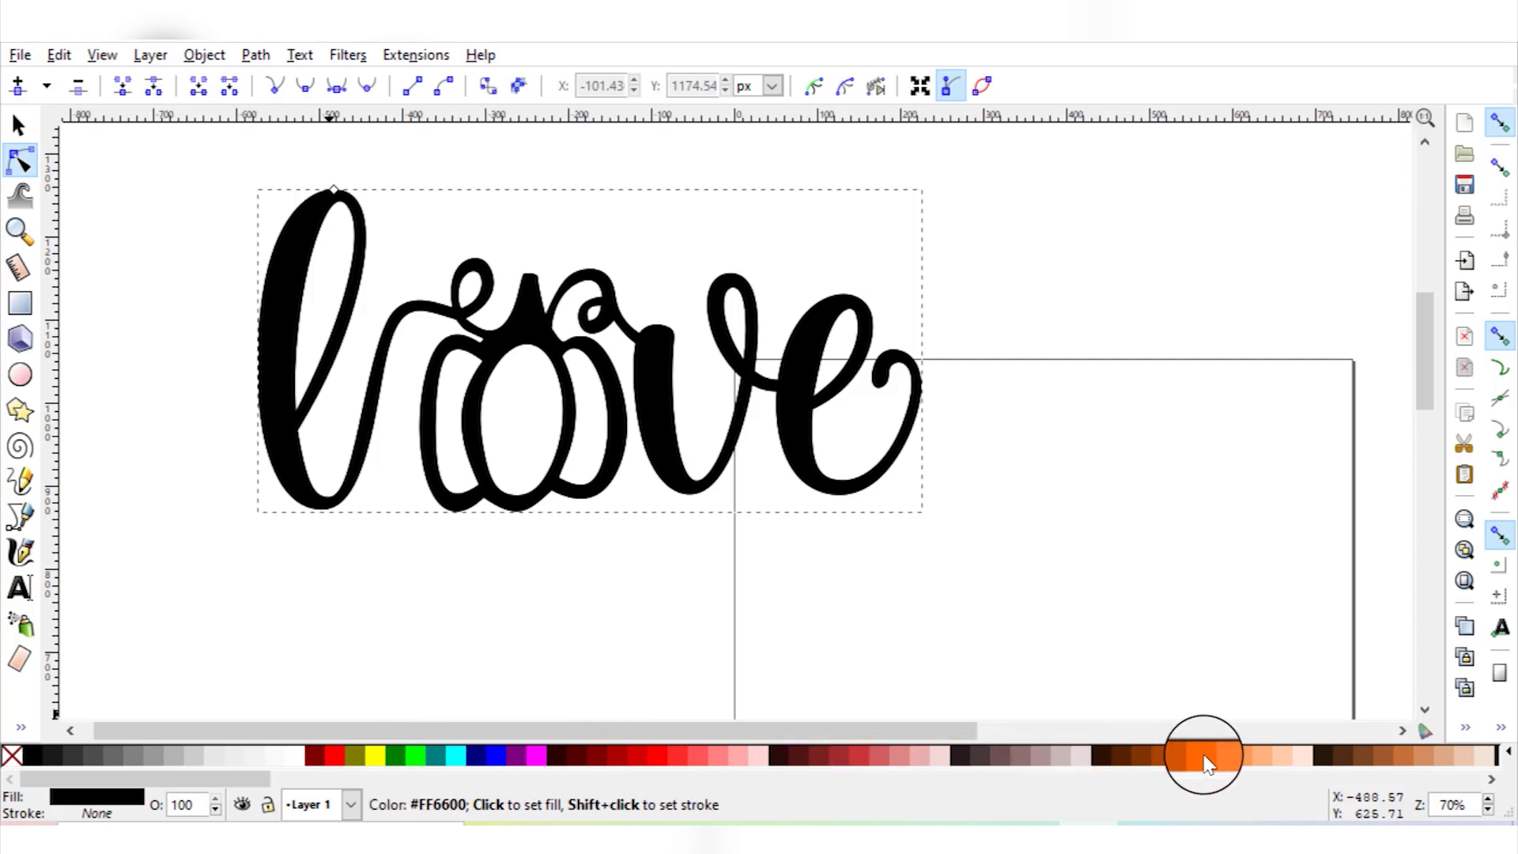
left_click(1230, 763)
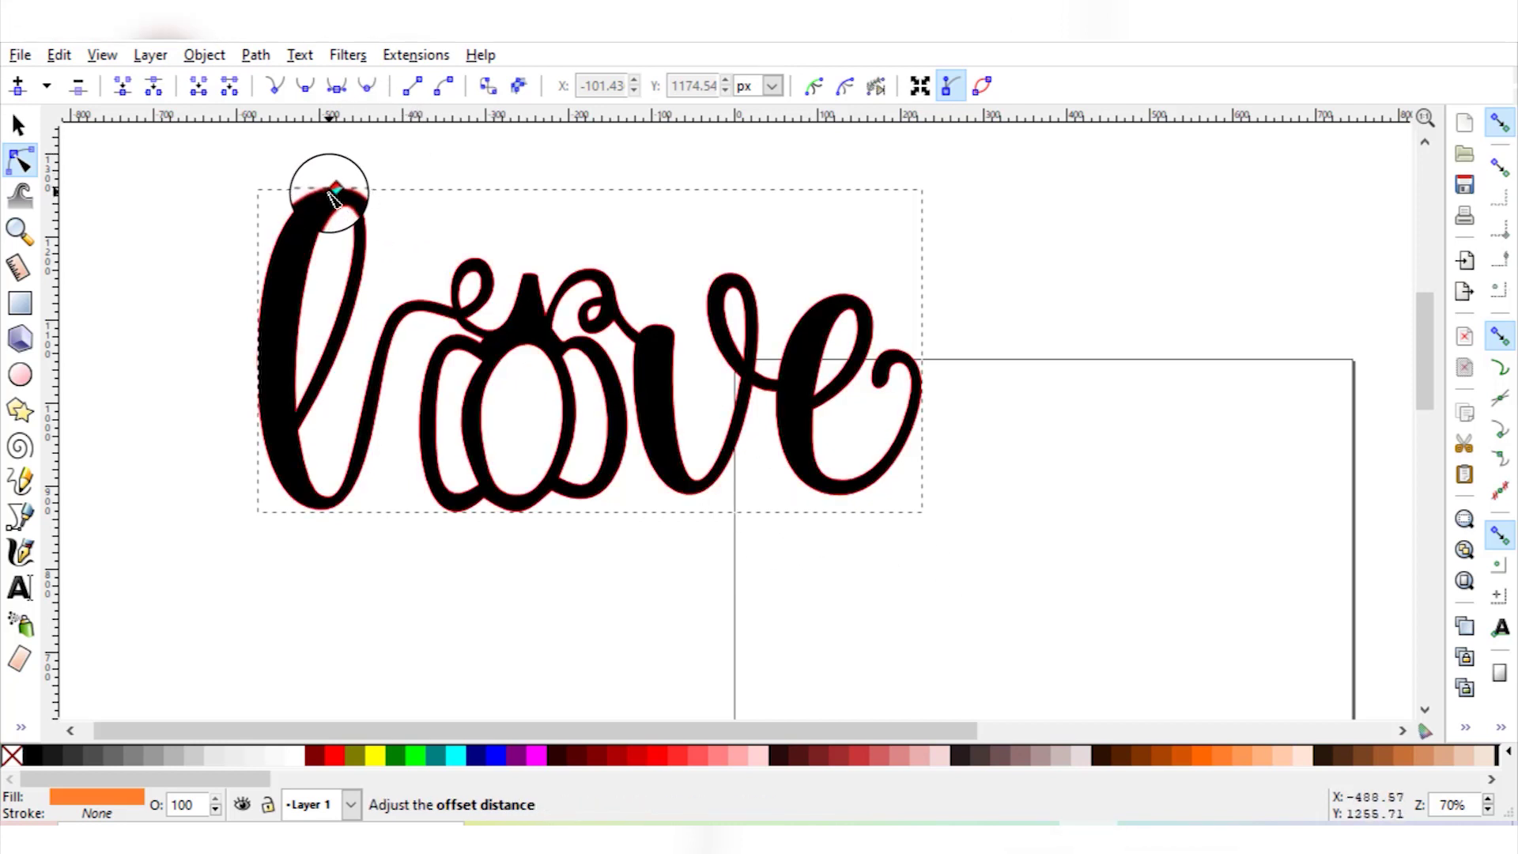
left_click_drag(341, 197, 340, 181)
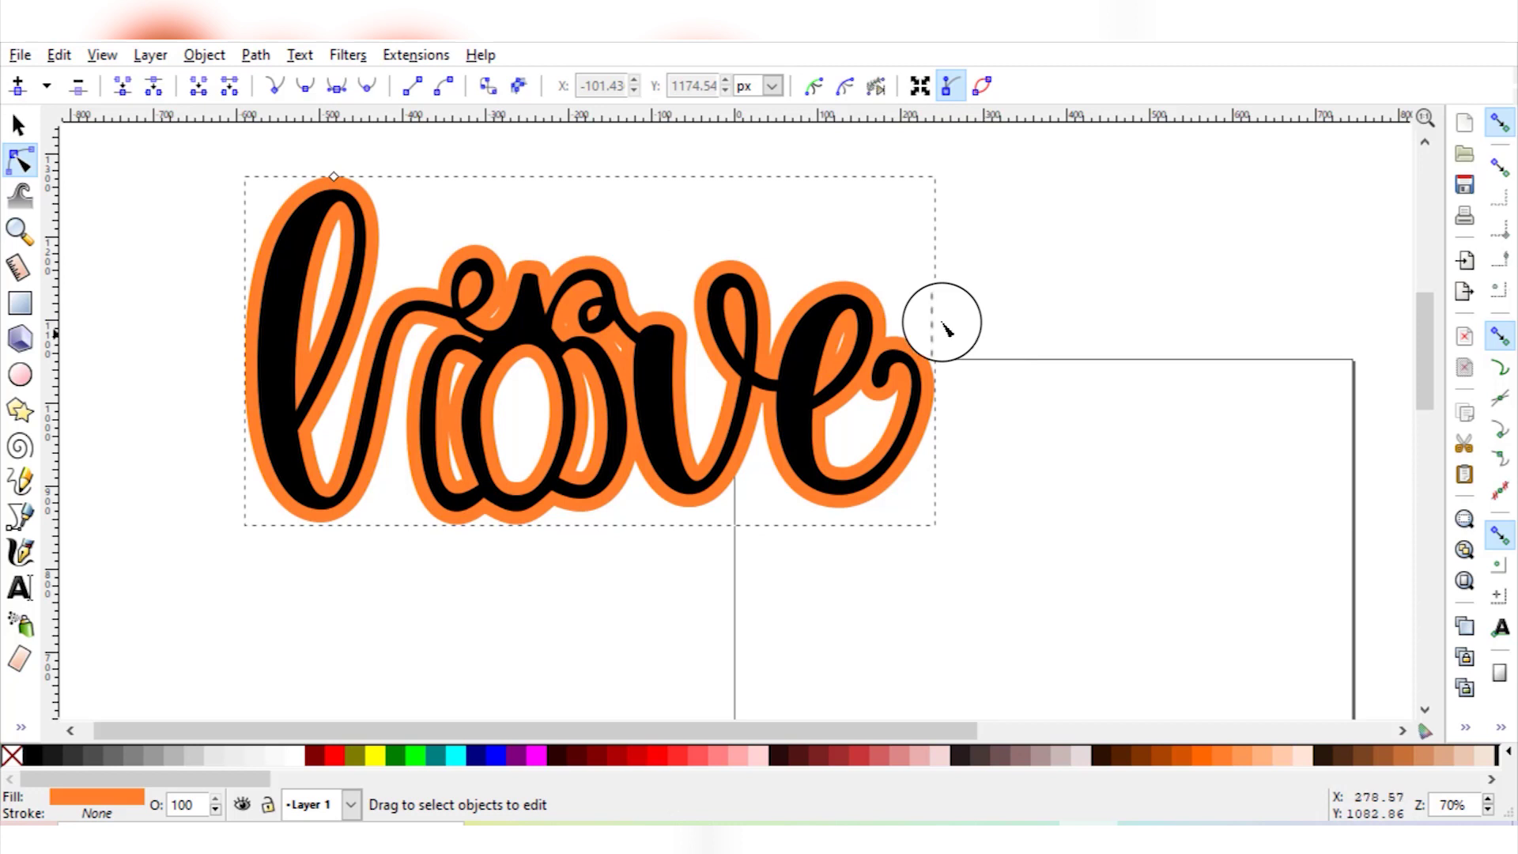
left_click_drag(330, 185, 335, 139)
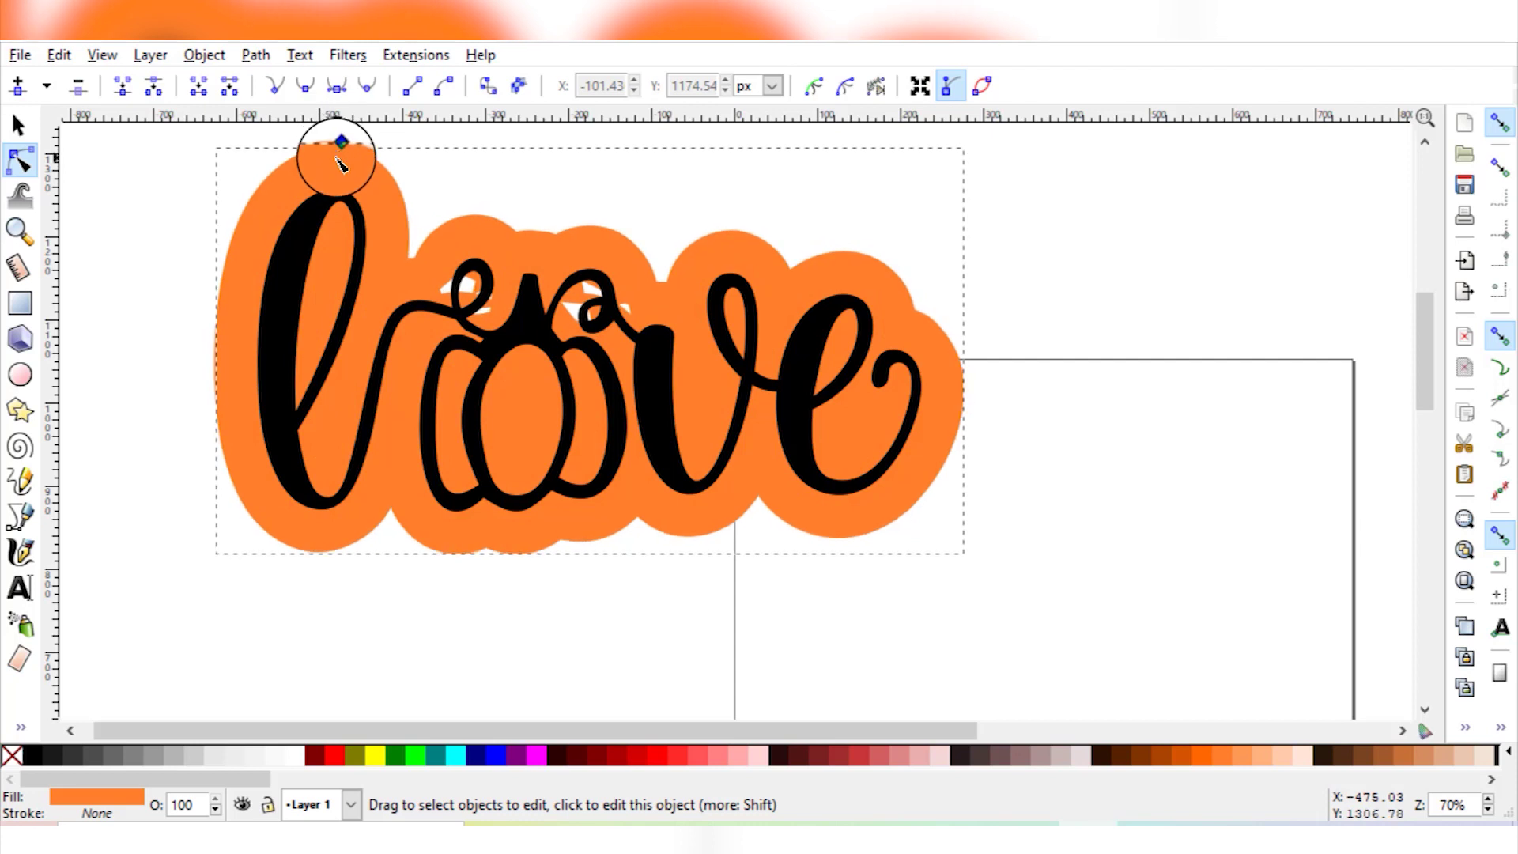
left_click_drag(337, 159, 340, 176)
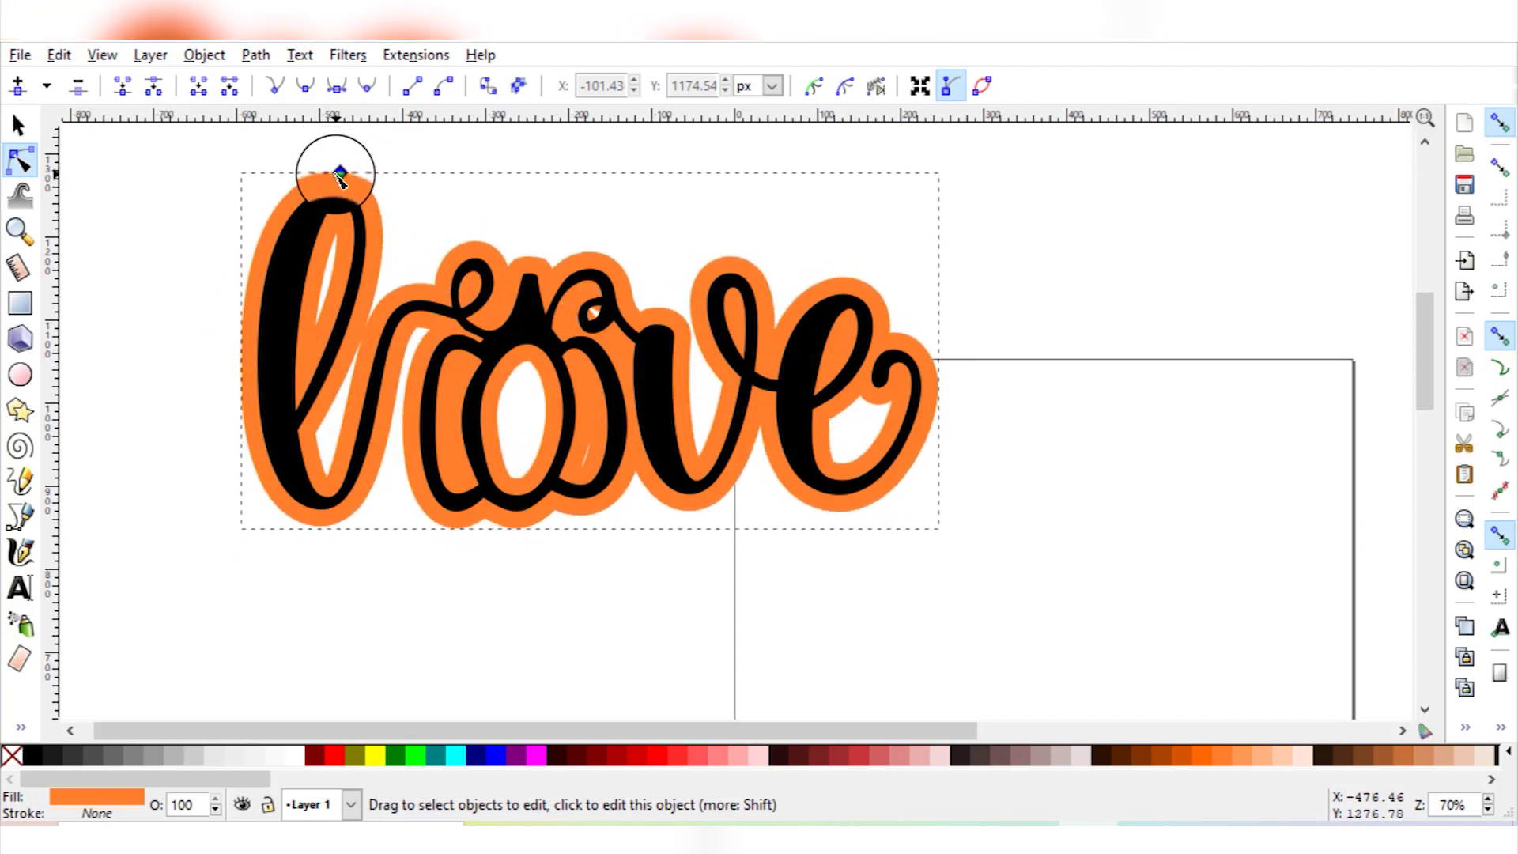
Drag the black lettering to the right of the orange offset, leaving the offset unchanged.
left_click(24, 136)
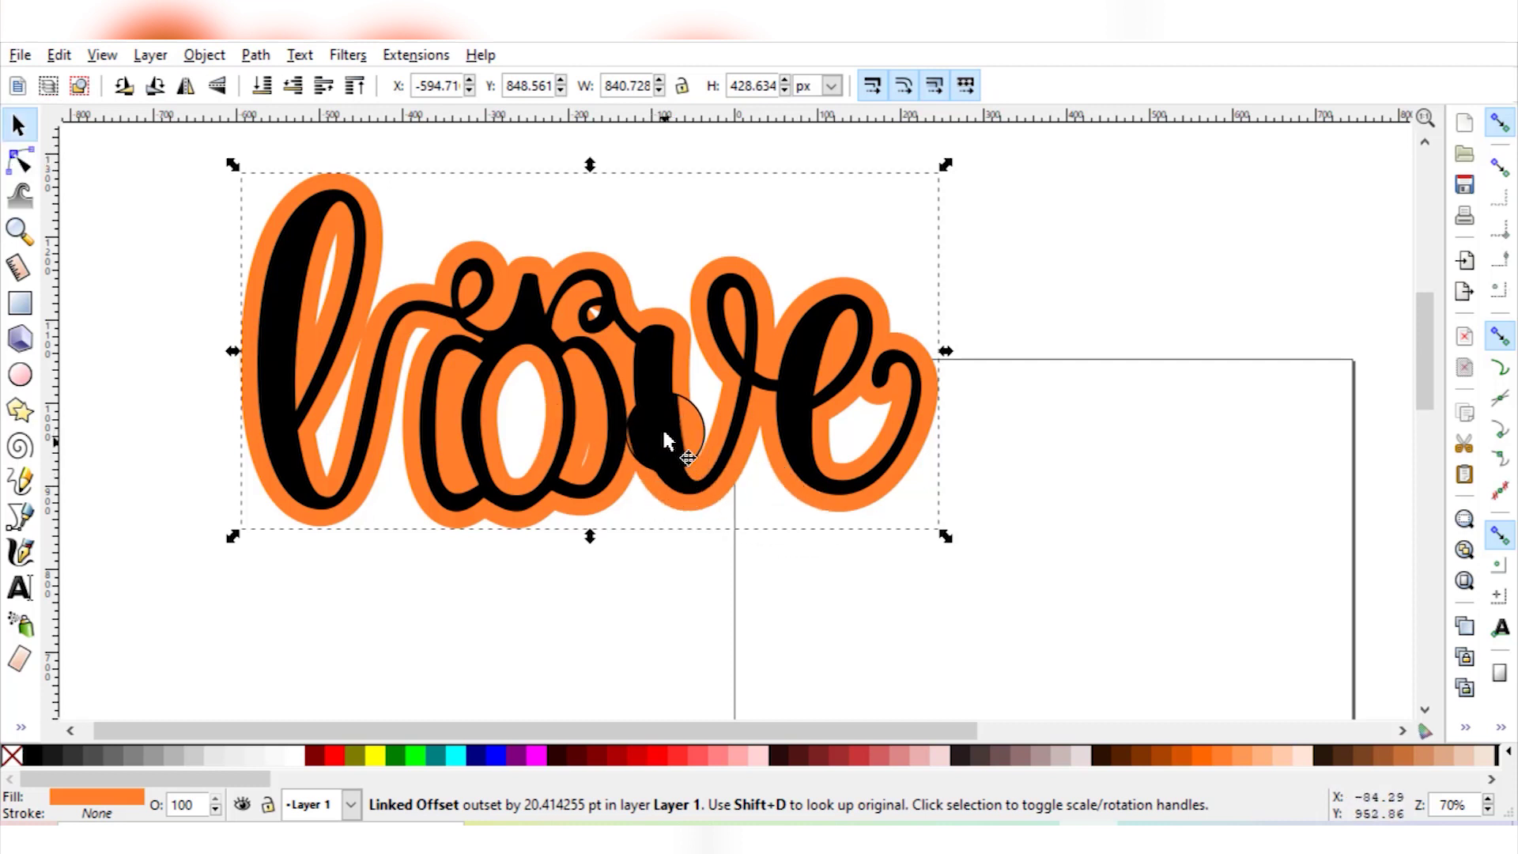
left_click(653, 392)
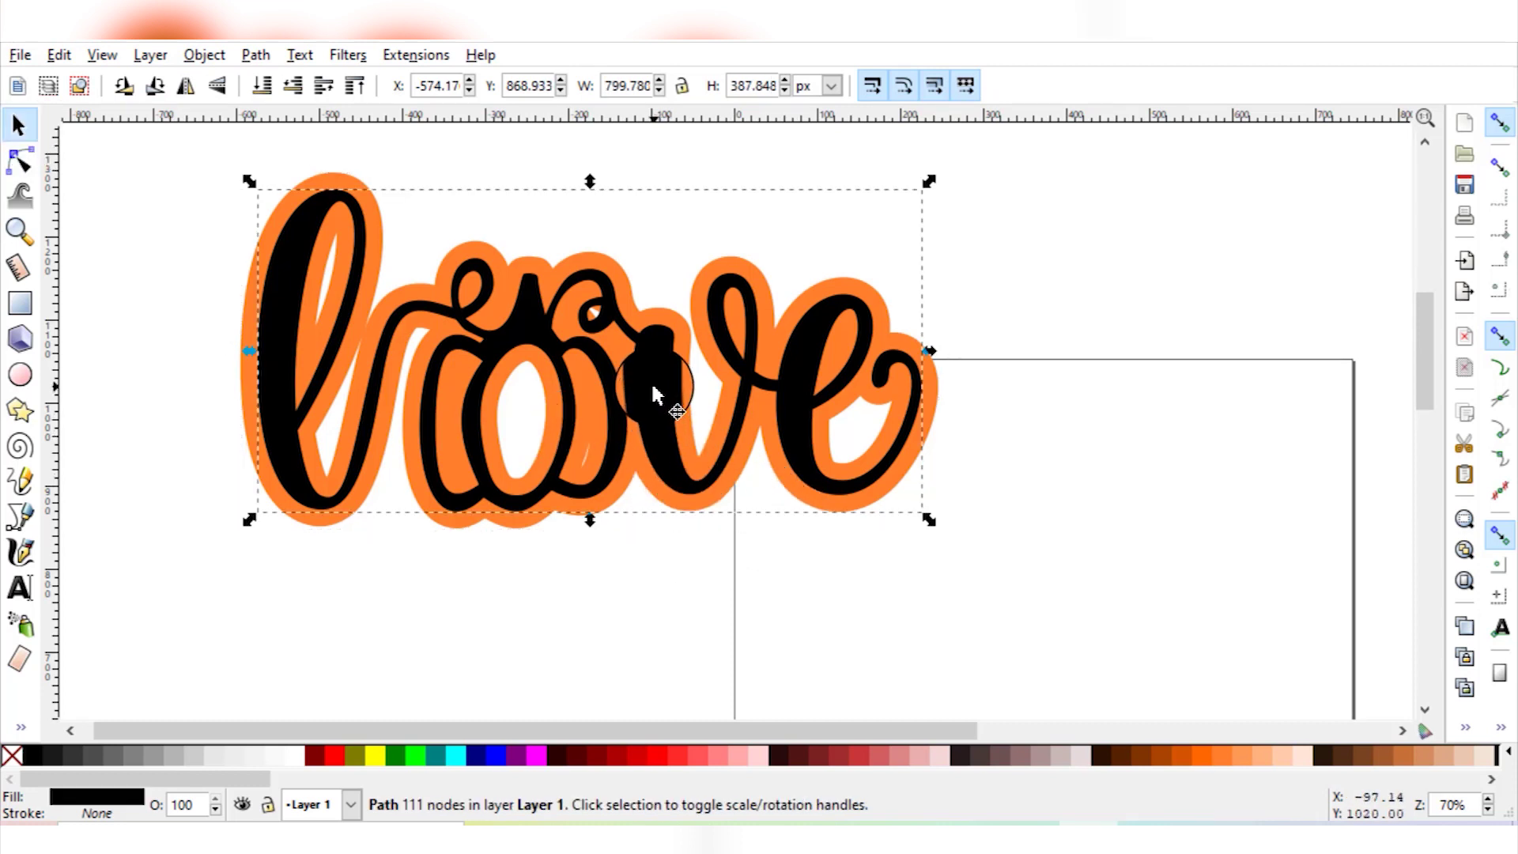
left_click_drag(653, 388, 1285, 414)
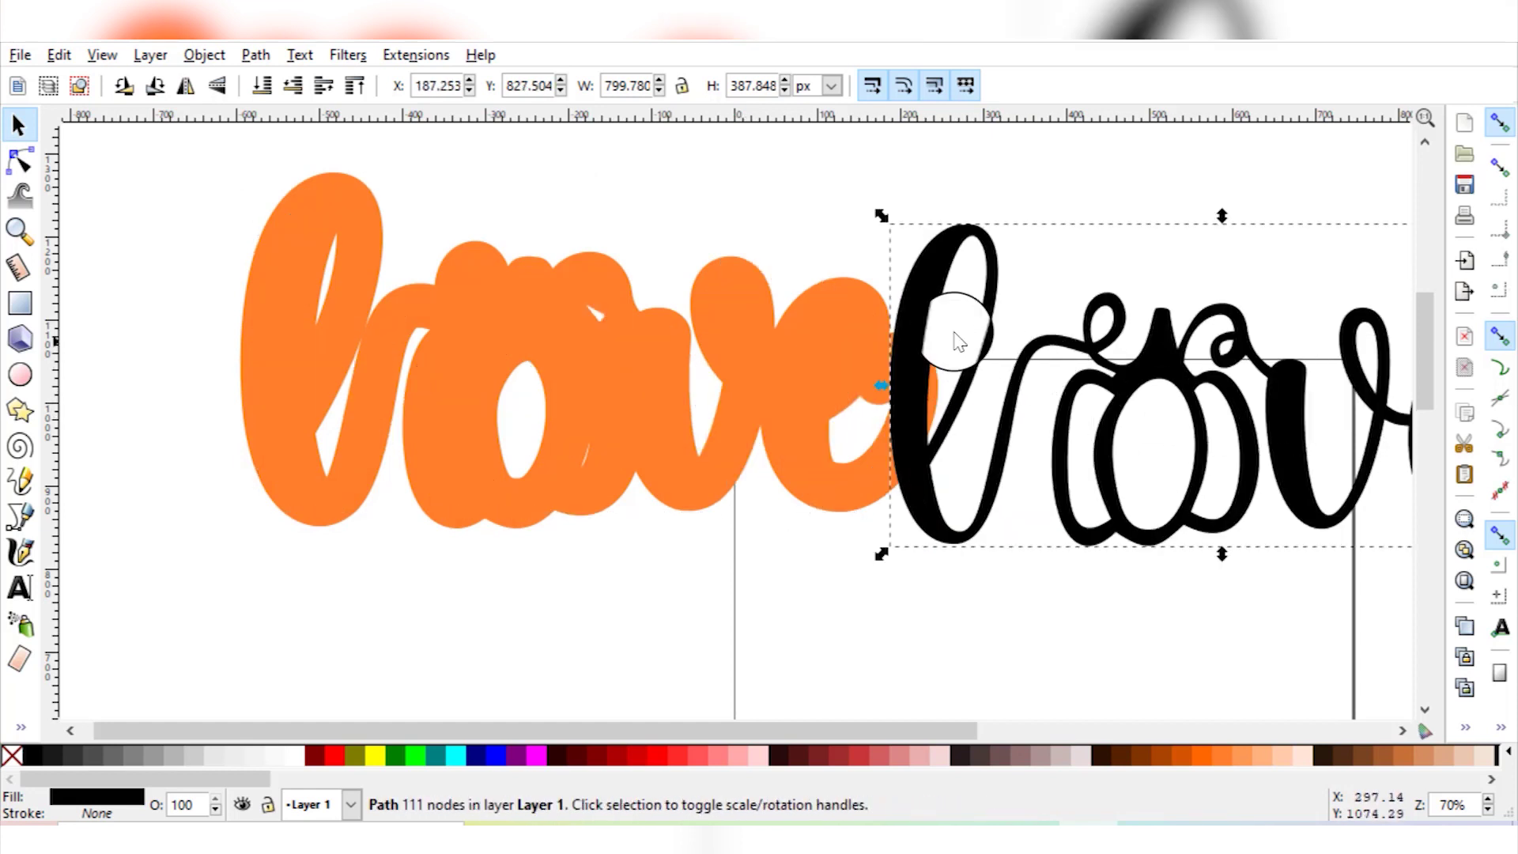
left_click_drag(932, 325, 1068, 271)
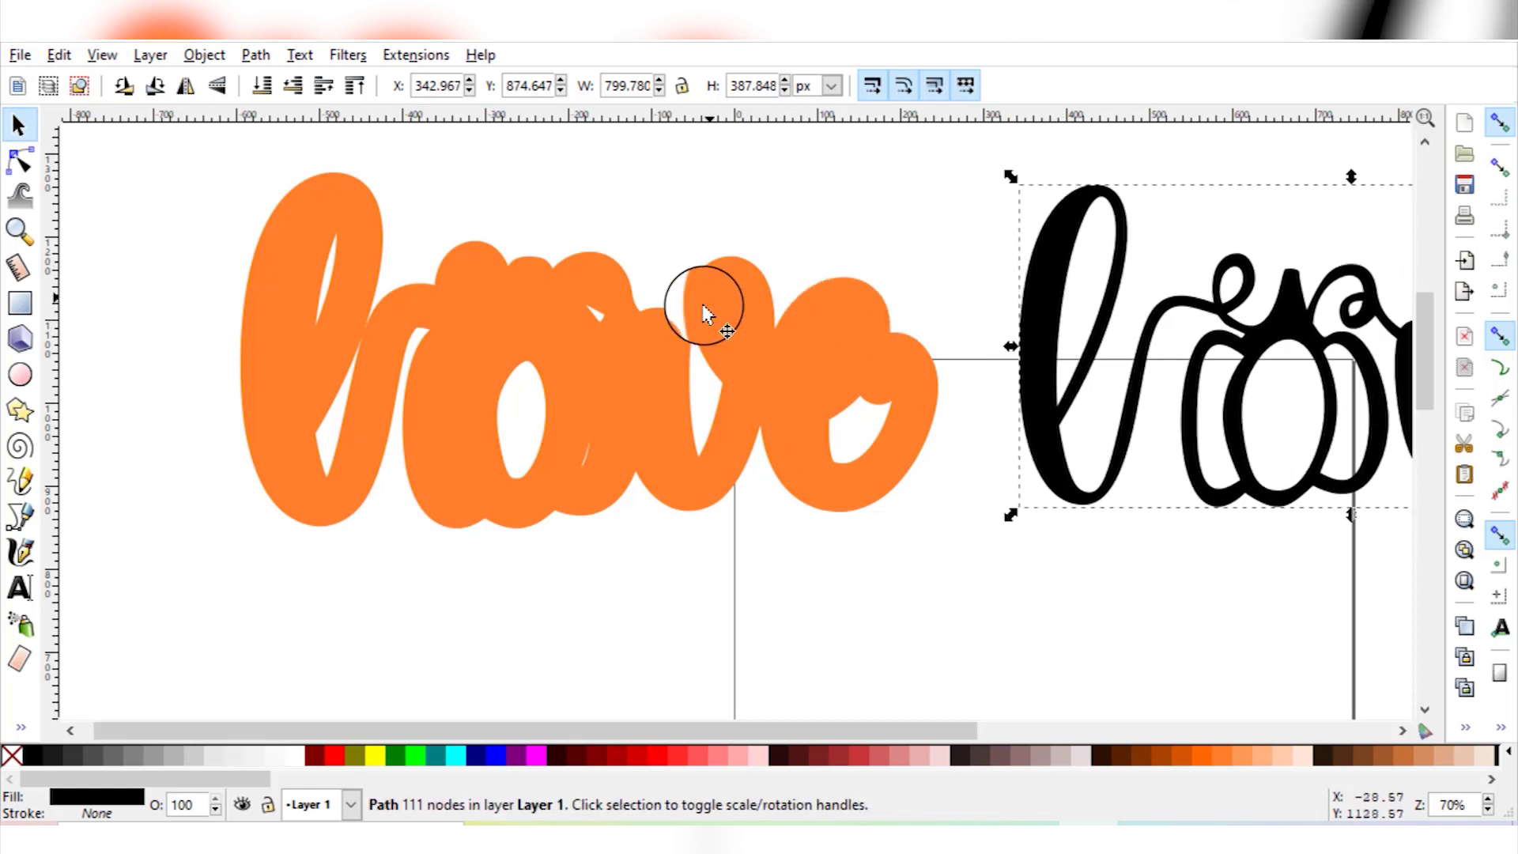
left_click(605, 417)
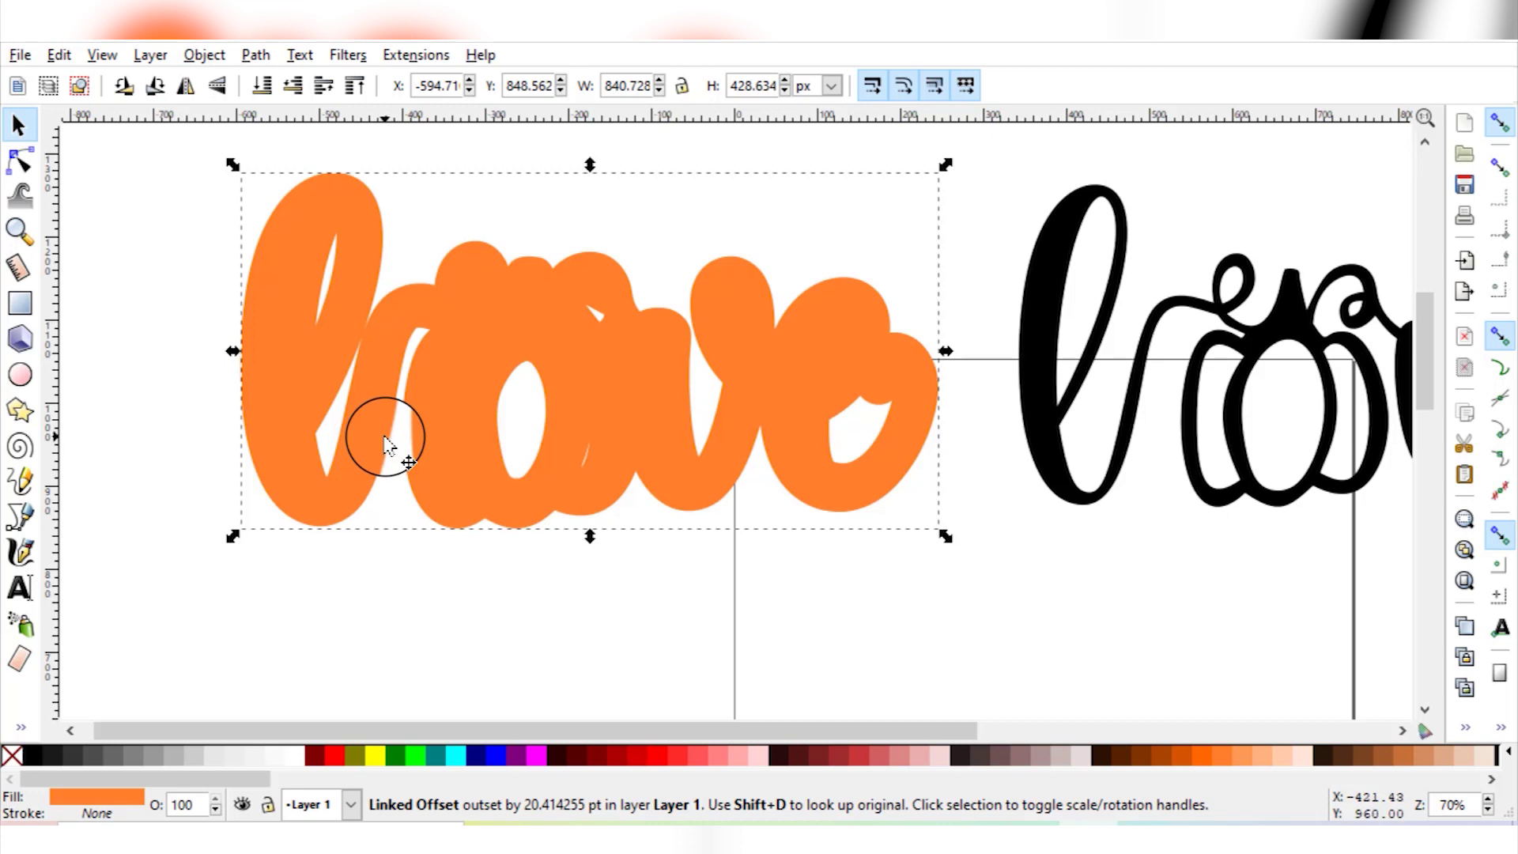
mouse_move(385, 445)
left_mouse_down()
mouse_move(281, 398)
mouse_move(307, 334)
mouse_move(334, 332)
mouse_move(328, 345)
mouse_move(311, 289)
left_mouse_up()
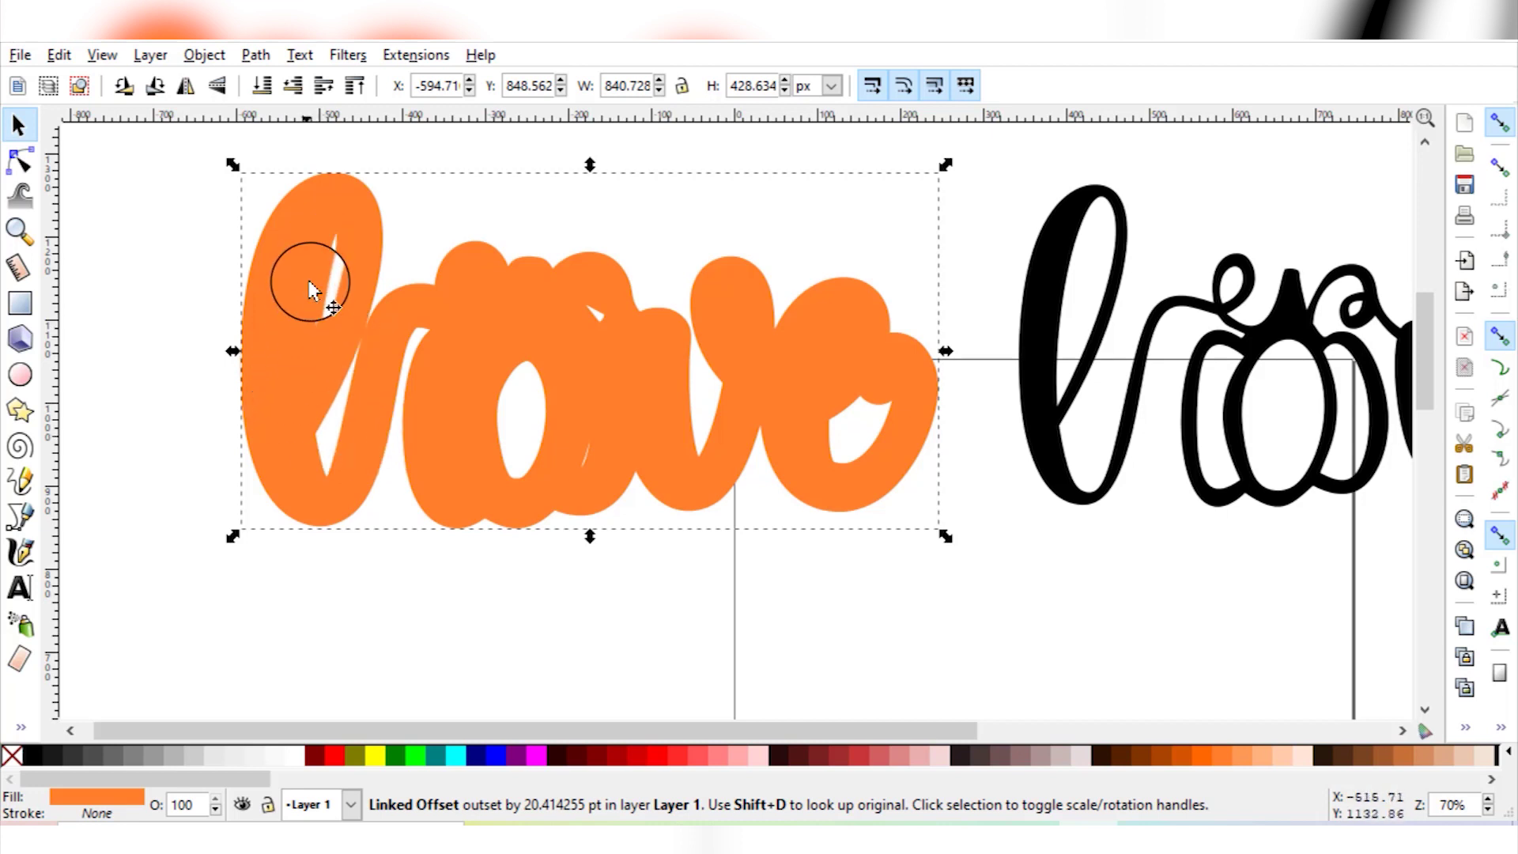
key("ctrl+z")
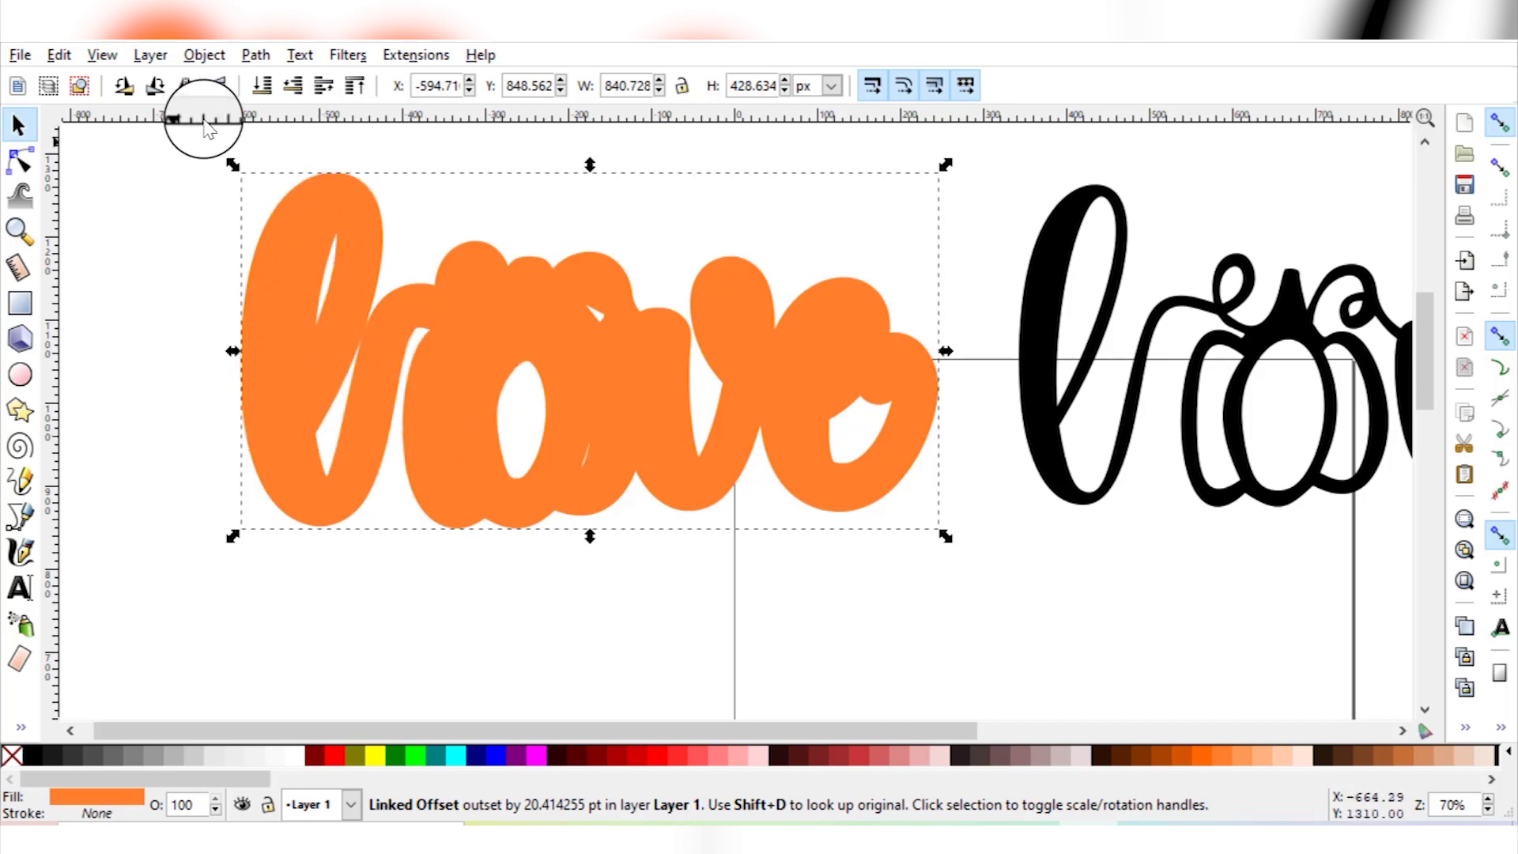
Apply Object to Path to the orange offset and display its nodes with the Node tool.
left_click(254, 56)
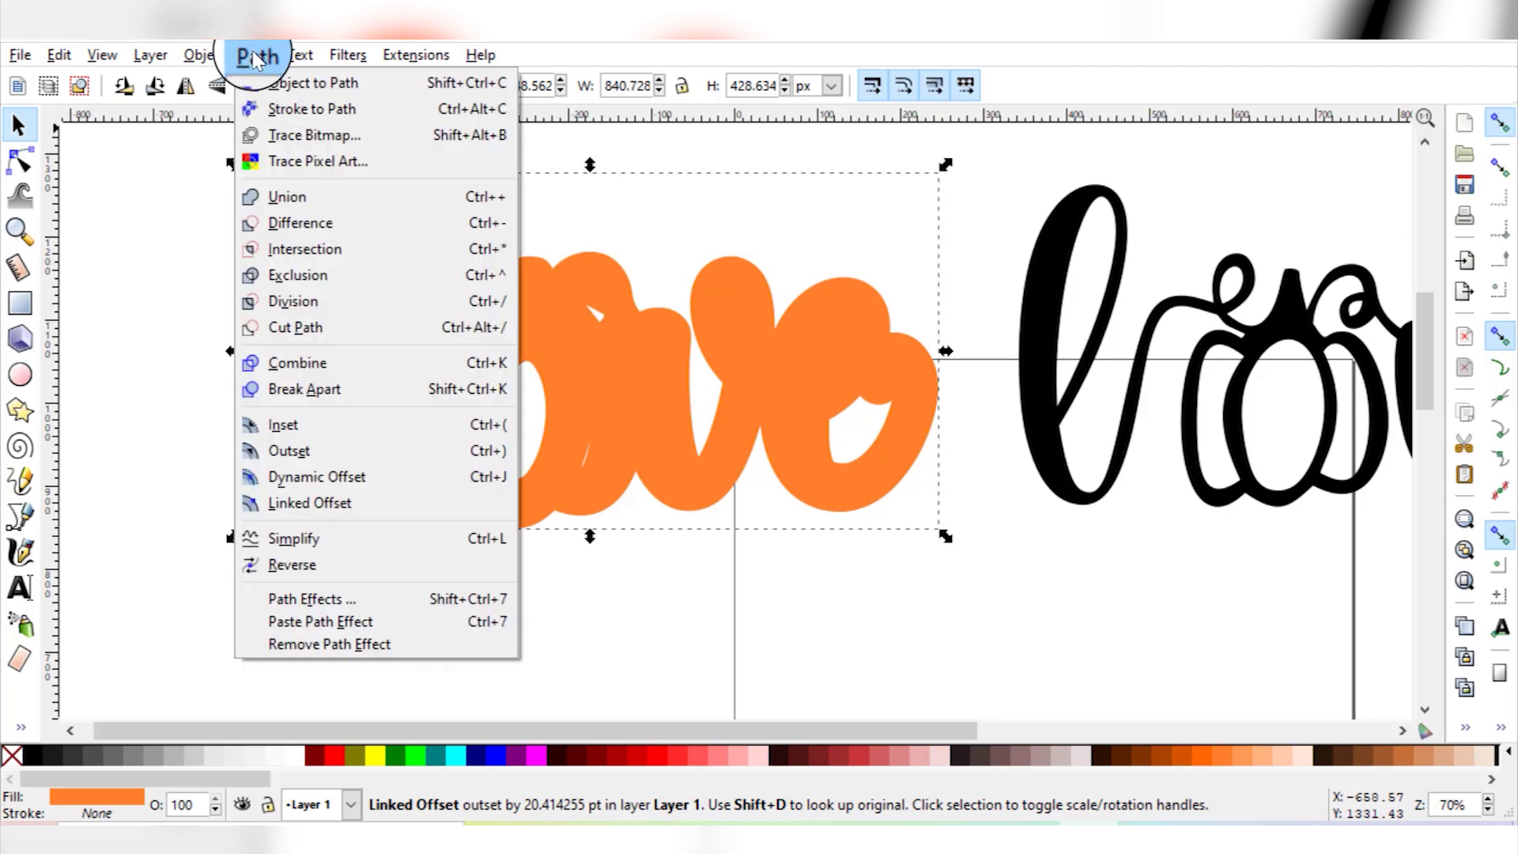
left_click(282, 84)
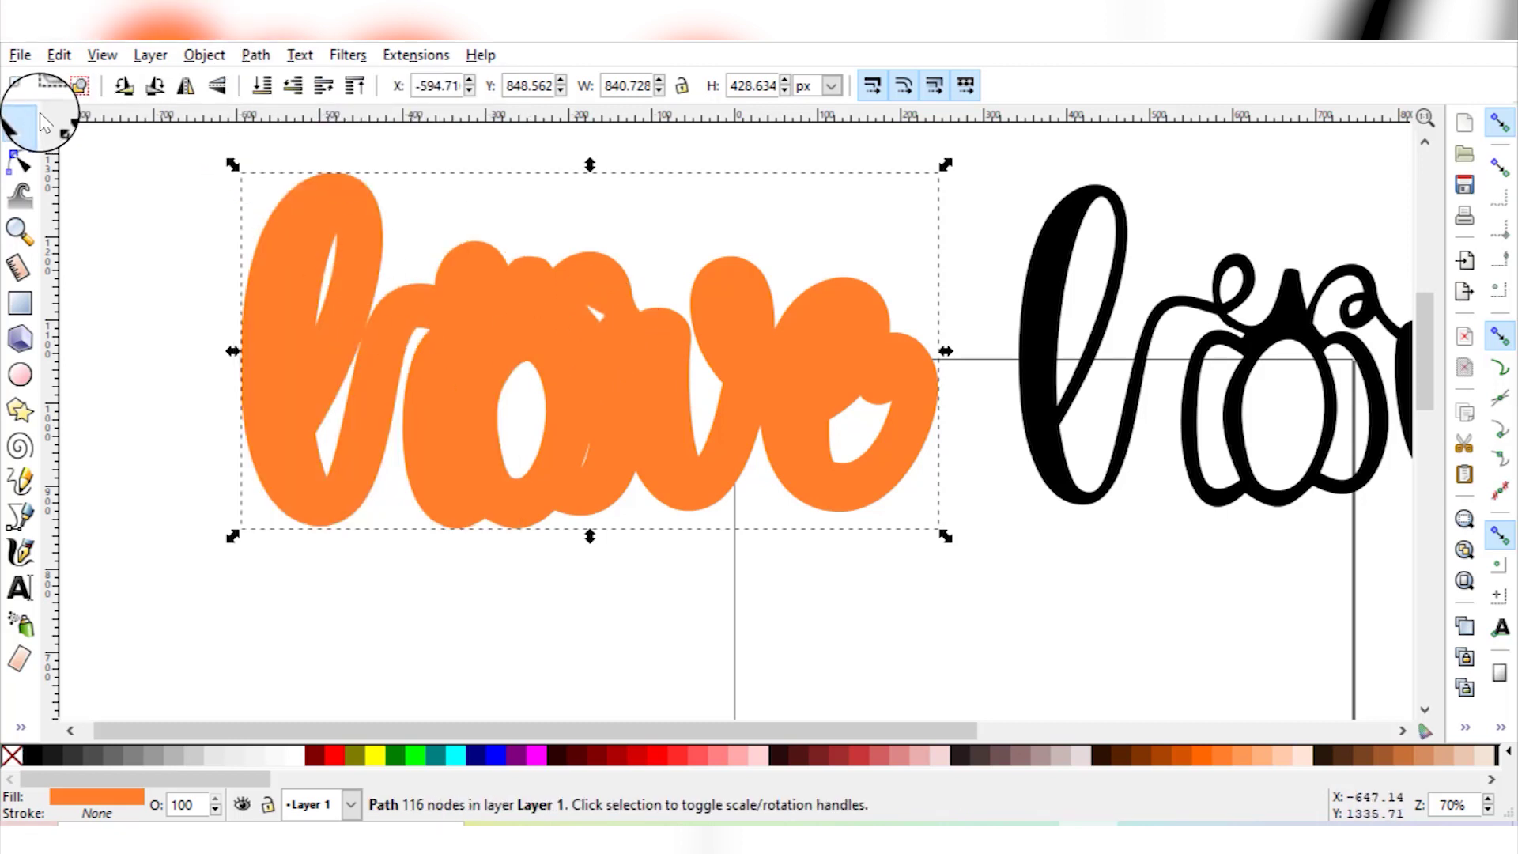
left_click(23, 167)
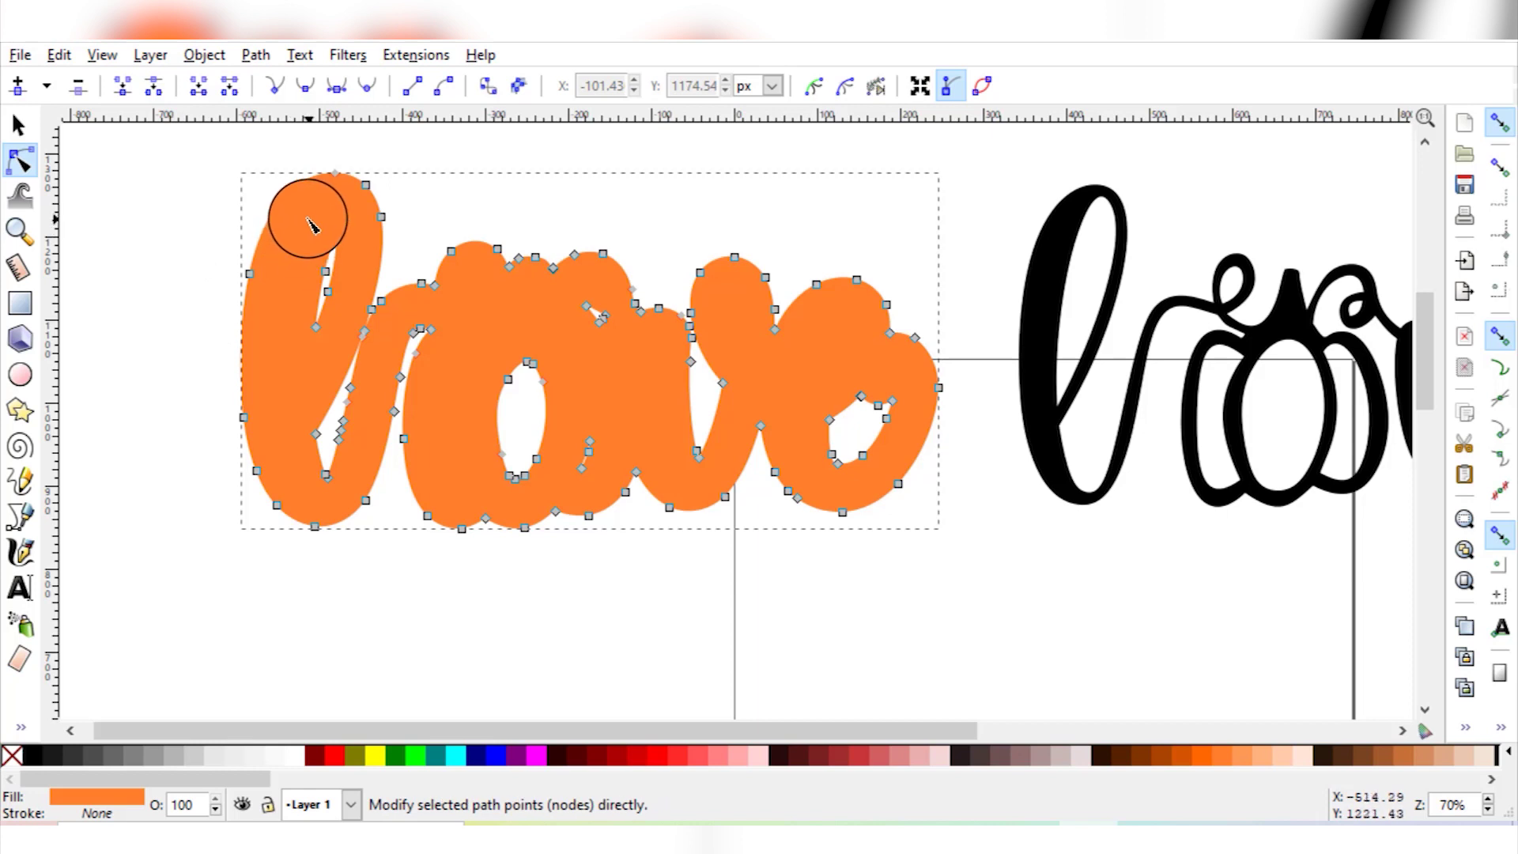
Delete the inner-hole nodes of the o, v and e so the orange backing is solid.
left_click_drag(317, 238, 346, 341)
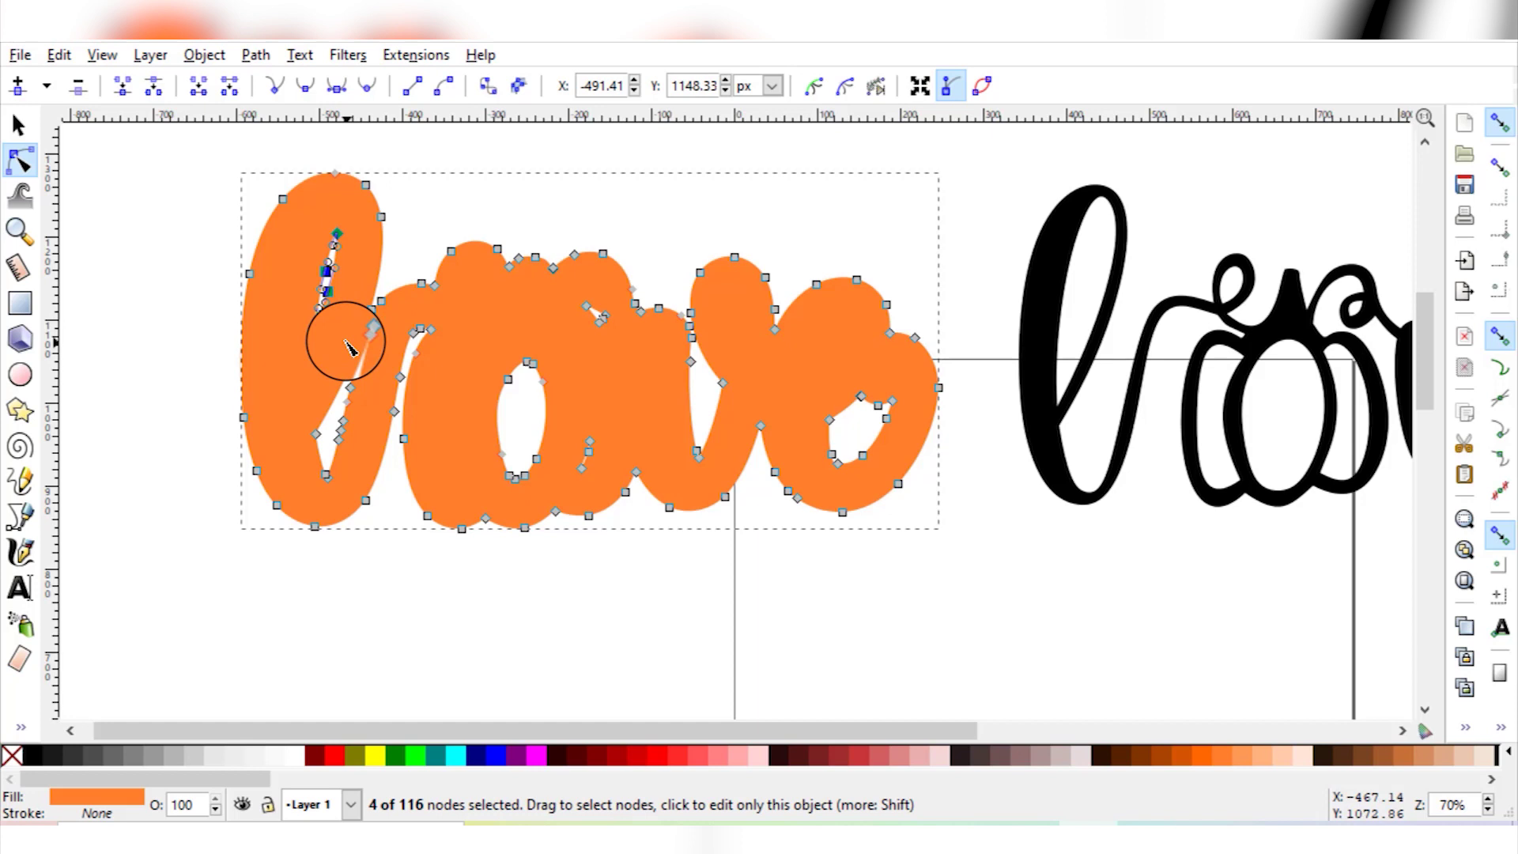
key("Delete")
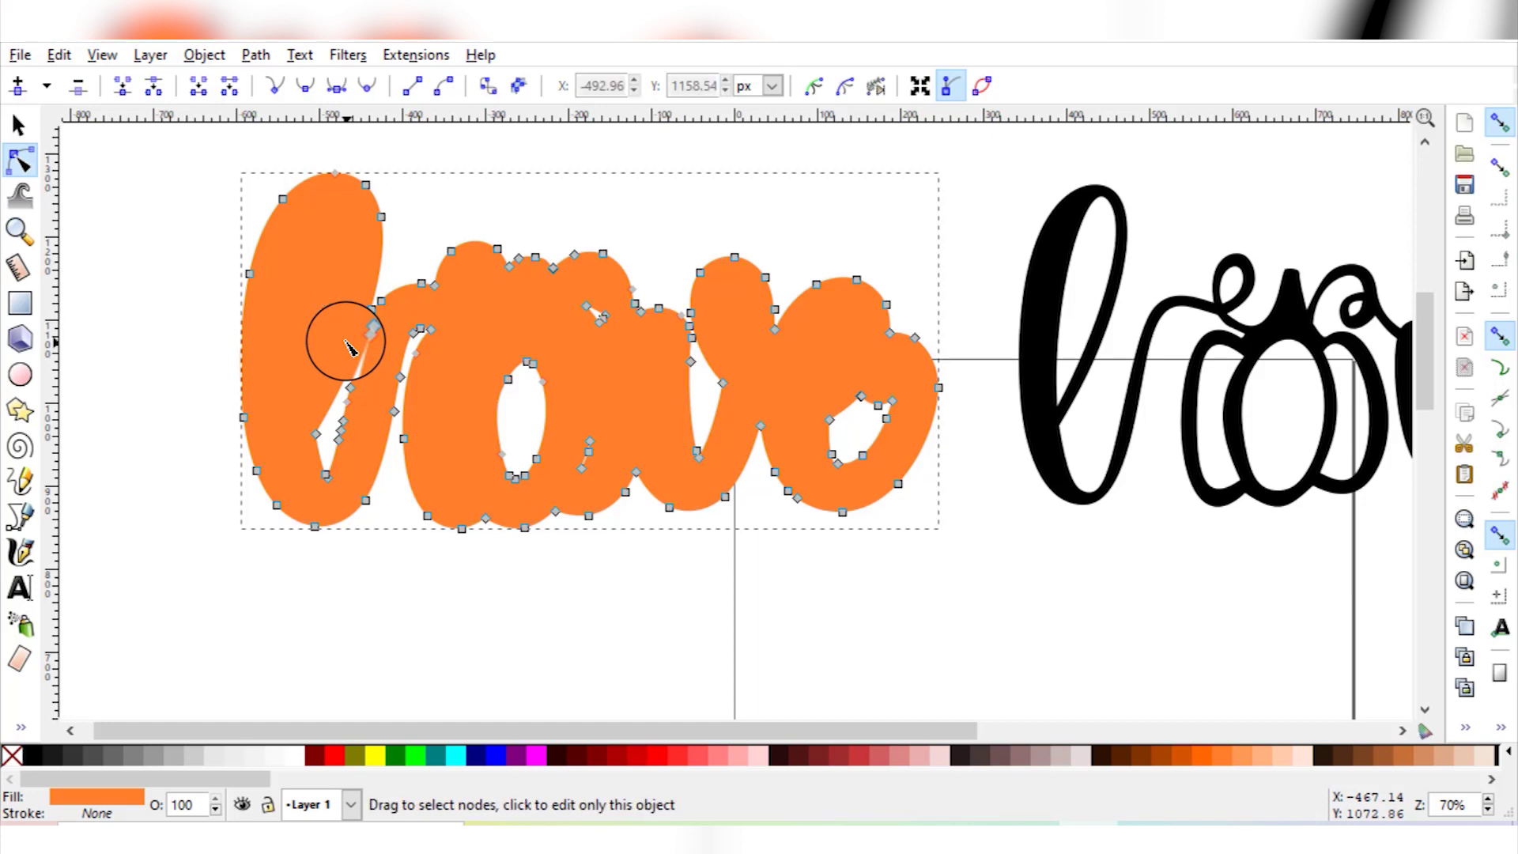
key("ctrl+z")
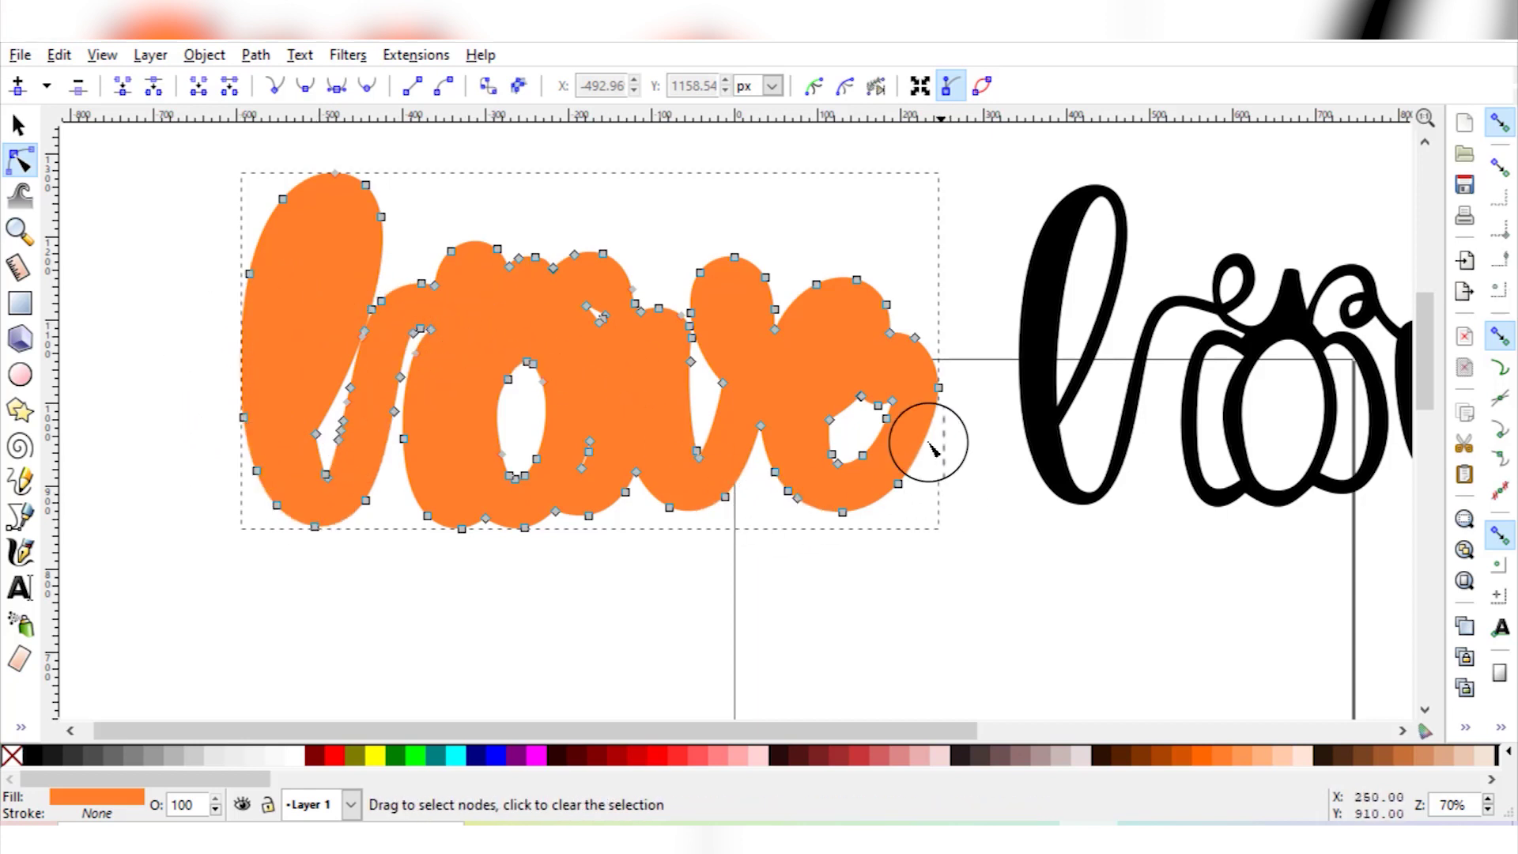
left_click_drag(480, 400, 603, 490)
key("Delete")
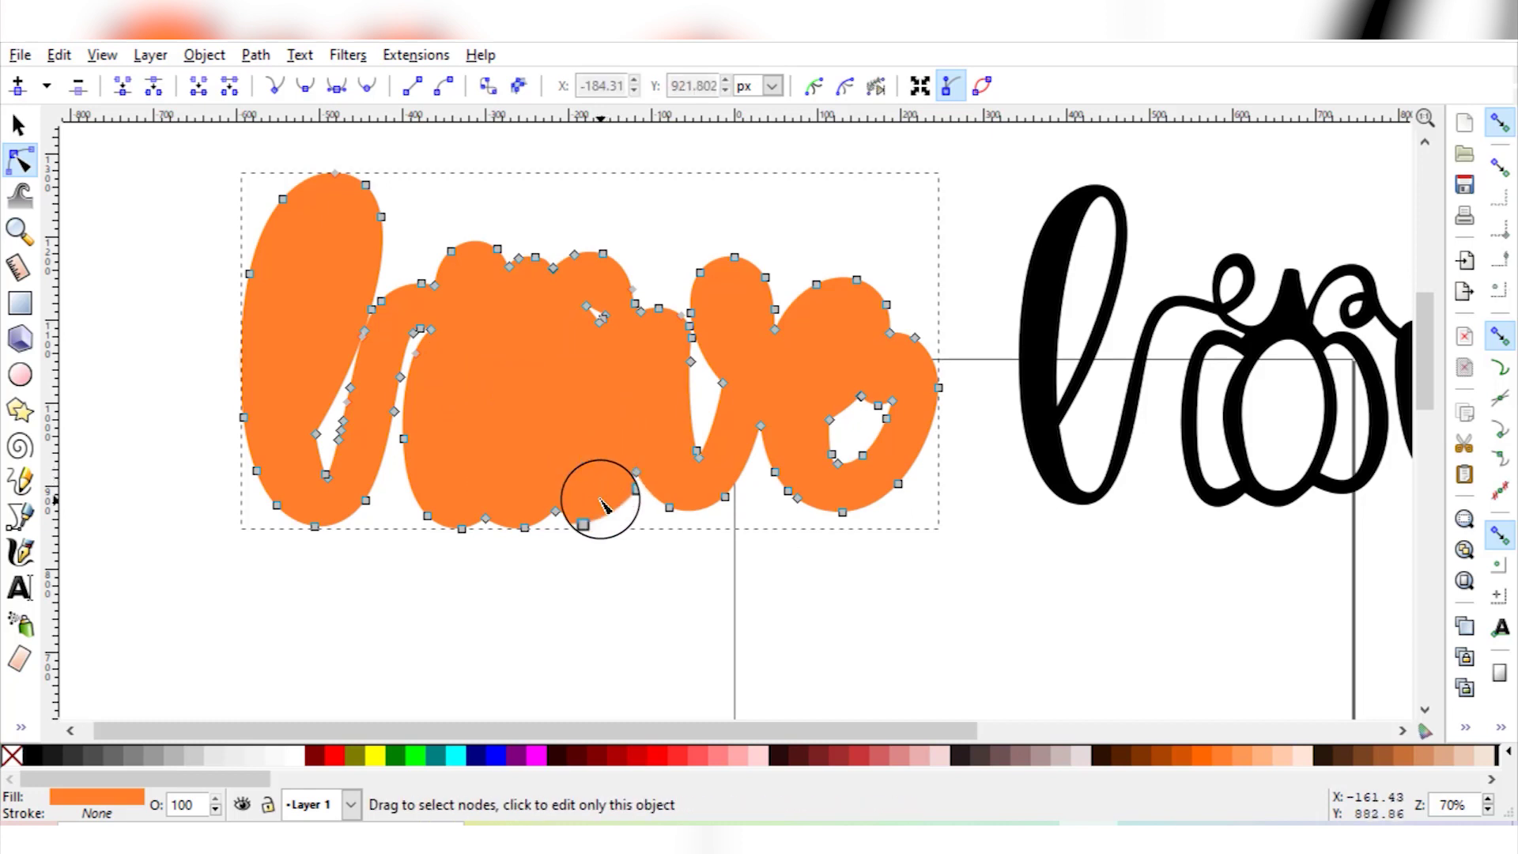
left_click_drag(559, 297, 619, 350)
key("Delete")
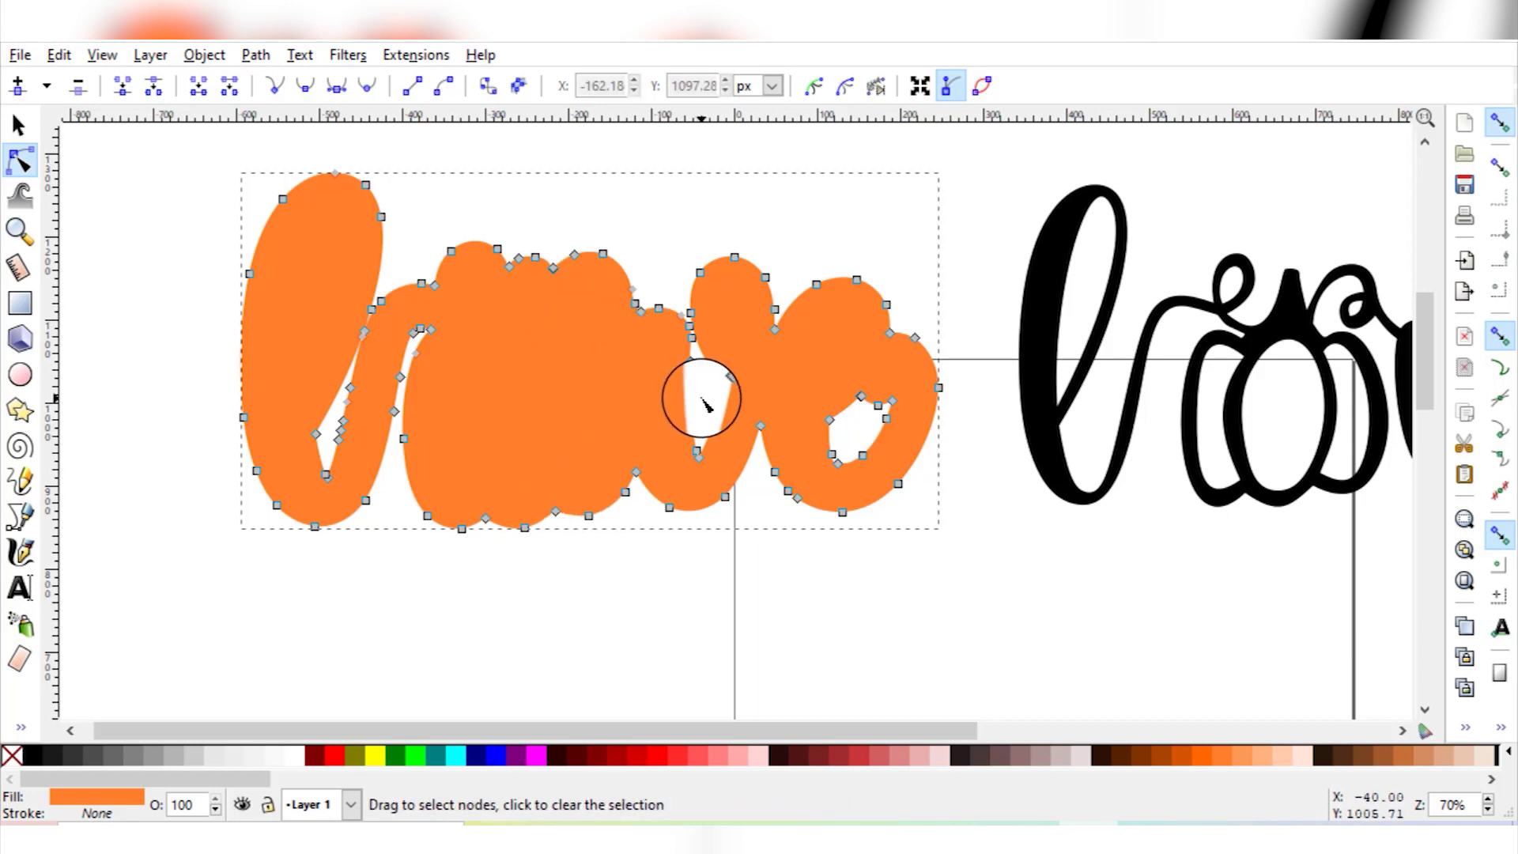
left_click_drag(854, 403, 822, 389)
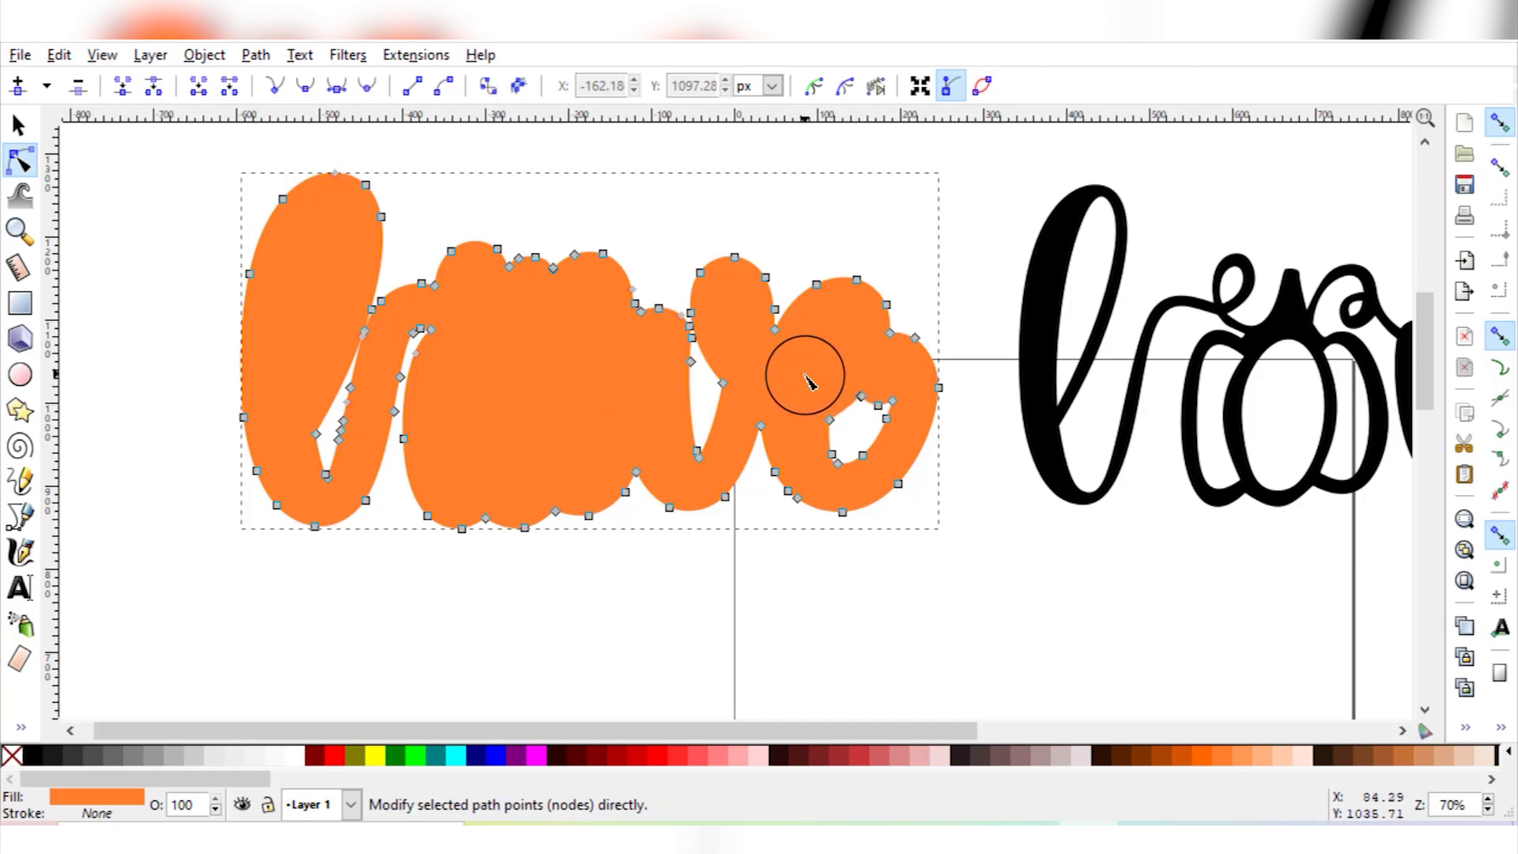
left_click_drag(804, 377, 917, 496)
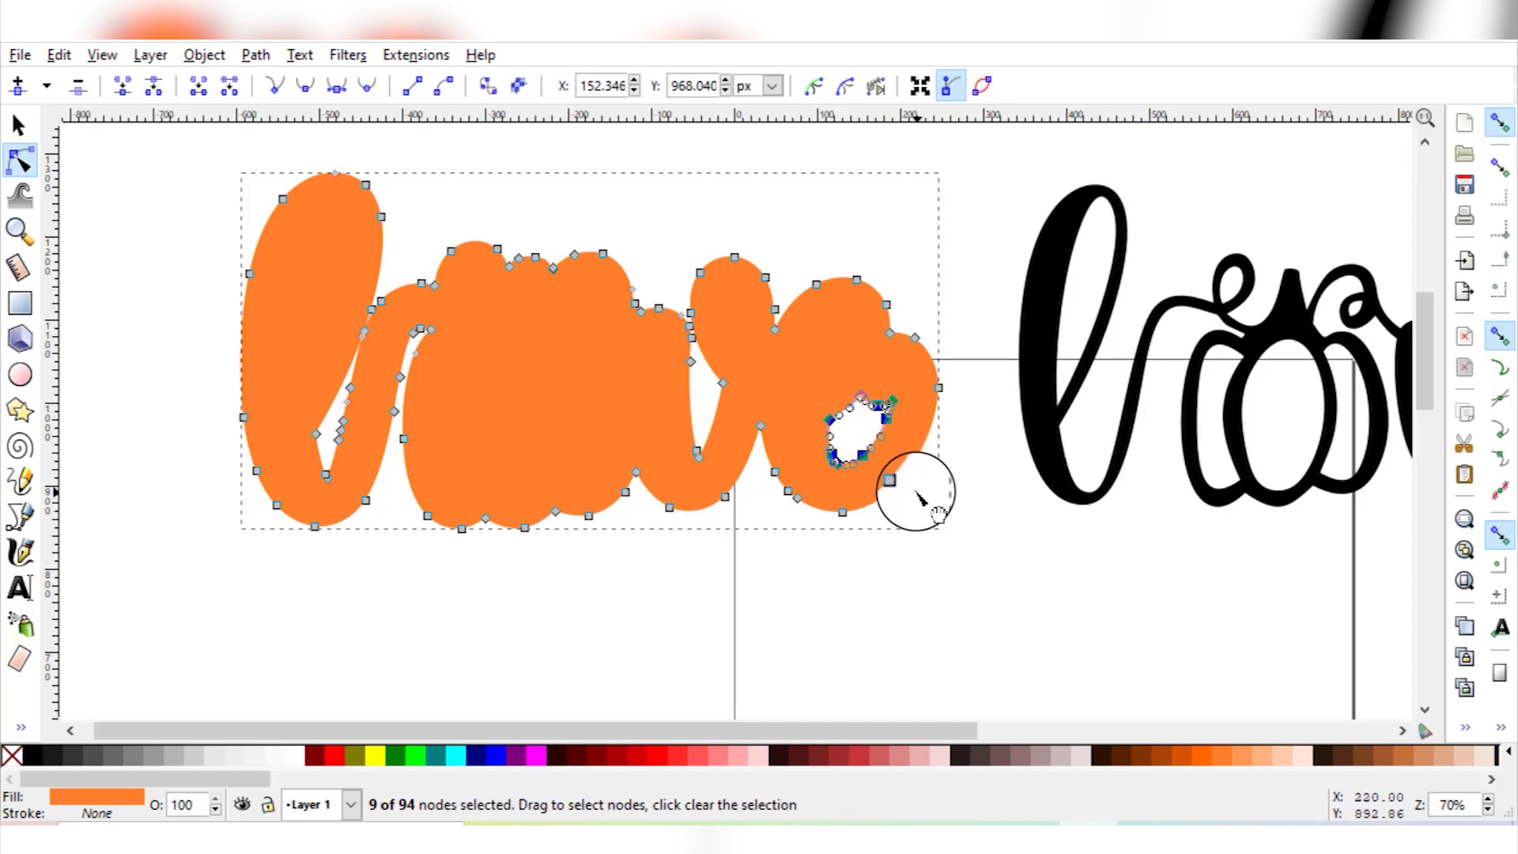
key("Delete")
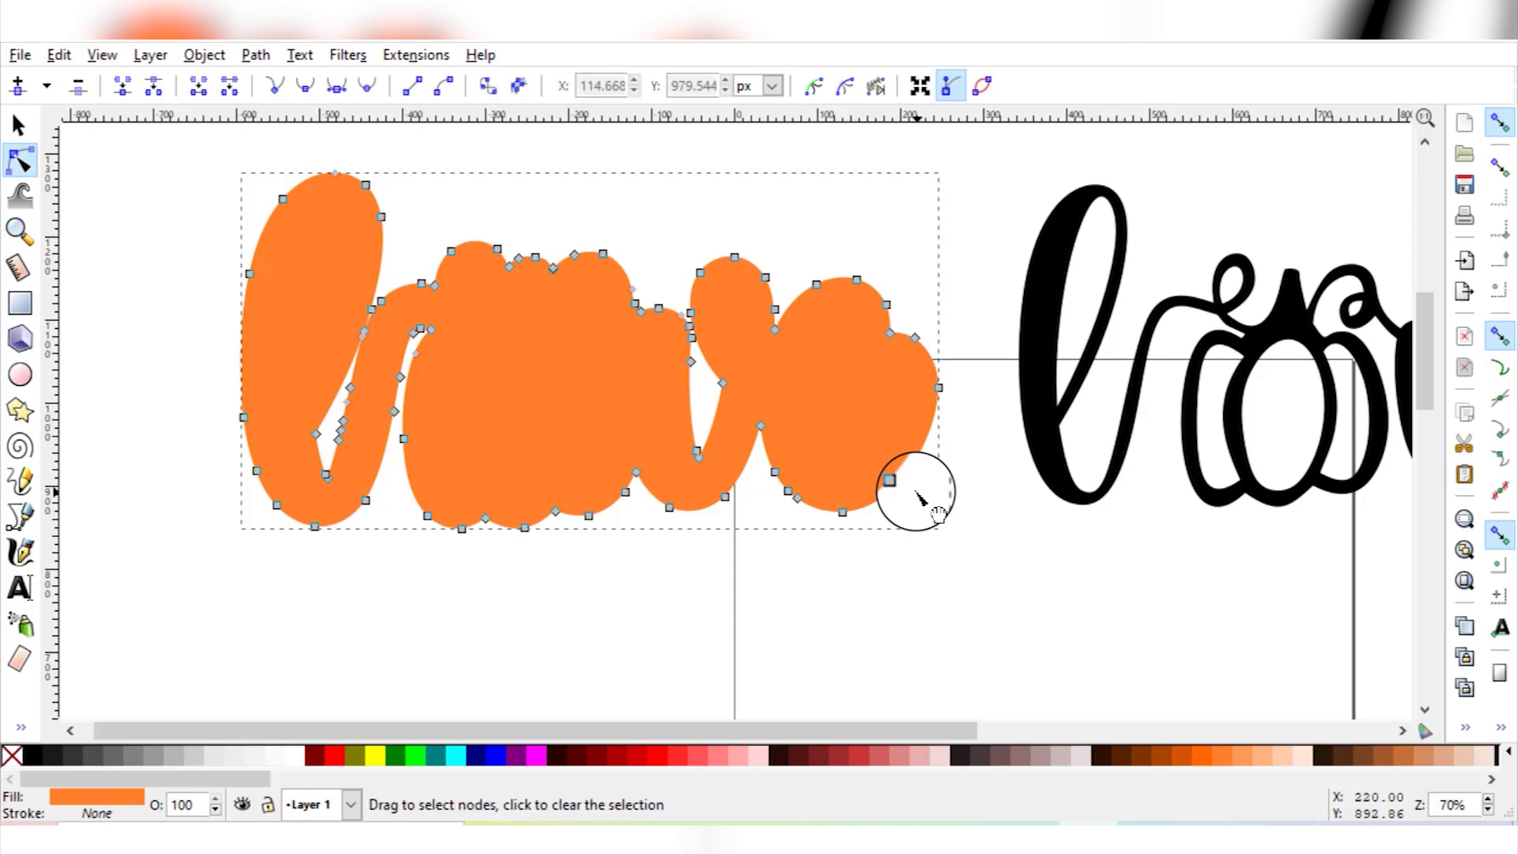
left_click(22, 132)
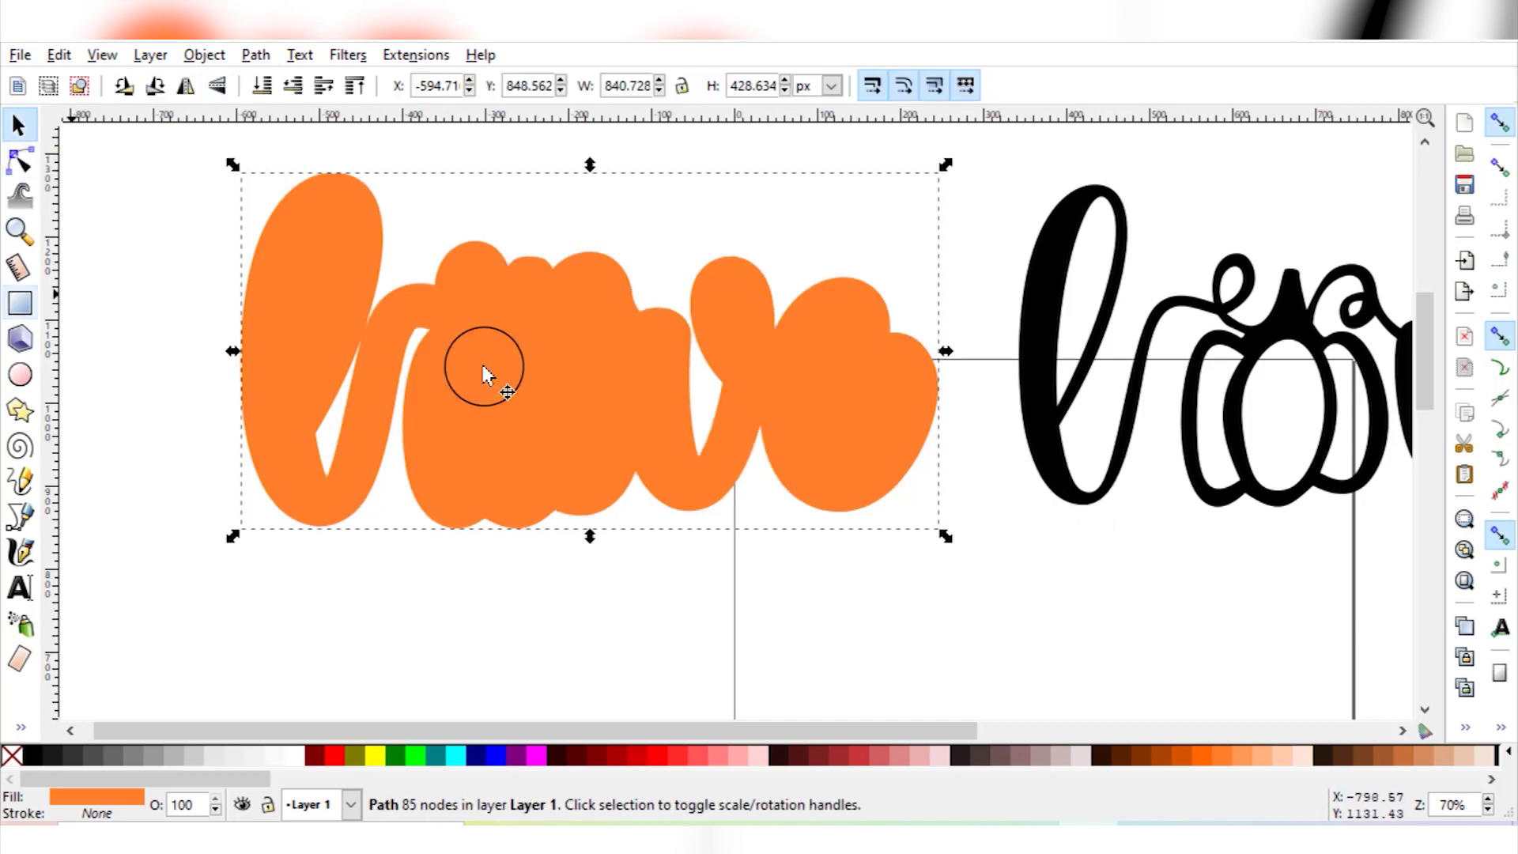
Drag the black love lettering back over the orange backing and deselect it.
left_click(1263, 383)
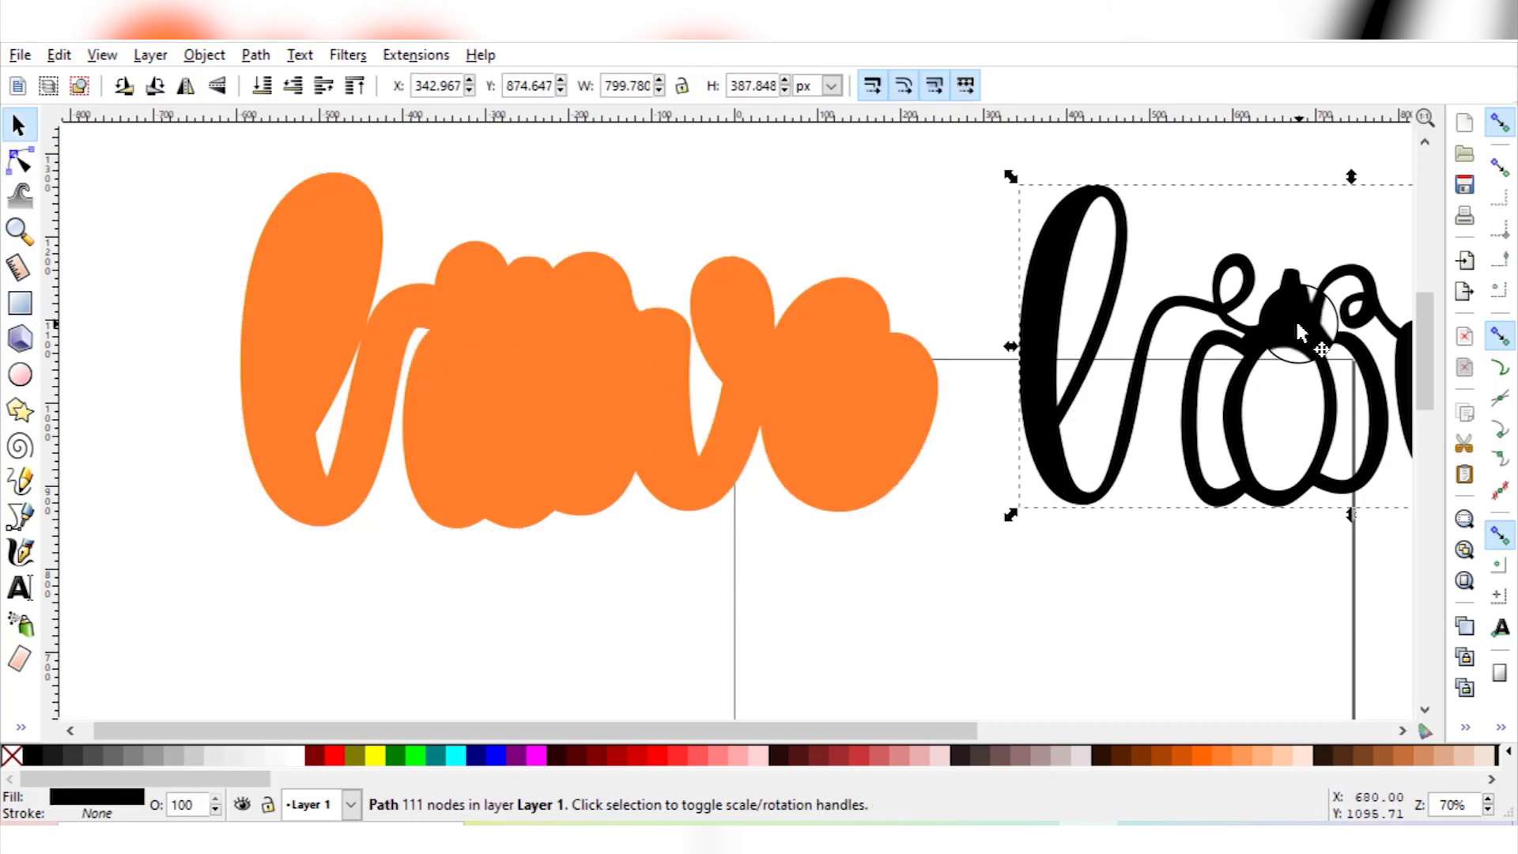
left_click(1295, 318)
left_click_drag(1294, 326, 535, 336)
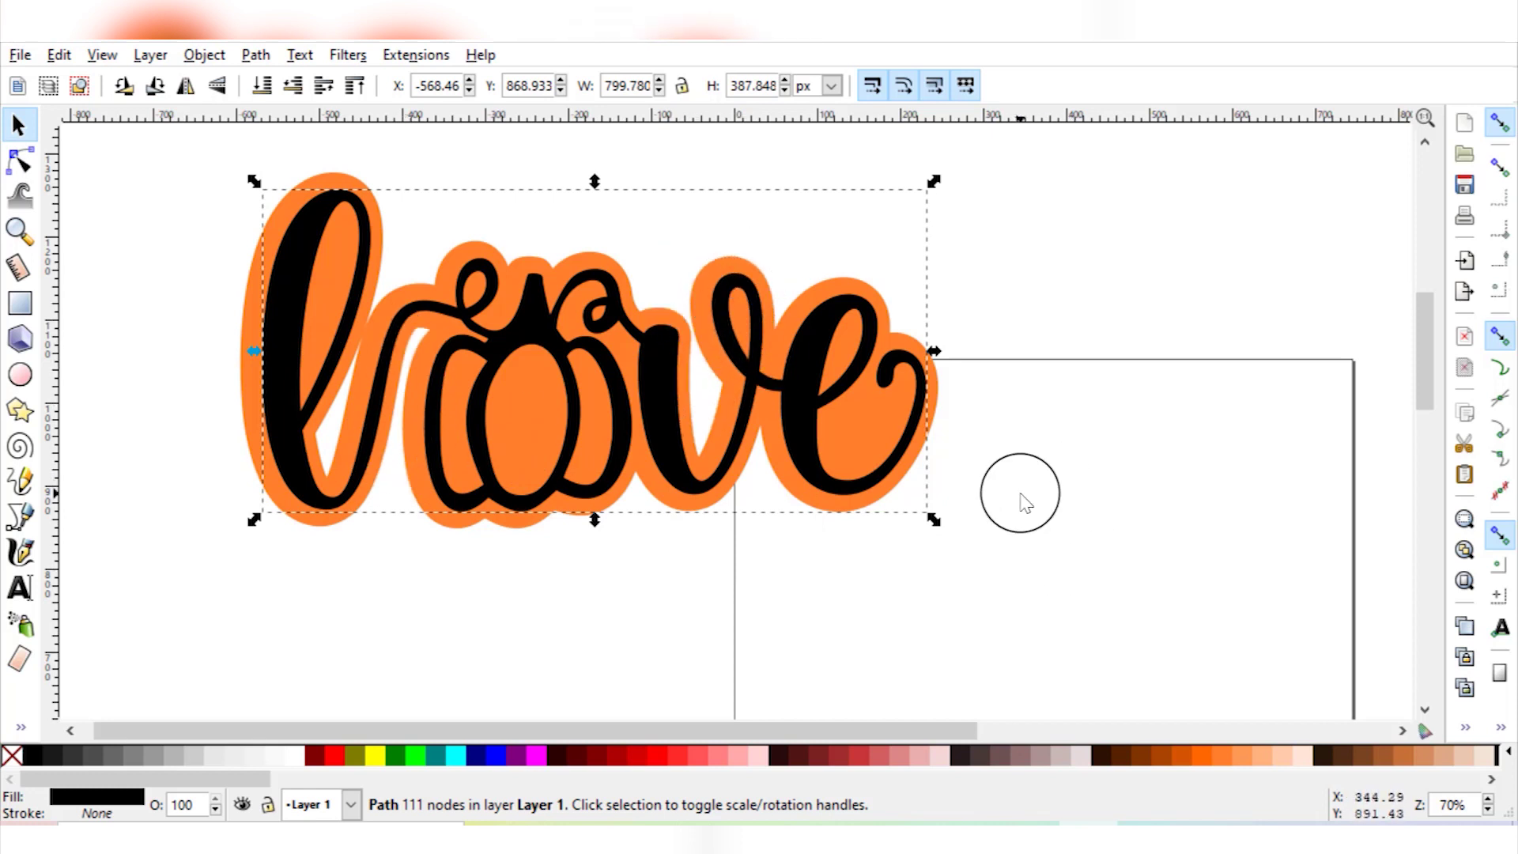
left_click(1035, 290)
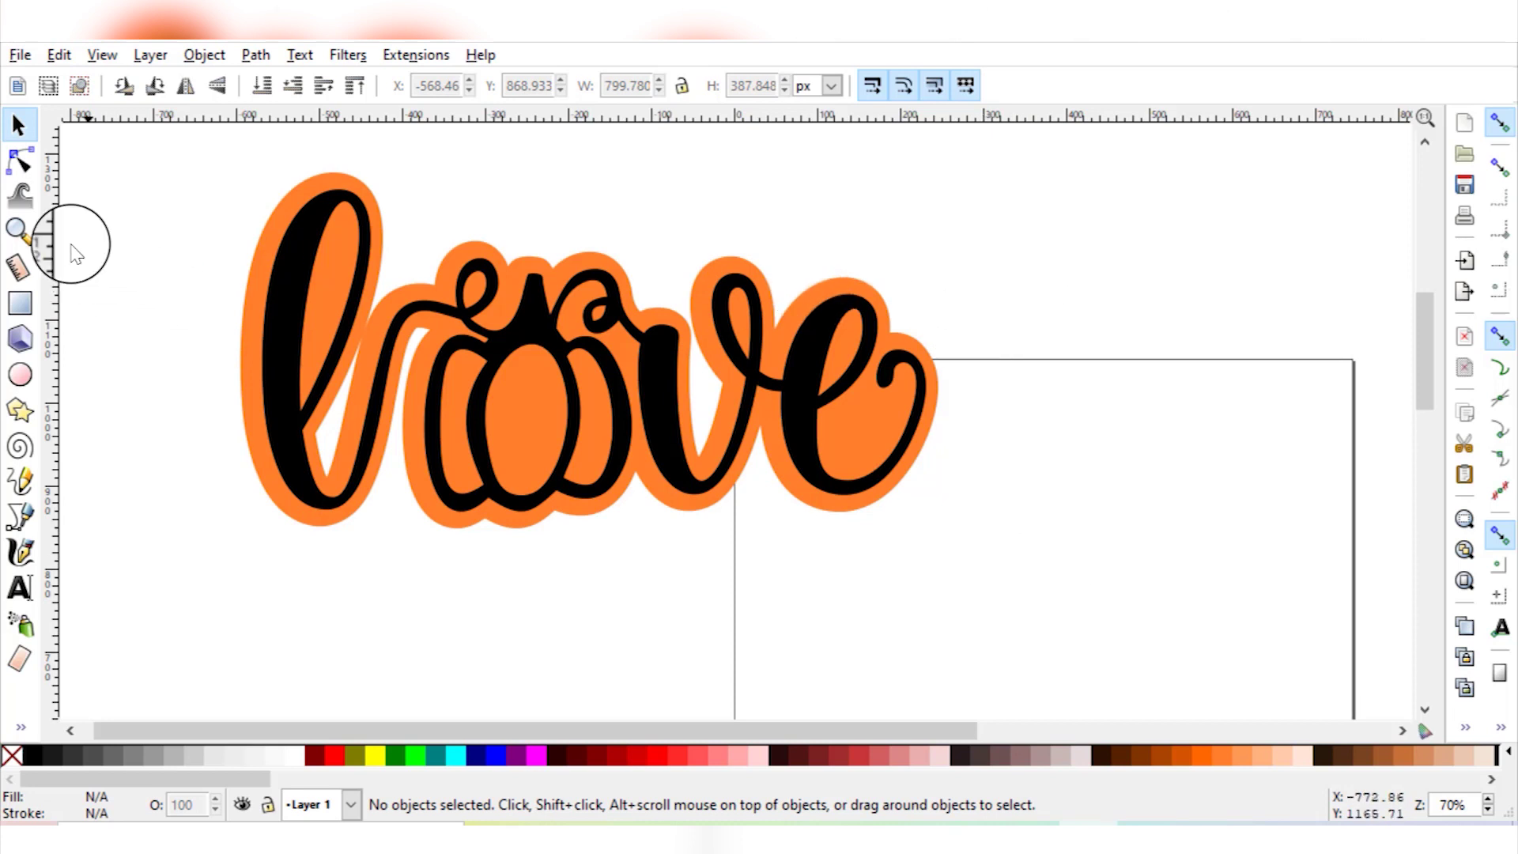
Save the file as PumpkinLove.svg in Plain SVG format in the Desktop folder.
left_click(27, 60)
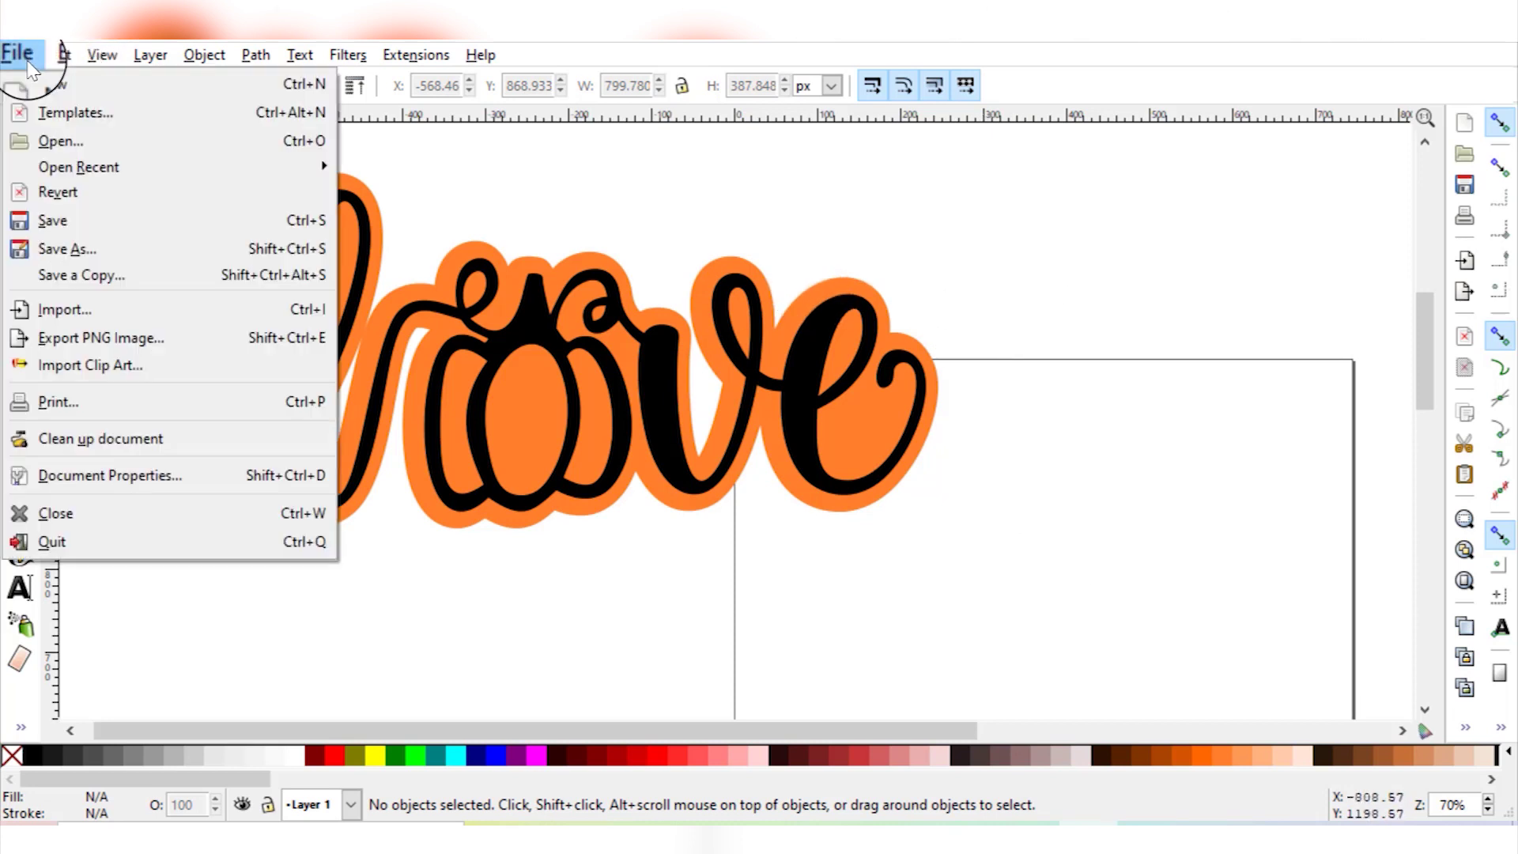
left_click(72, 218)
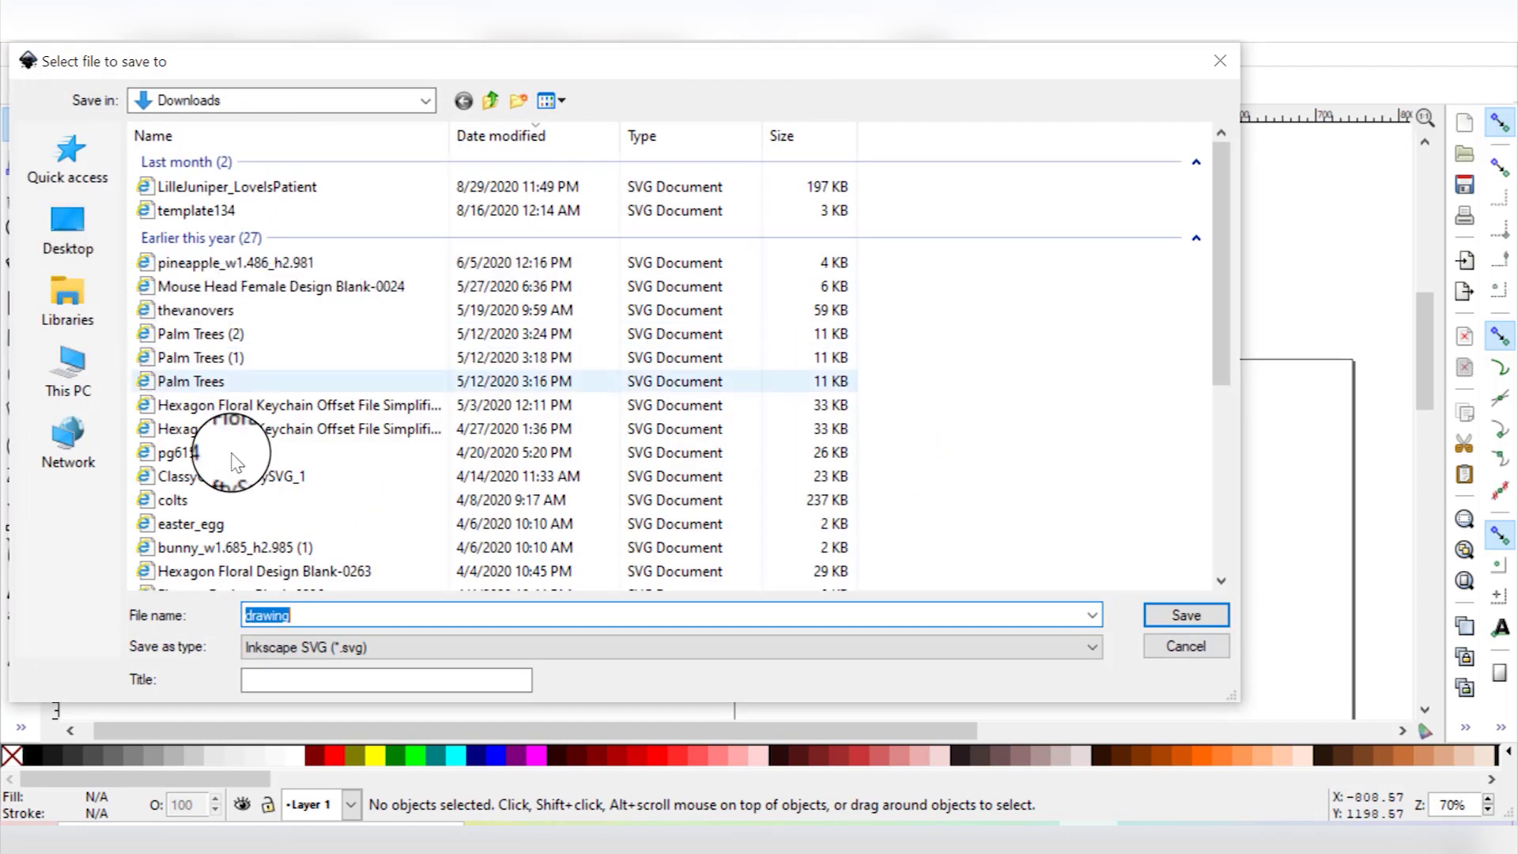
left_click(339, 646)
left_click(326, 242)
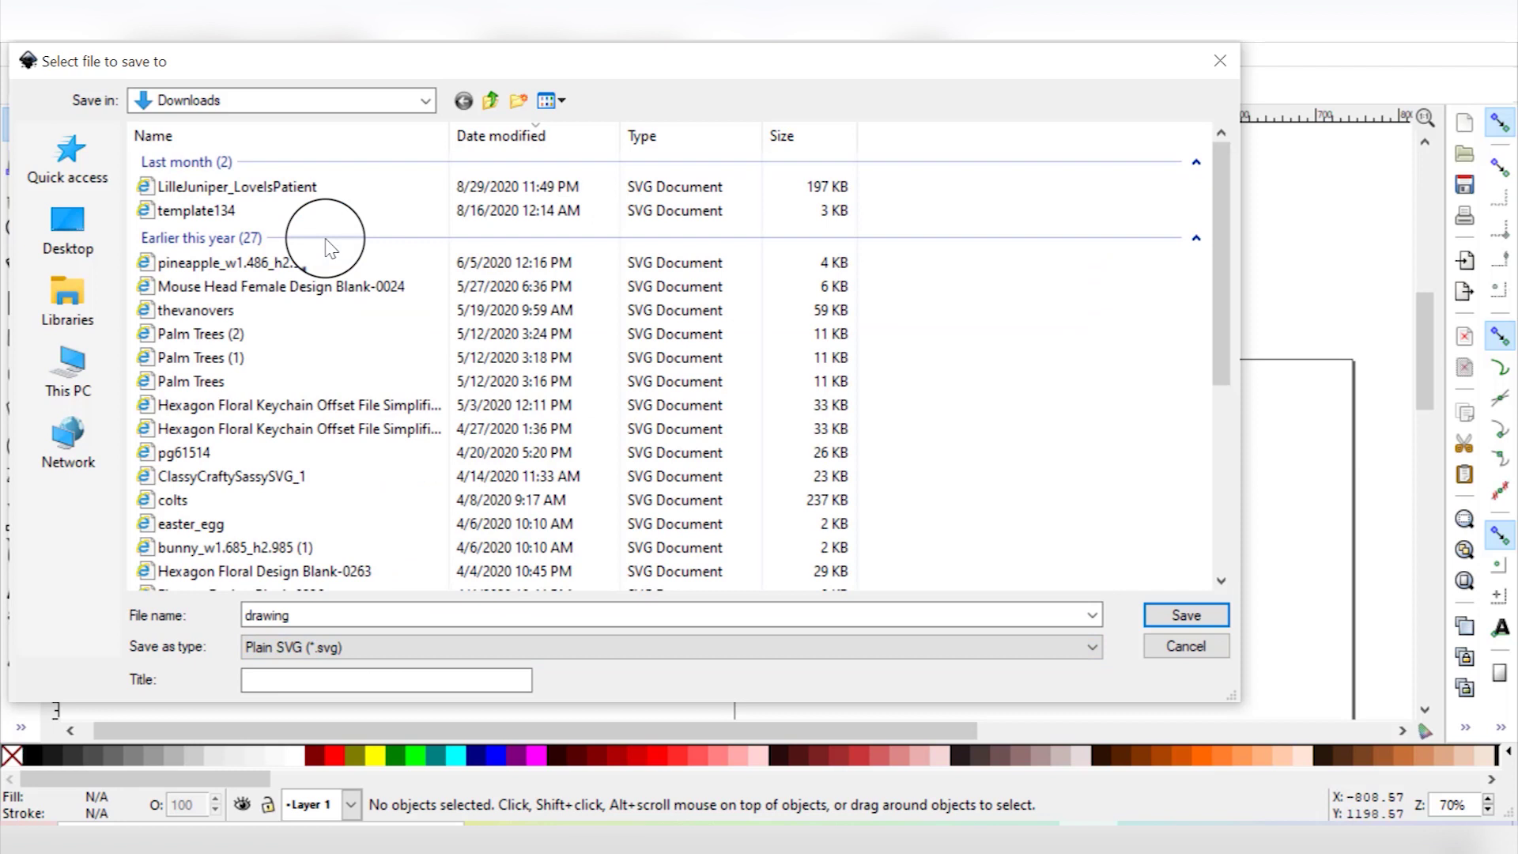
double_click(265, 613)
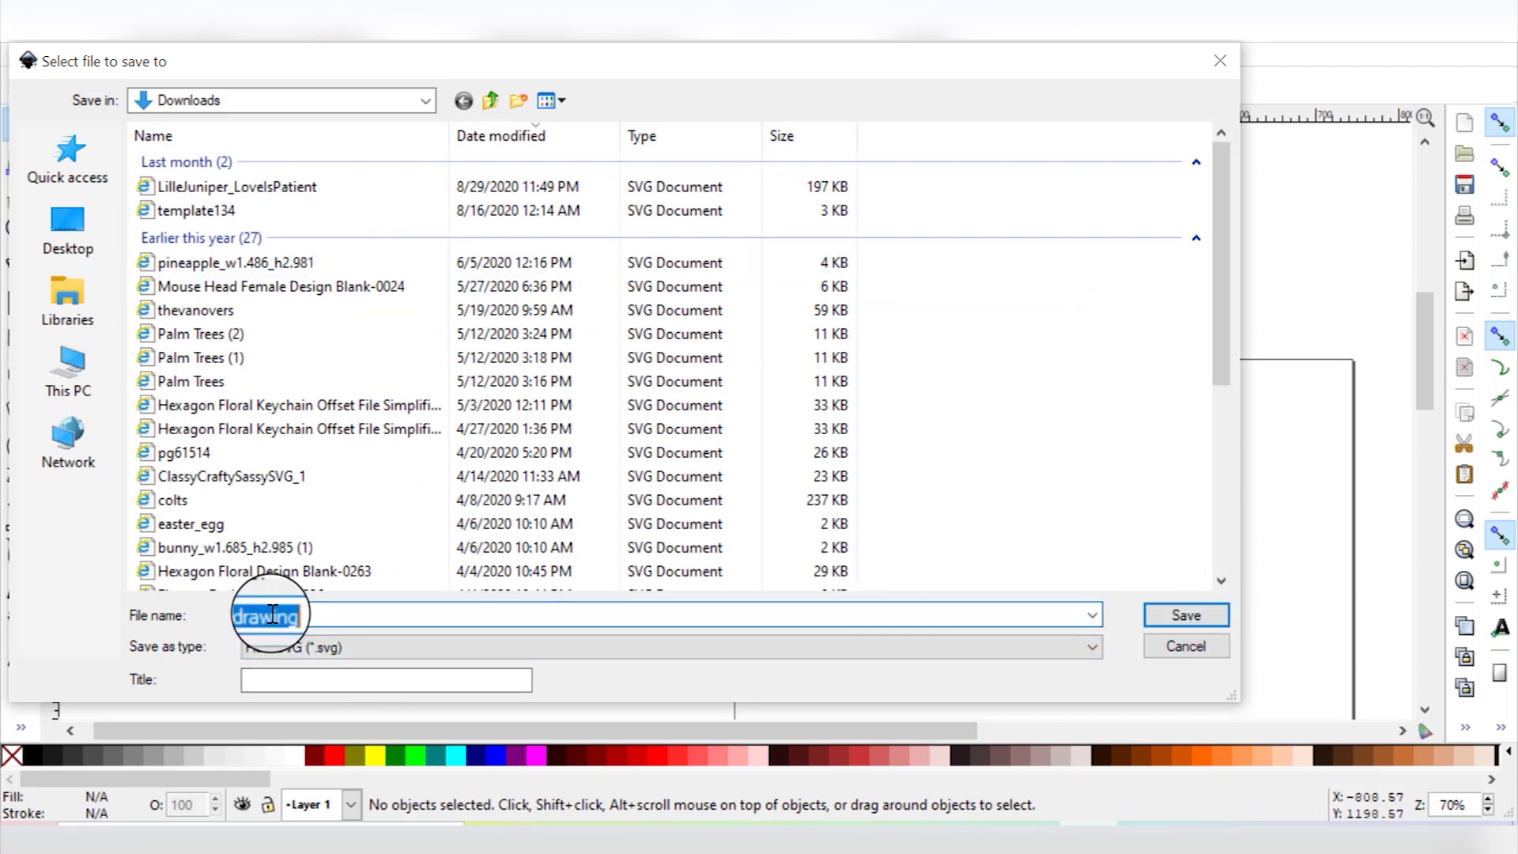
type("PumpkinLove")
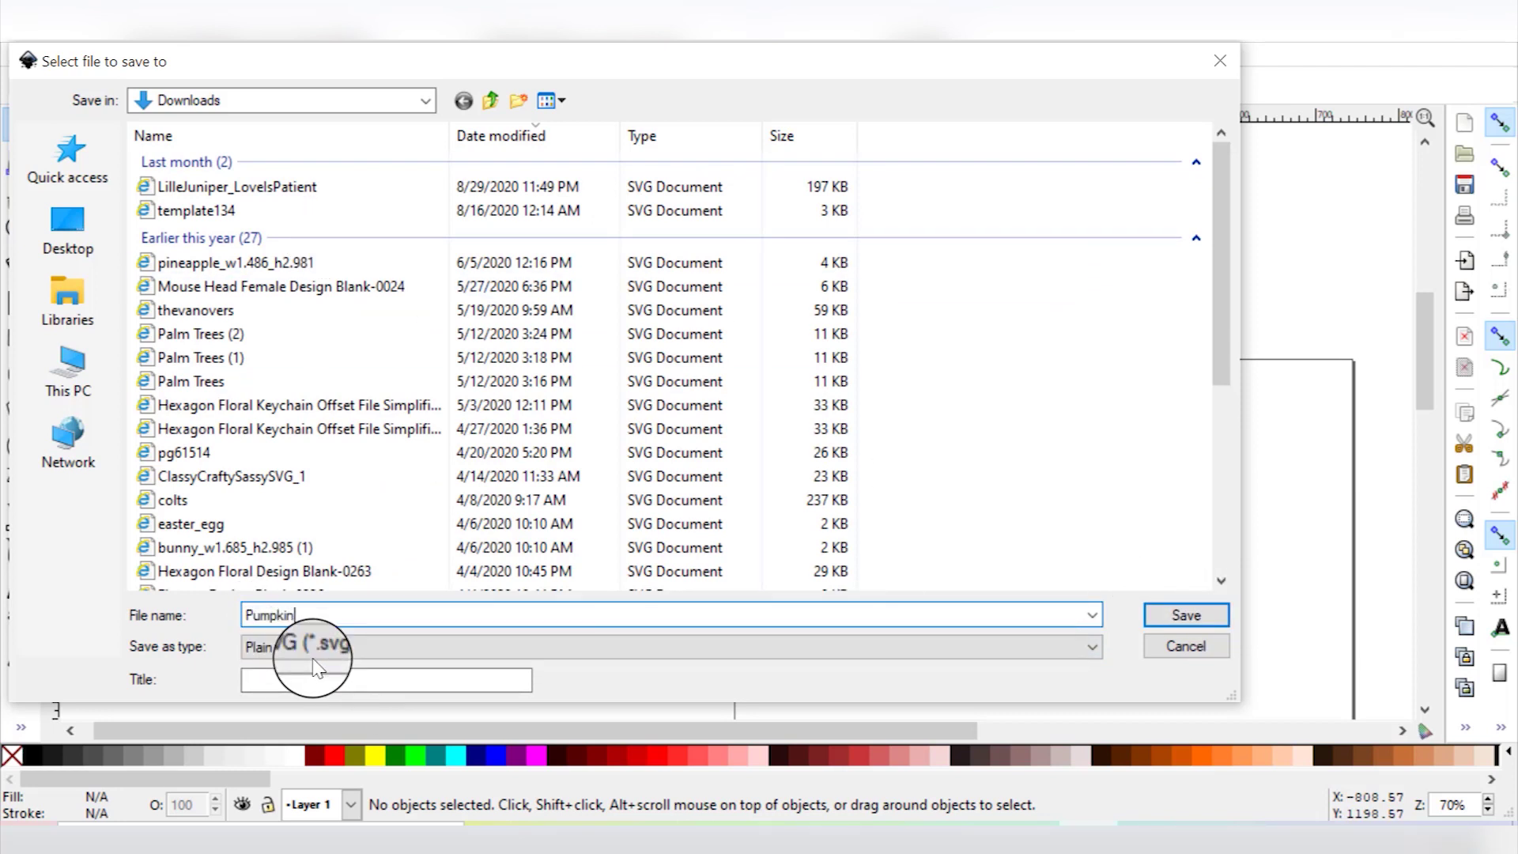
left_click(70, 237)
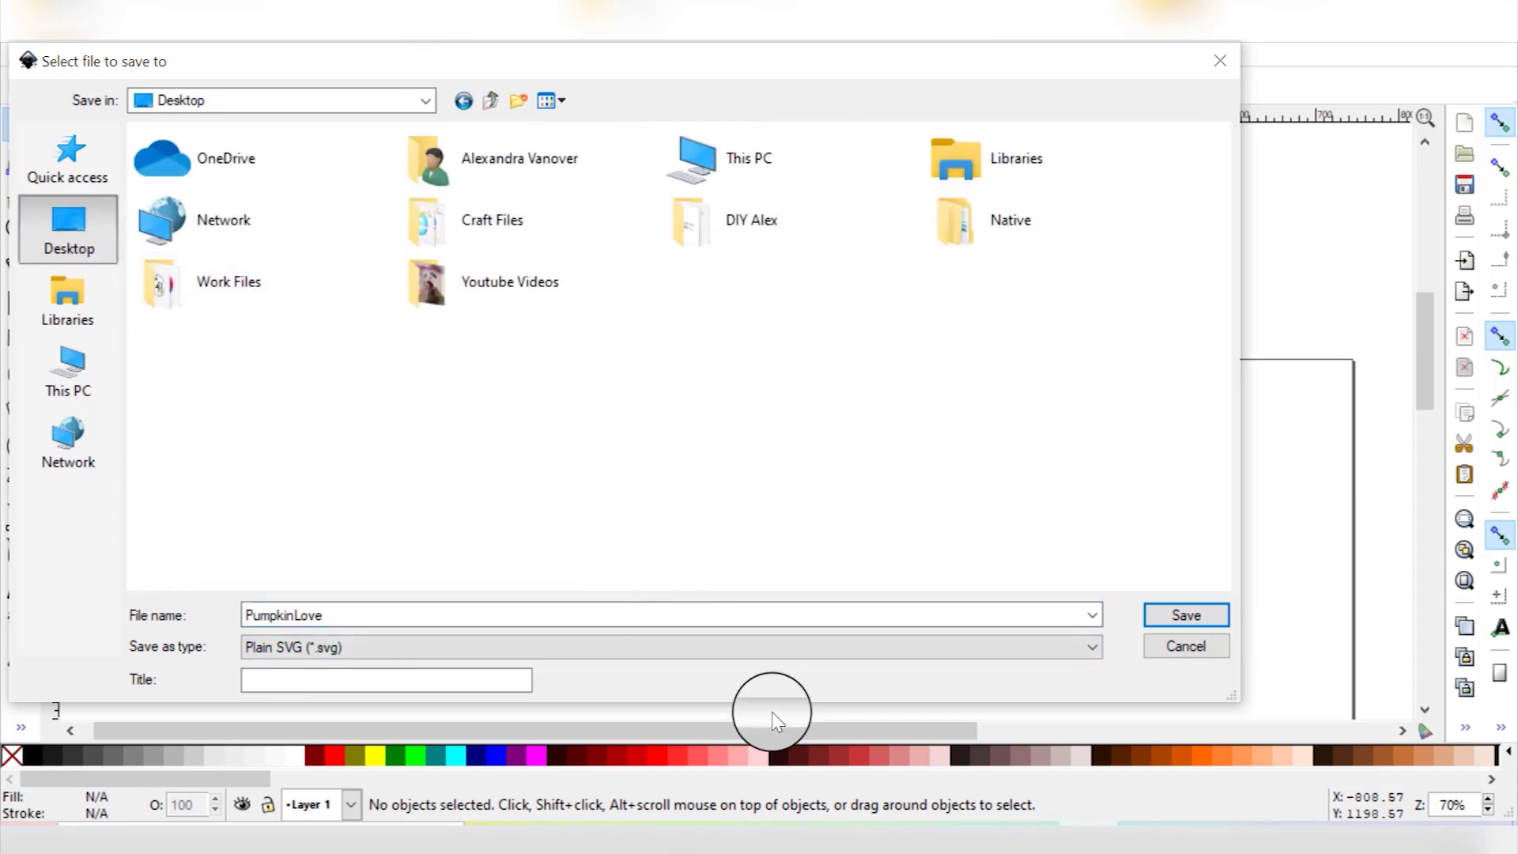
left_click(1182, 615)
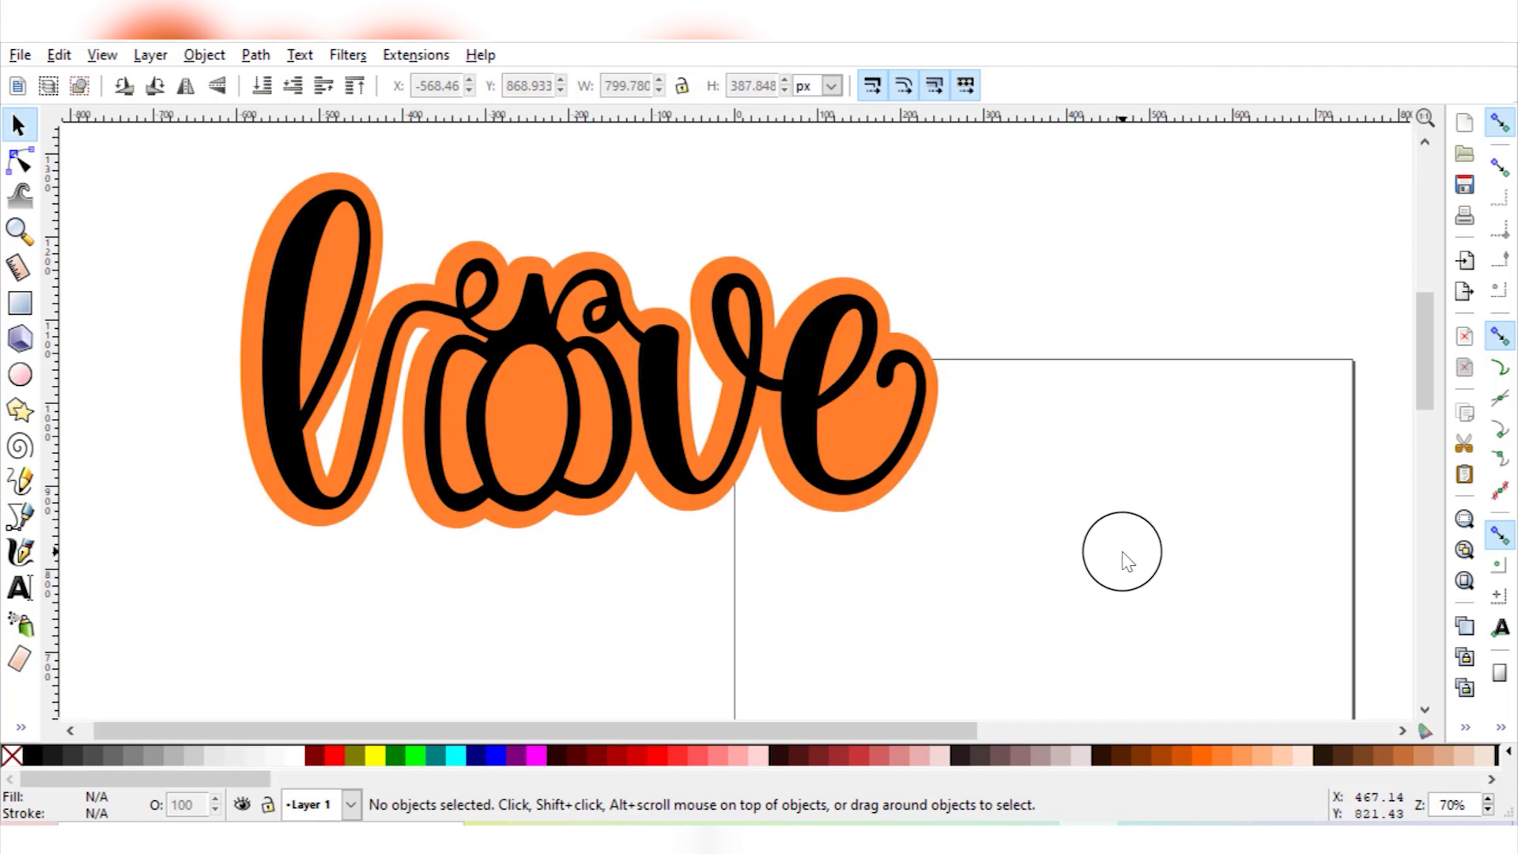
Start a new Cricut project and upload PumpkinLove from the Desktop.
key("alt+Tab")
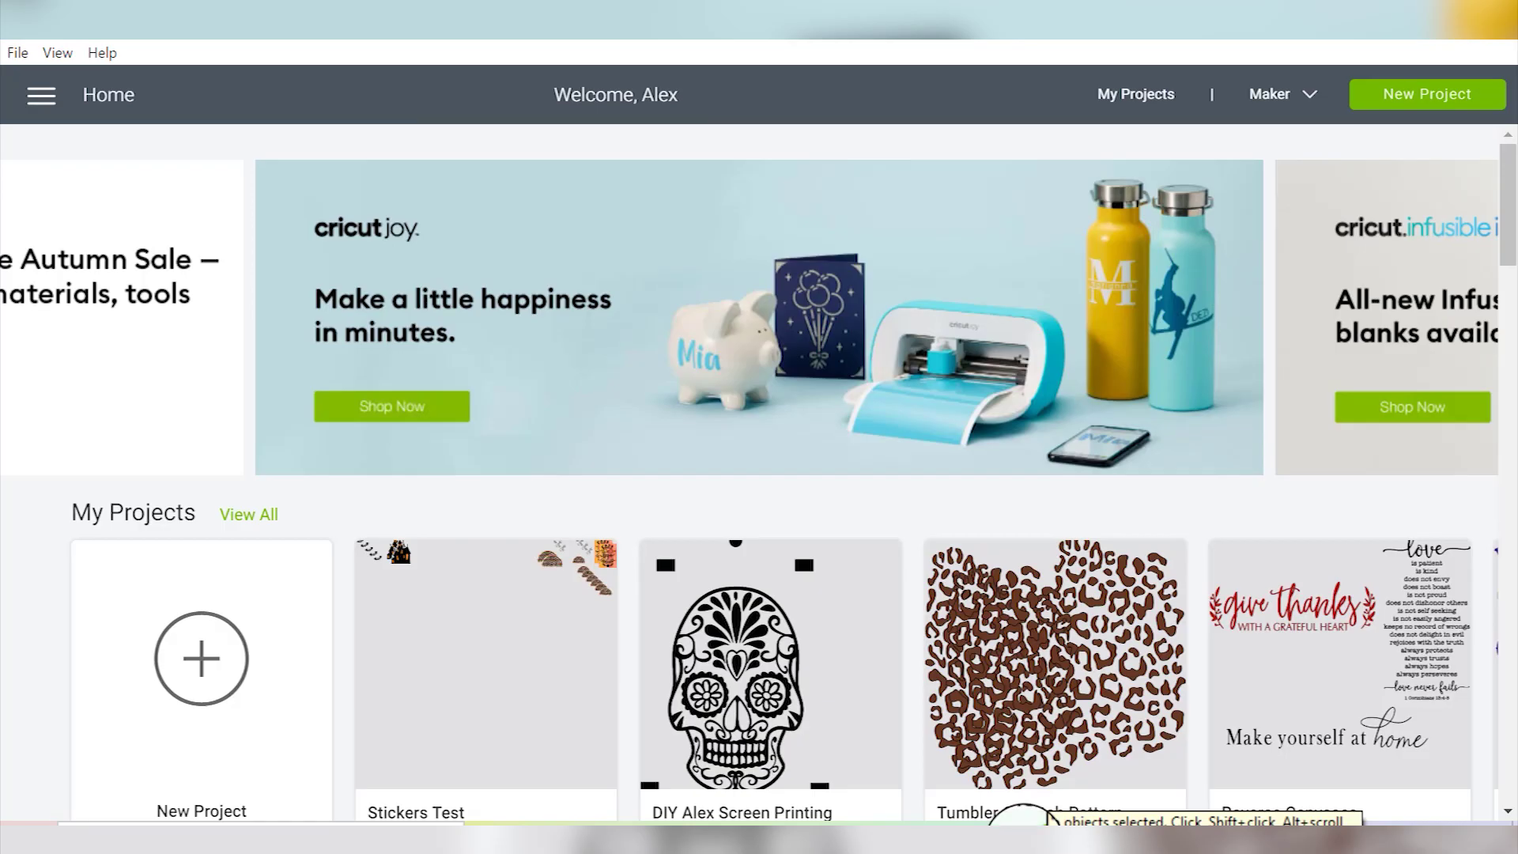
left_click(237, 668)
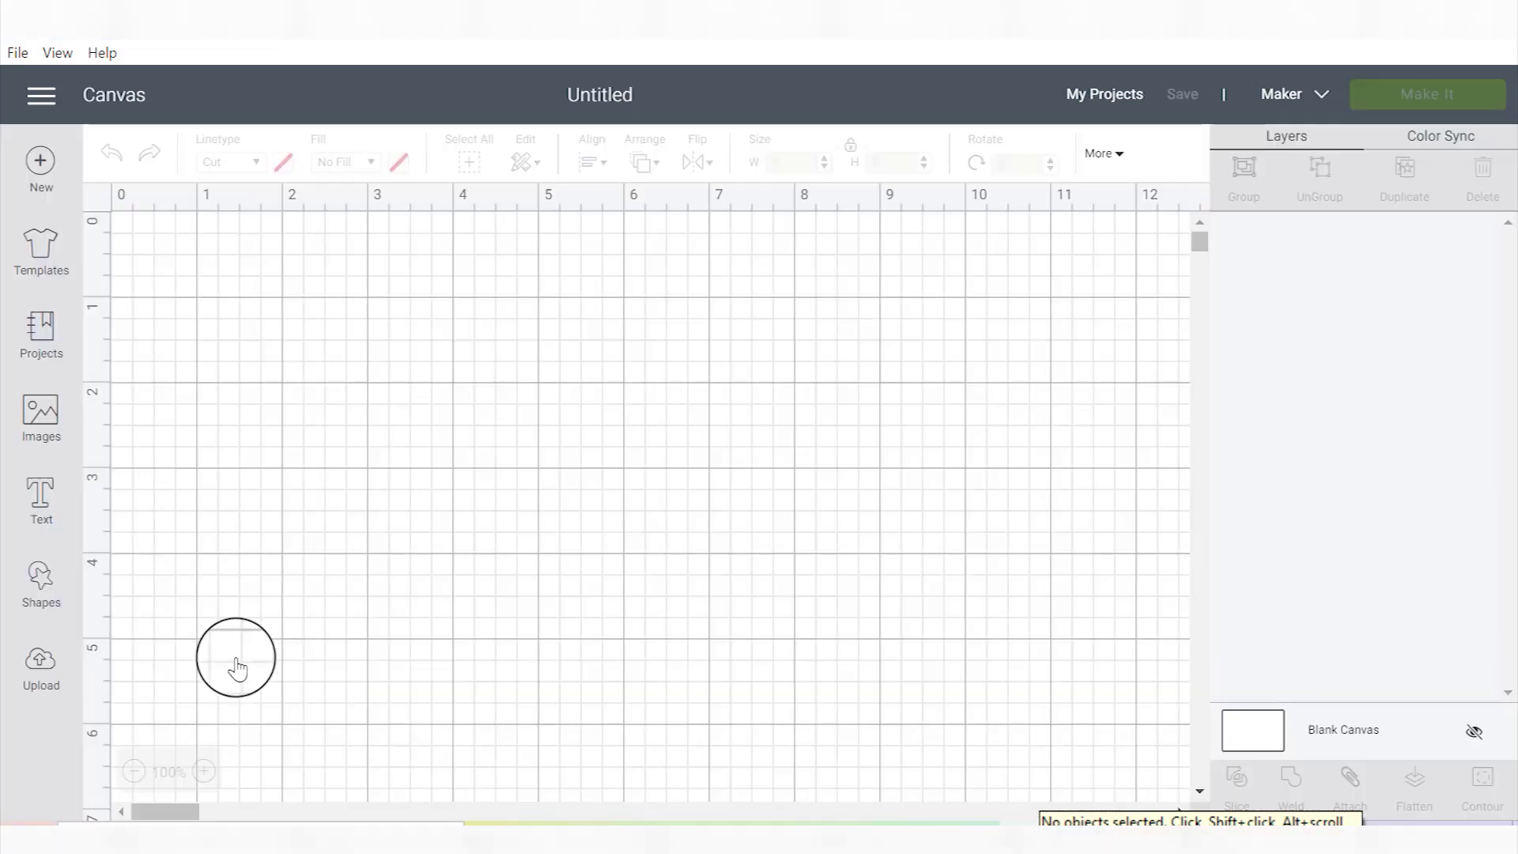
left_click(40, 657)
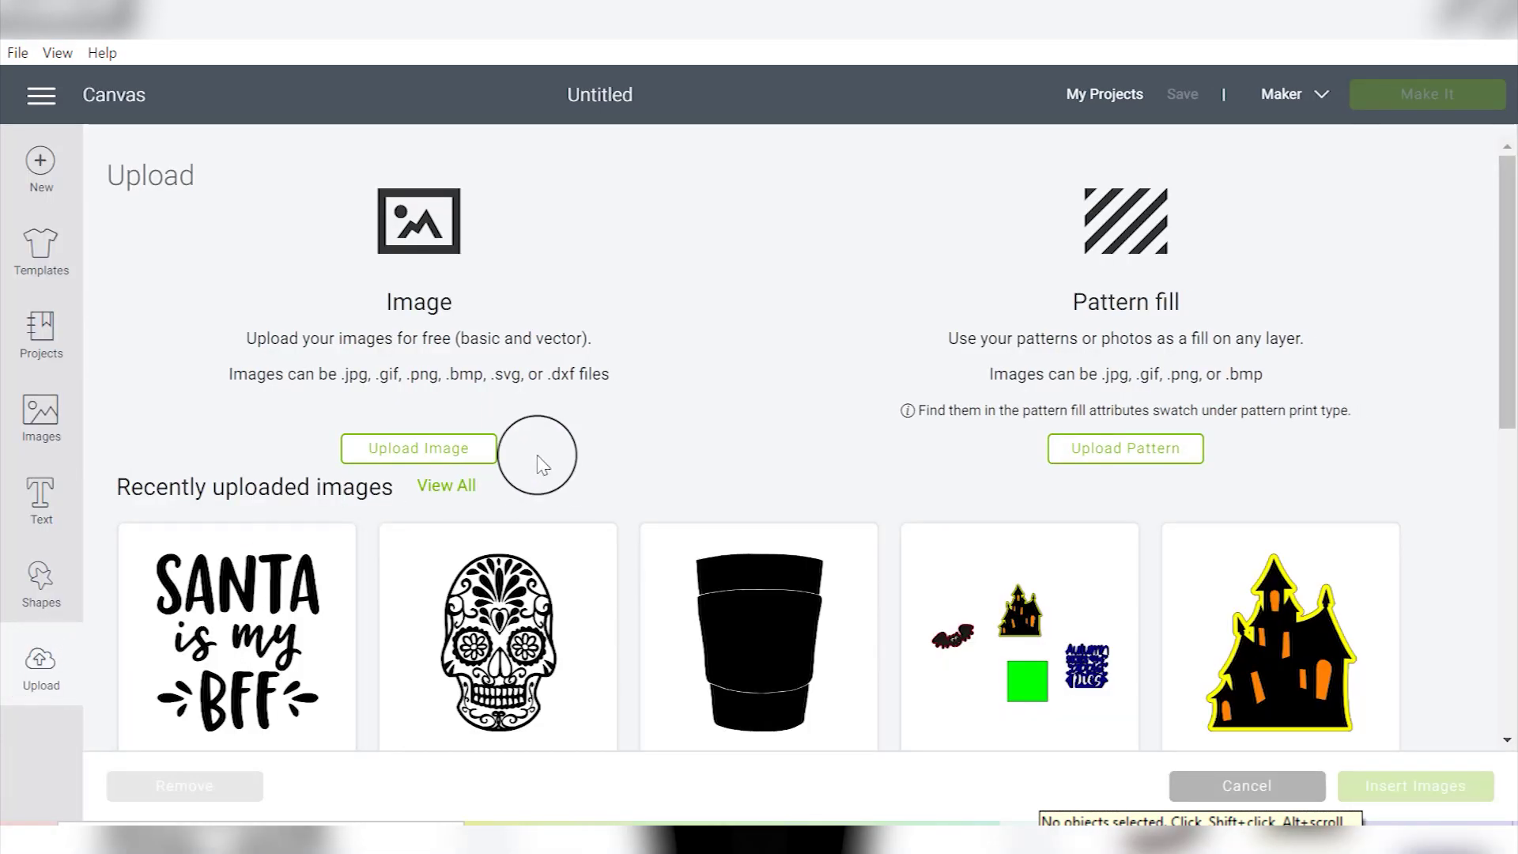
left_click(428, 448)
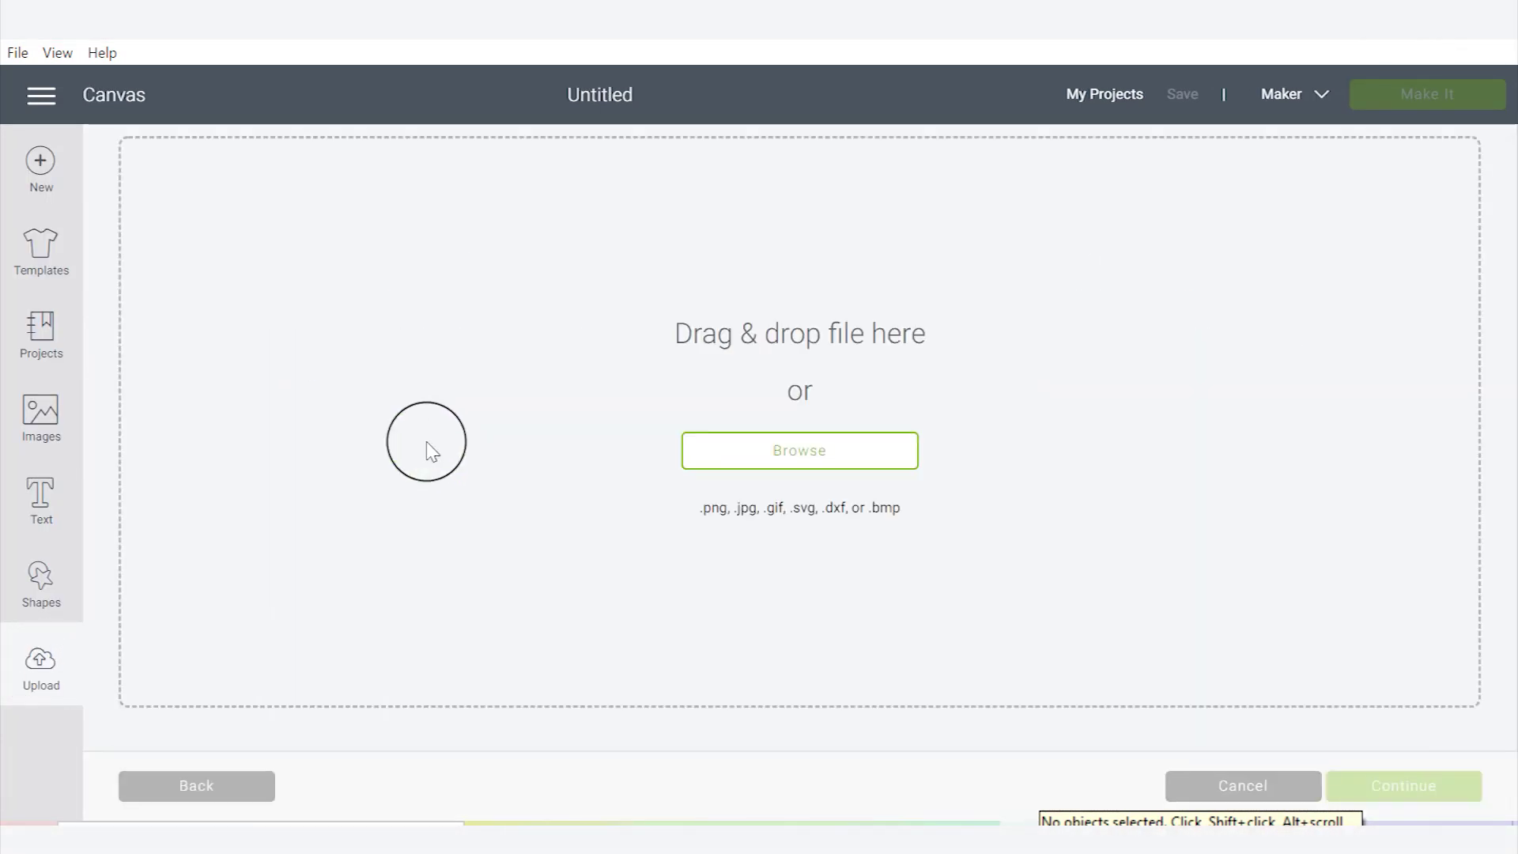
left_click(751, 462)
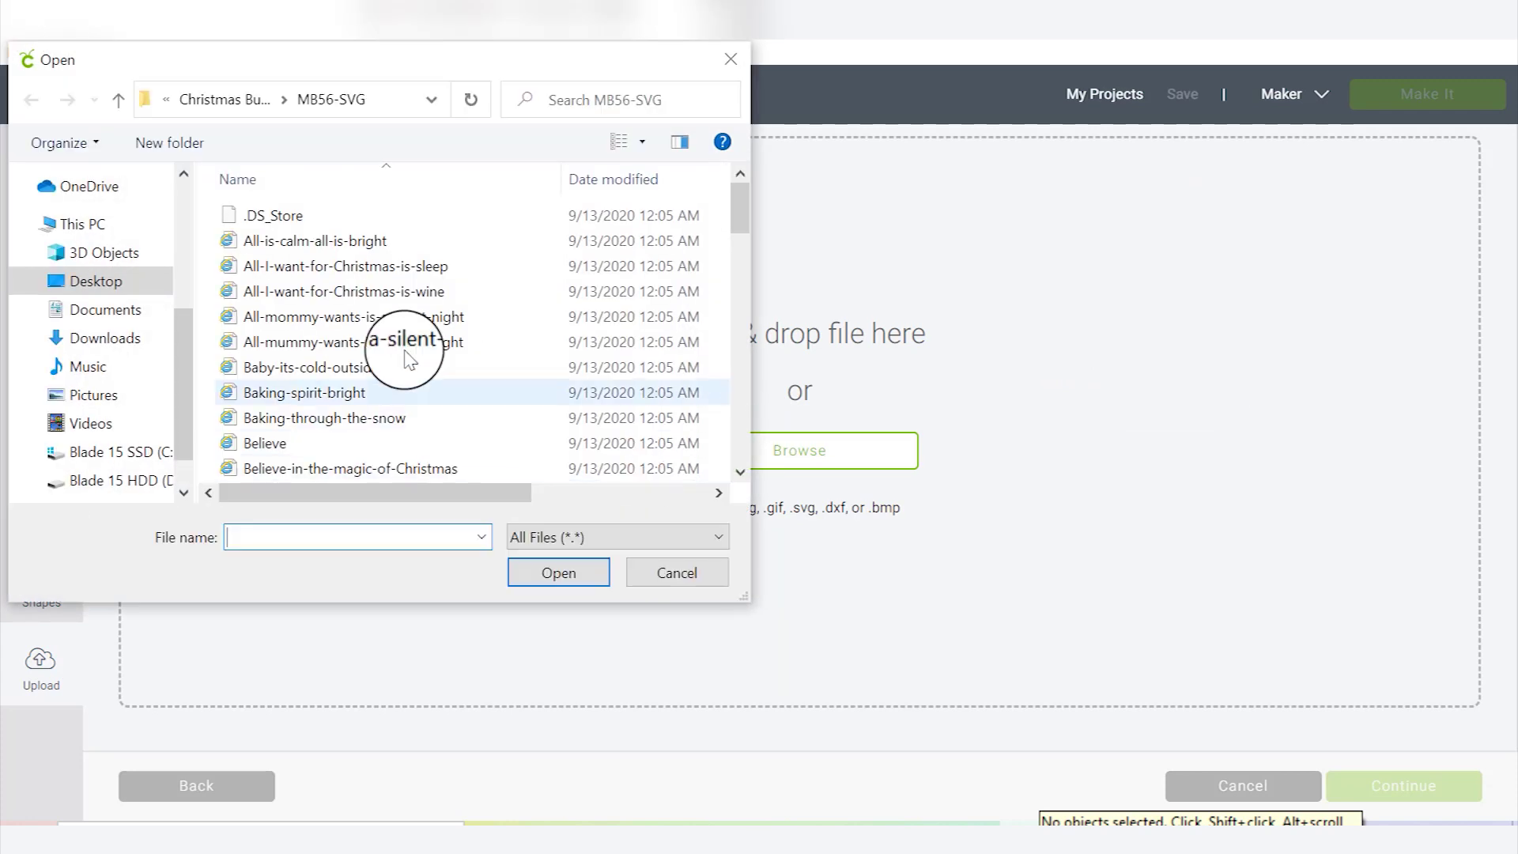
left_click(115, 289)
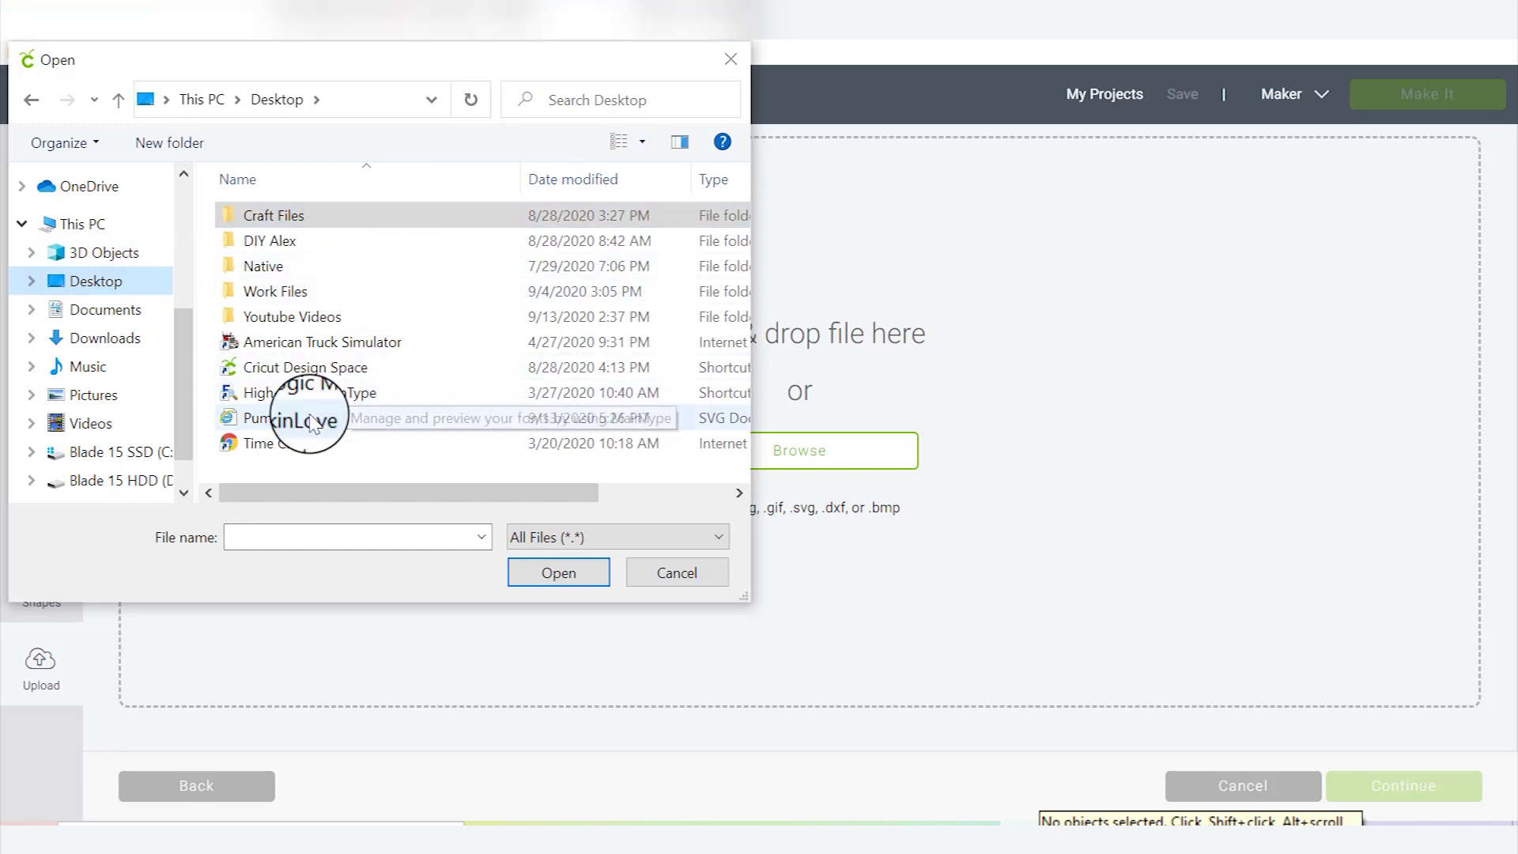
left_click(353, 421)
left_click(575, 570)
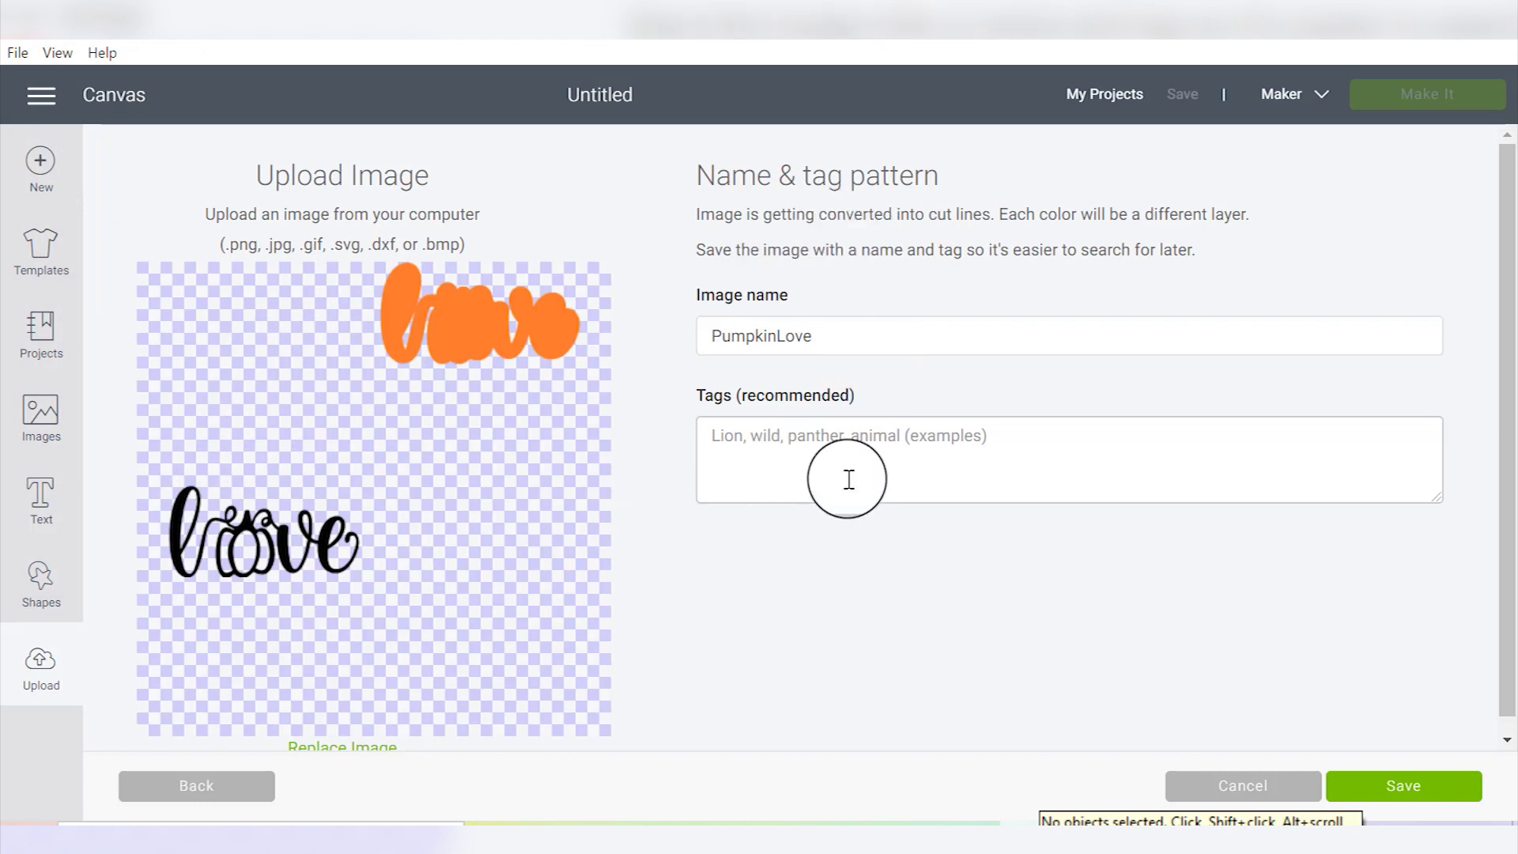
Save the uploaded PumpkinLove image and insert it onto the canvas.
left_click(1445, 799)
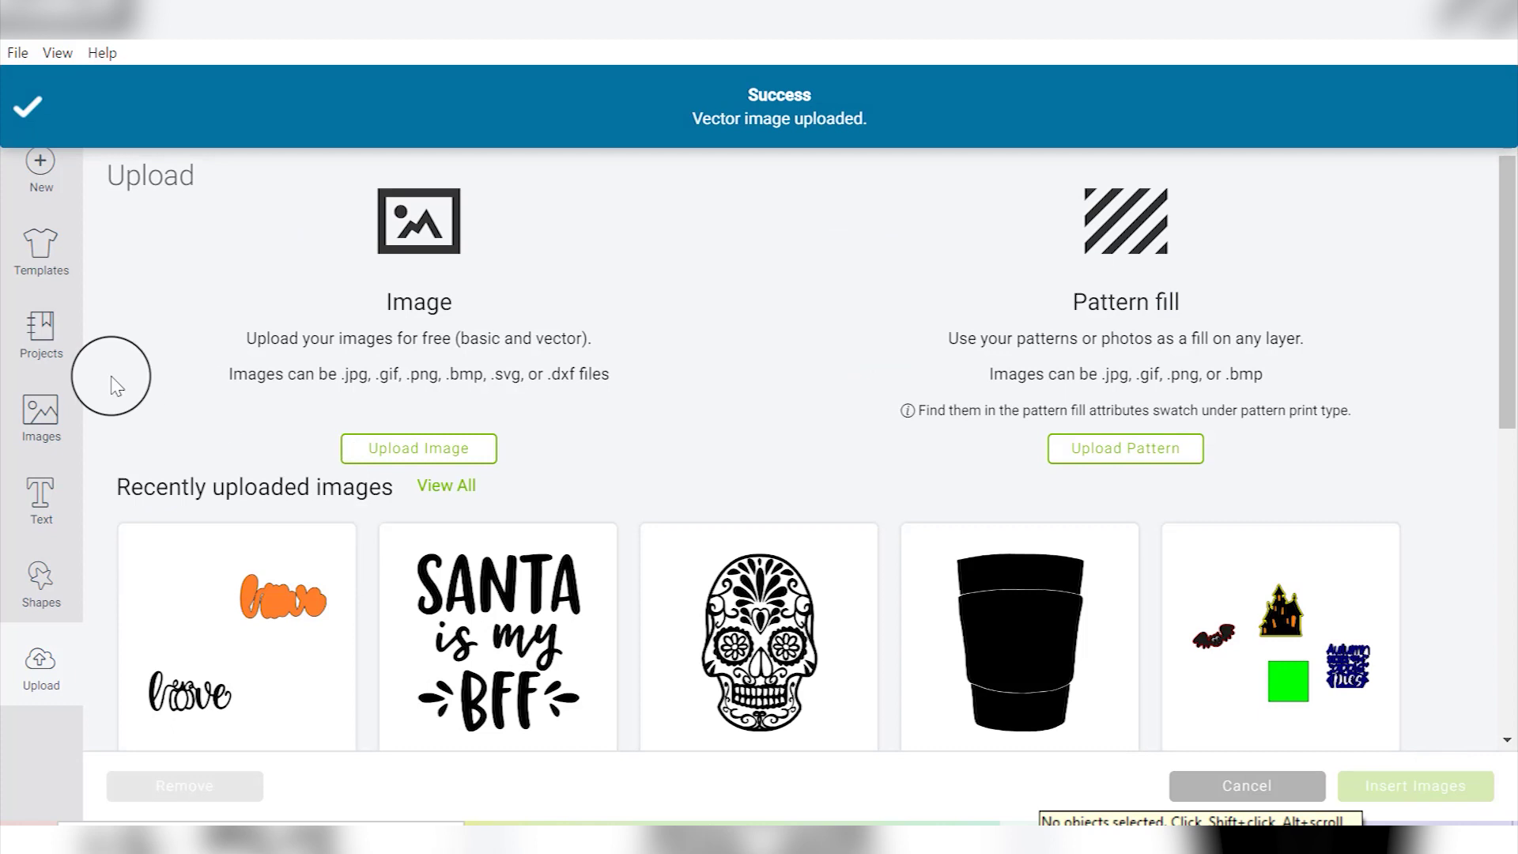
left_click(228, 549)
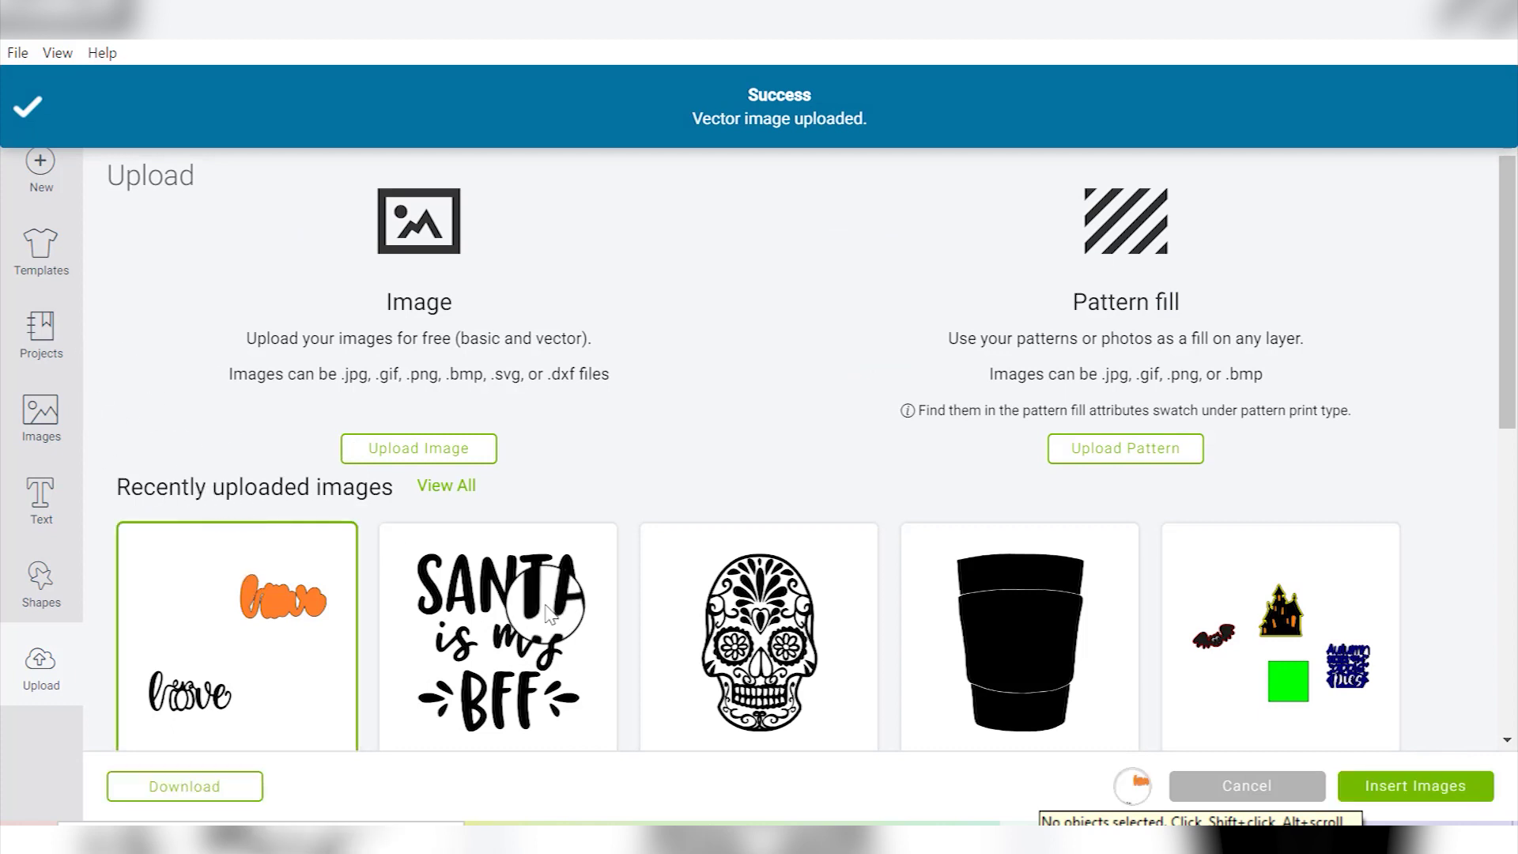
left_click(1407, 783)
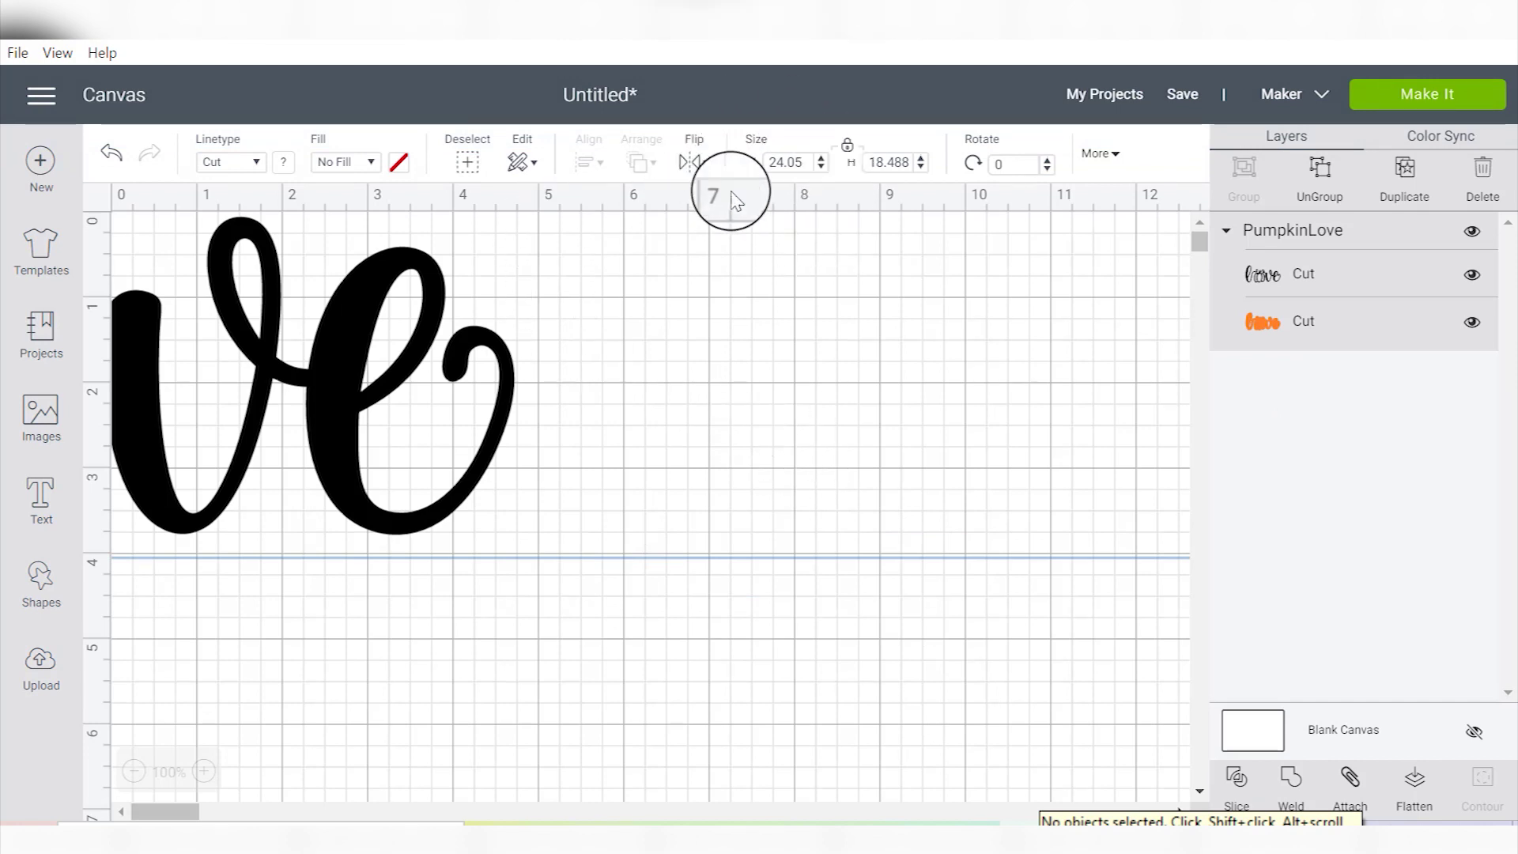
Resize the design to 10 in wide, ungroup it, and drag the black lettering onto the orange backing.
left_click(810, 163)
double_click(810, 163)
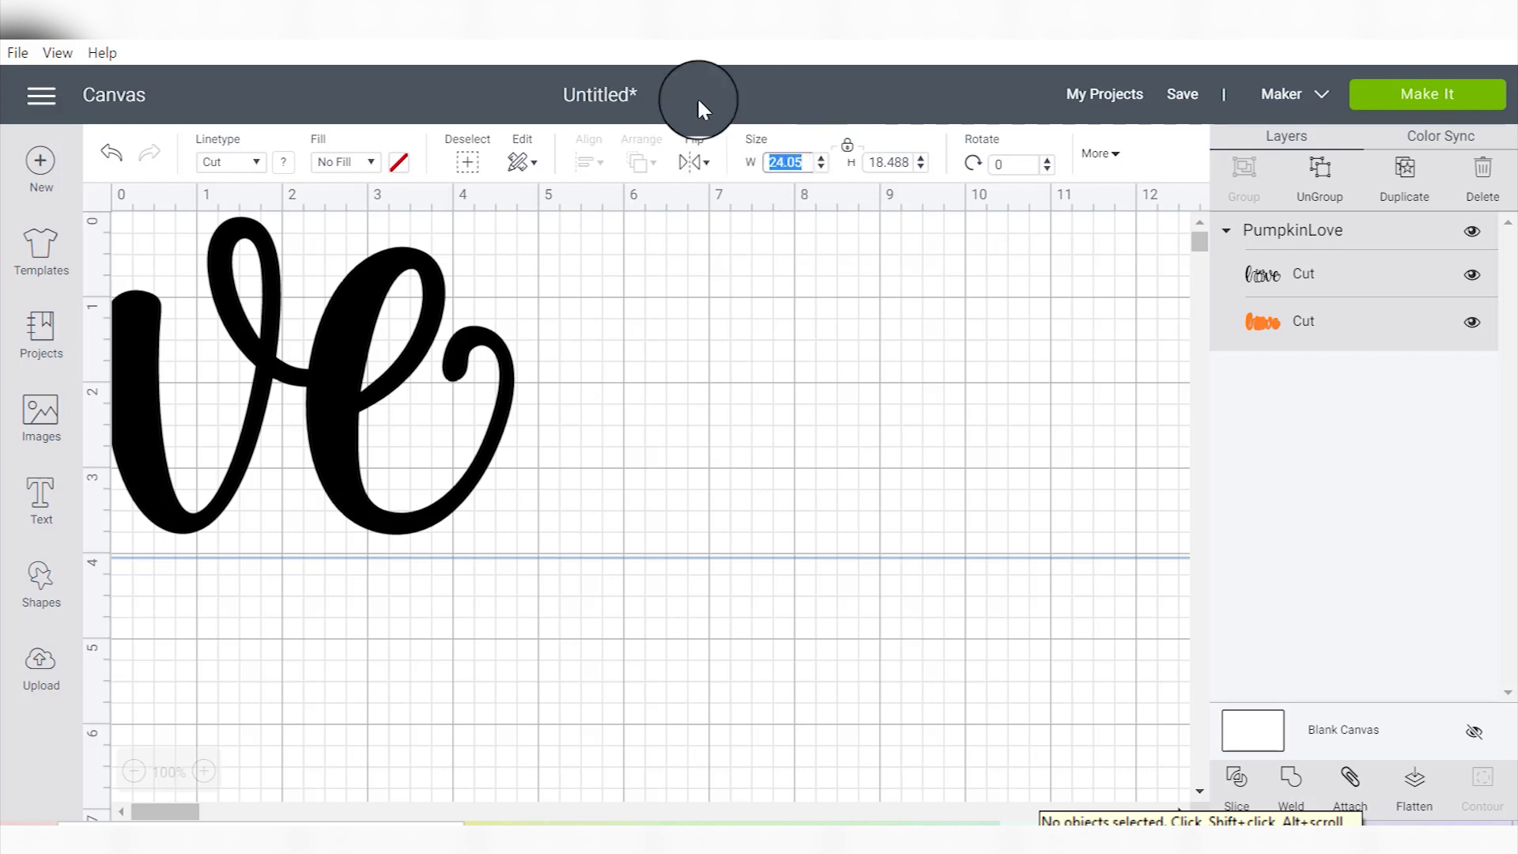
type("10")
key("Return")
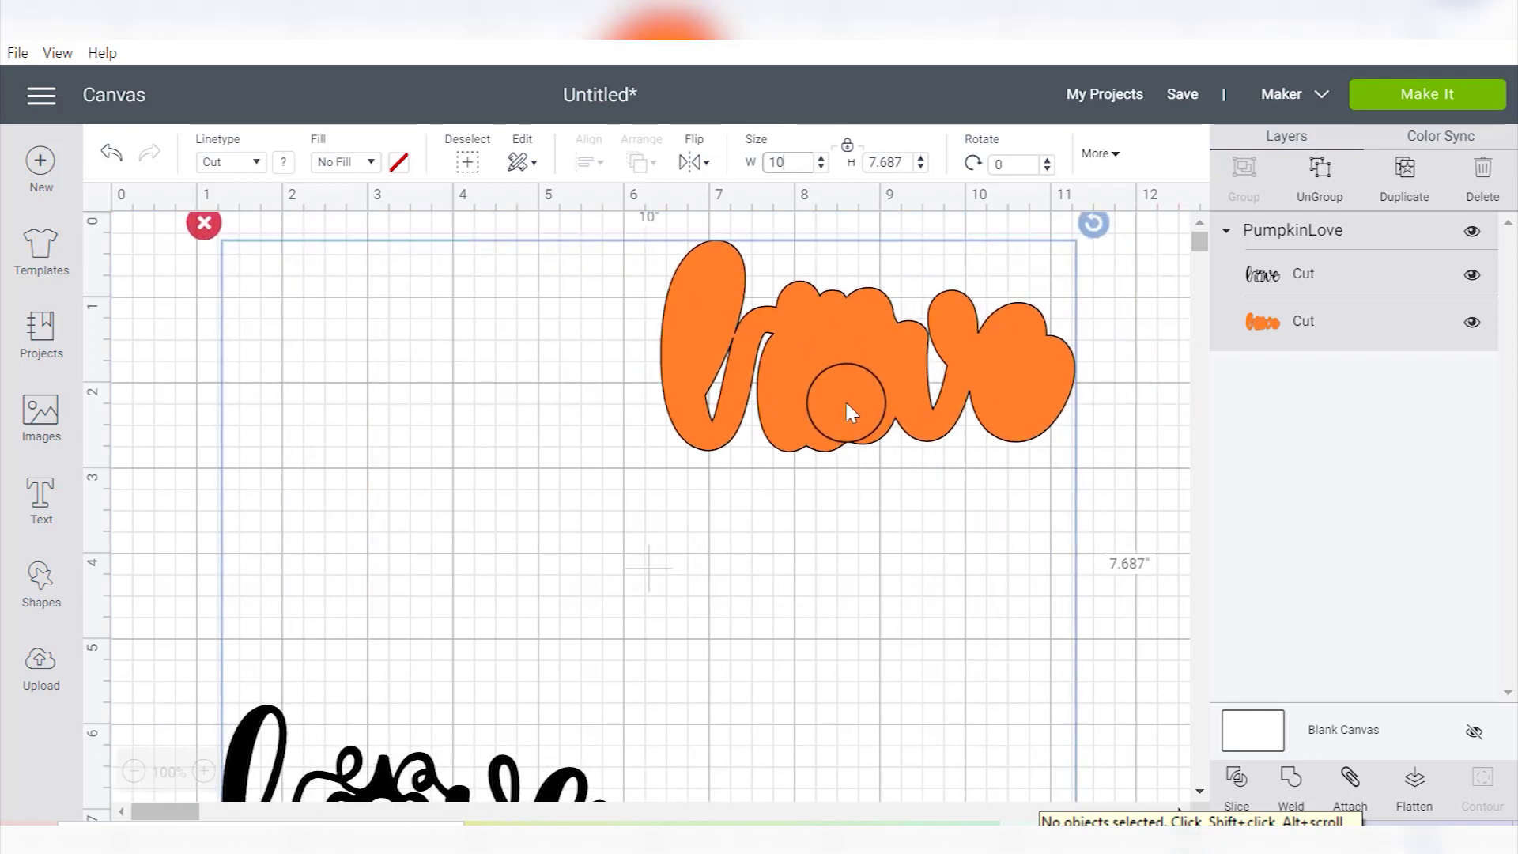
left_click(1330, 188)
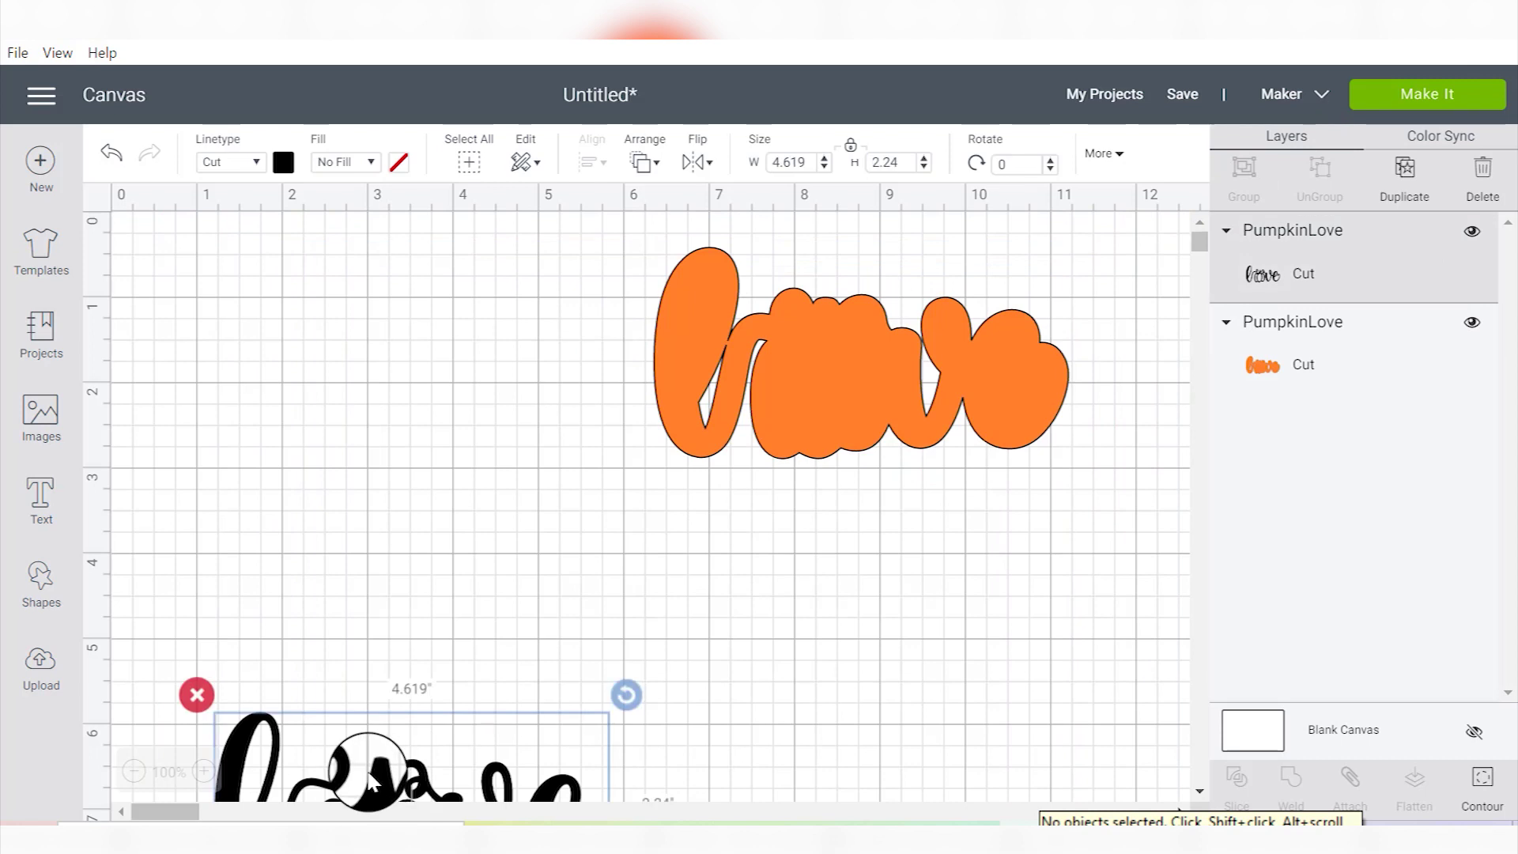
left_click_drag(372, 783, 817, 315)
Move the whole love design to the left side of the canvas.
left_click(667, 496)
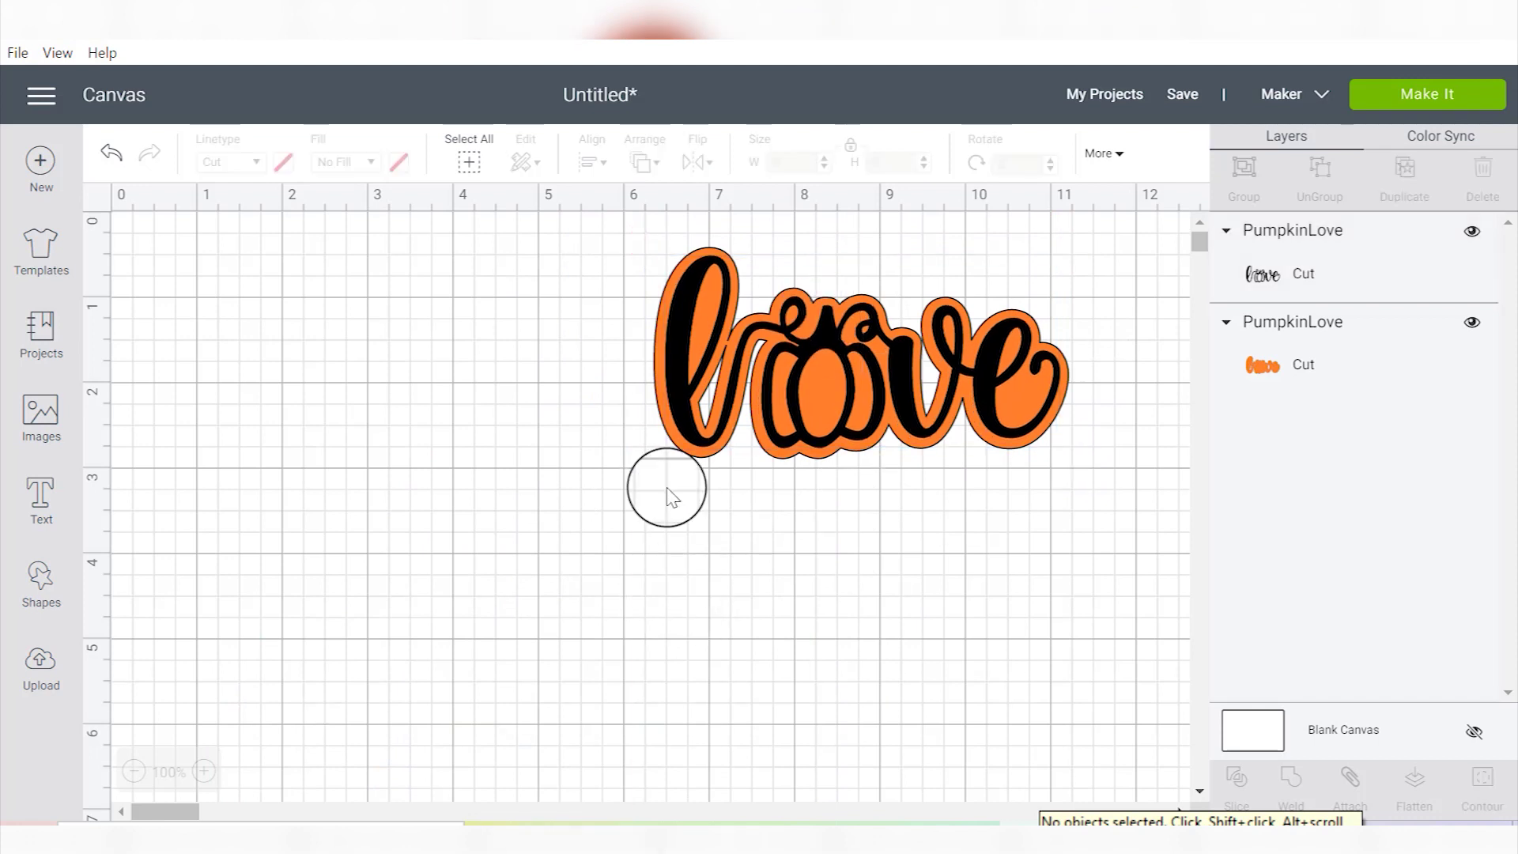
left_click_drag(585, 262, 1096, 508)
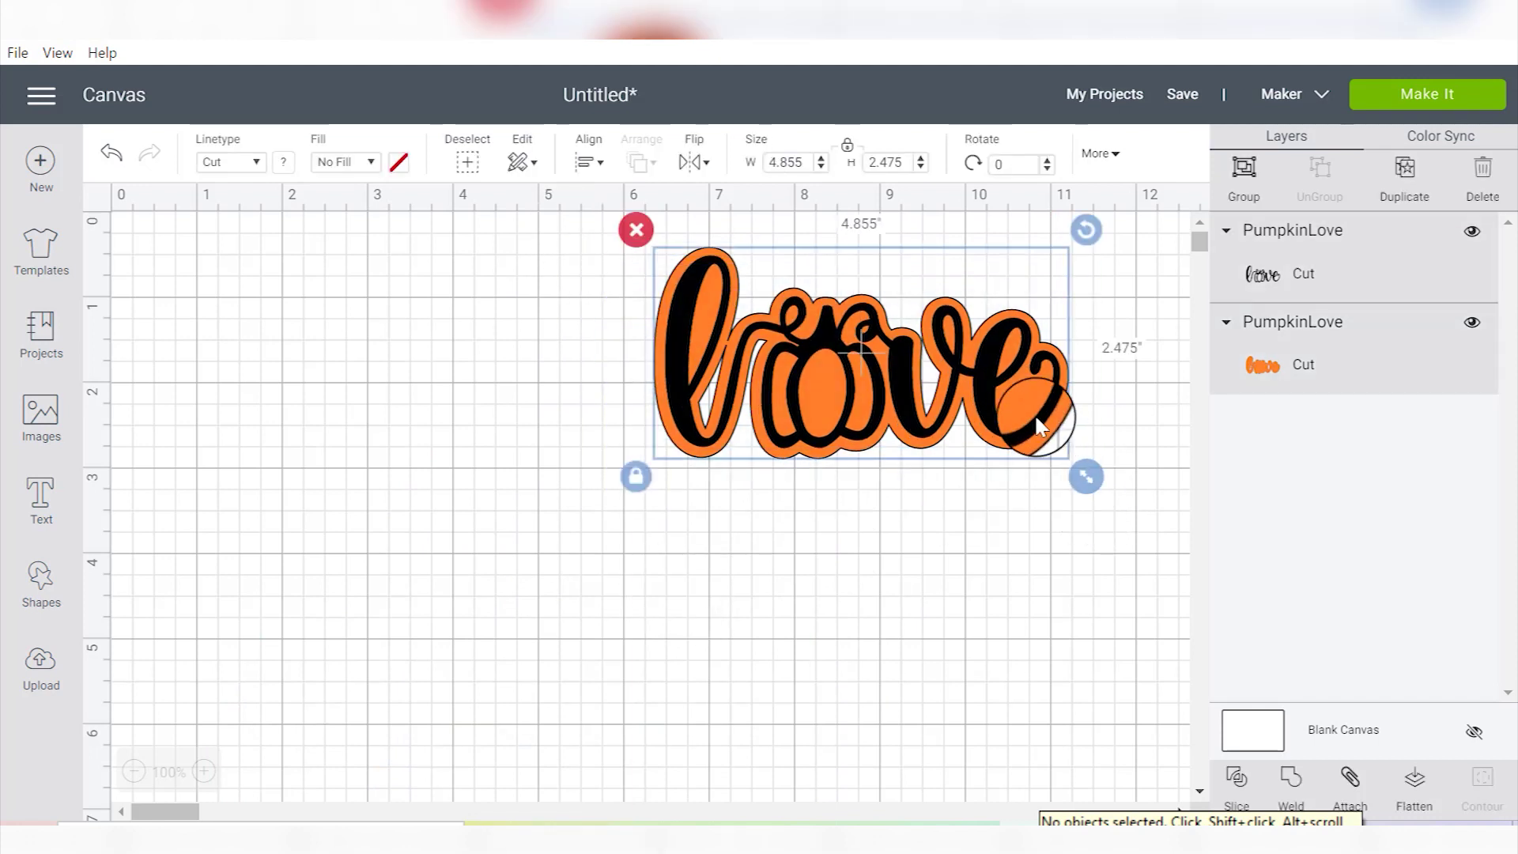
left_click_drag(1012, 407, 574, 438)
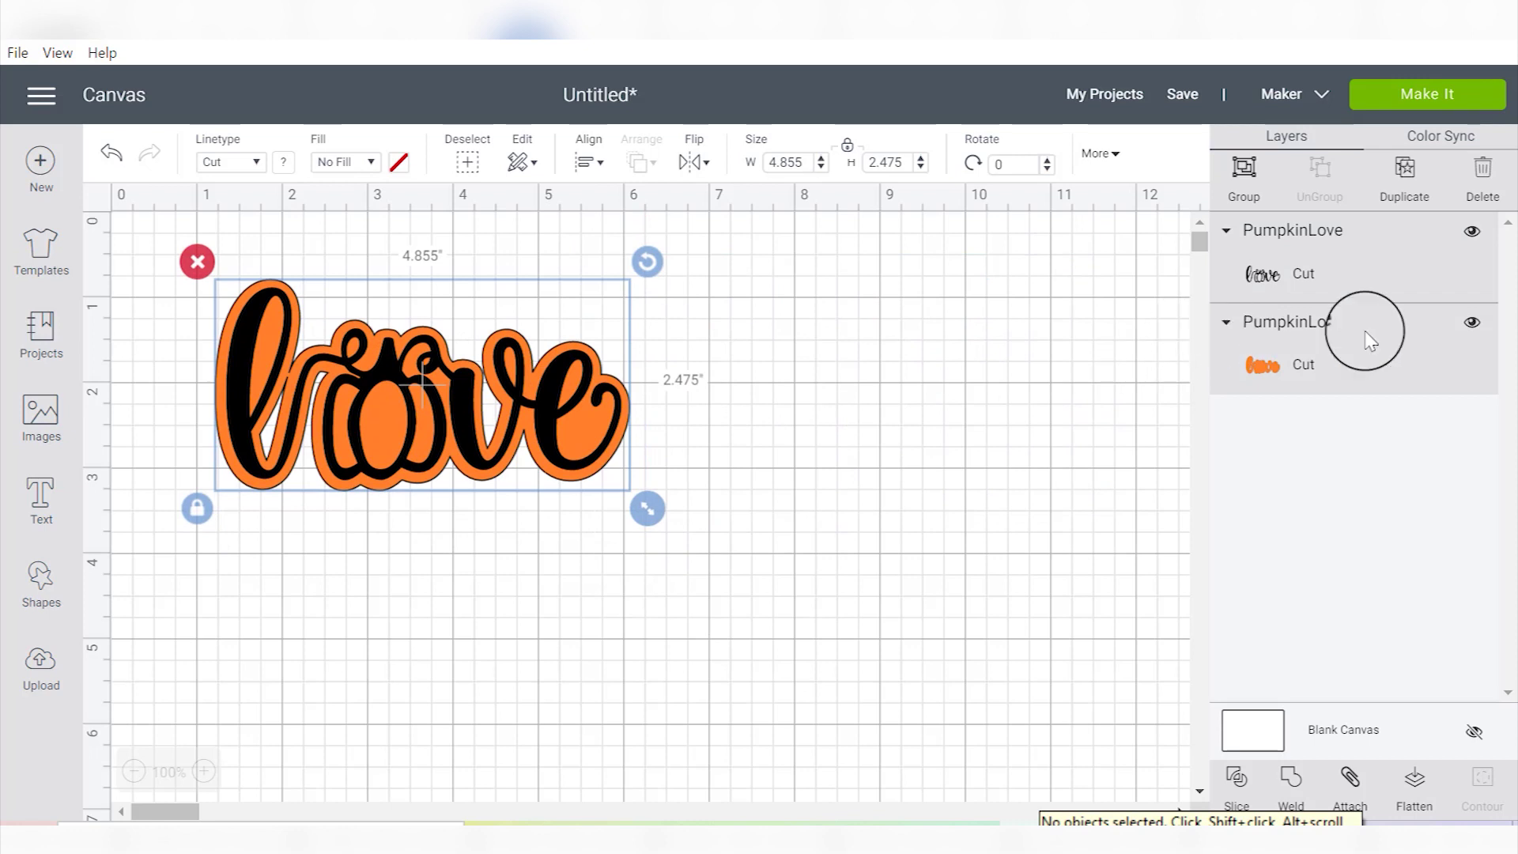
left_click(1024, 502)
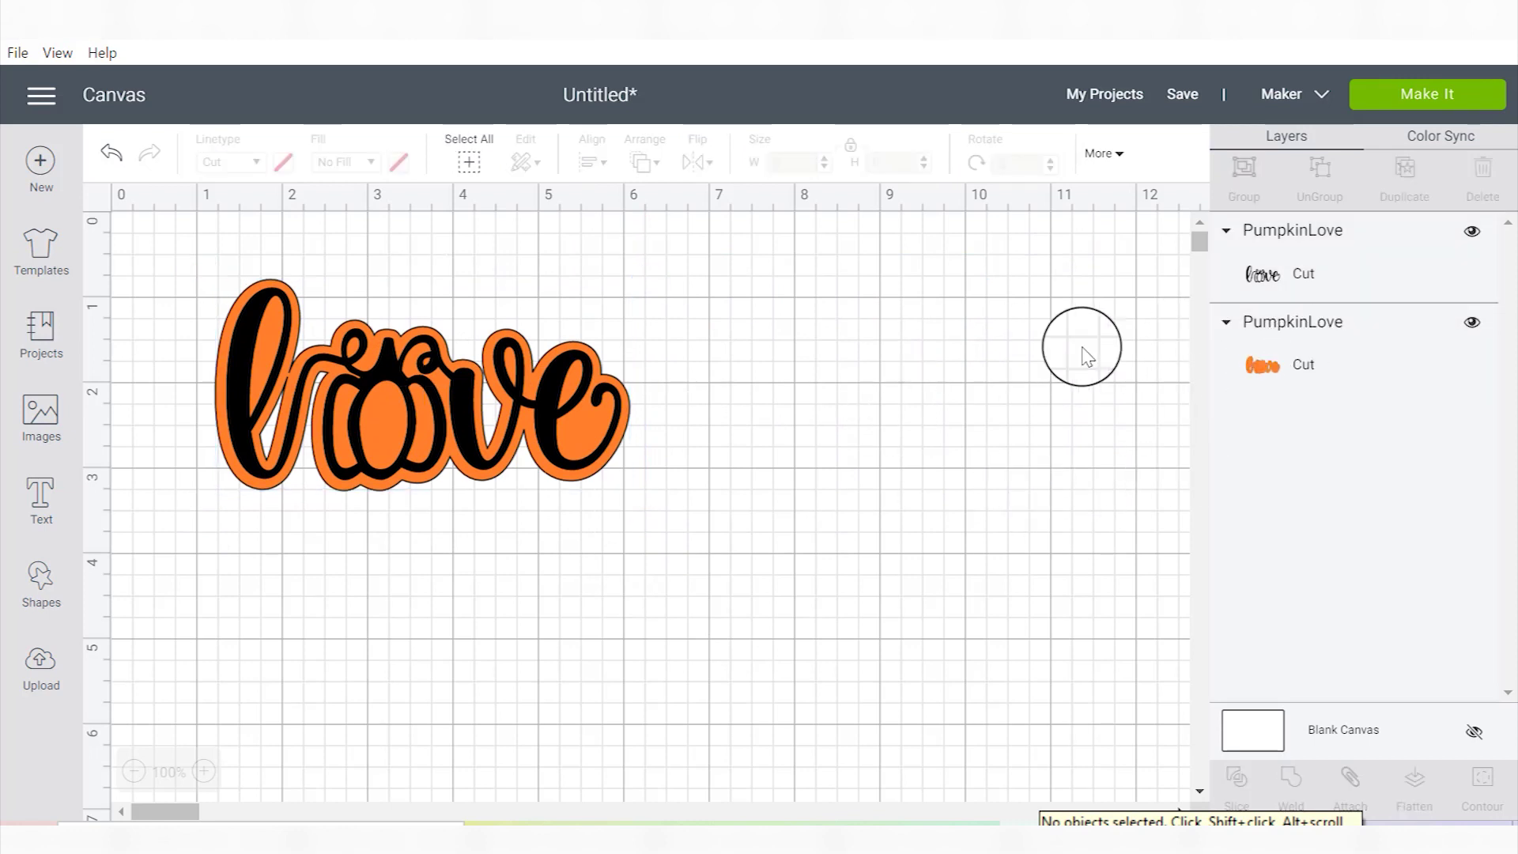
Change the love sticker's orange backing layer to white and select the whole sticker.
left_click(1265, 365)
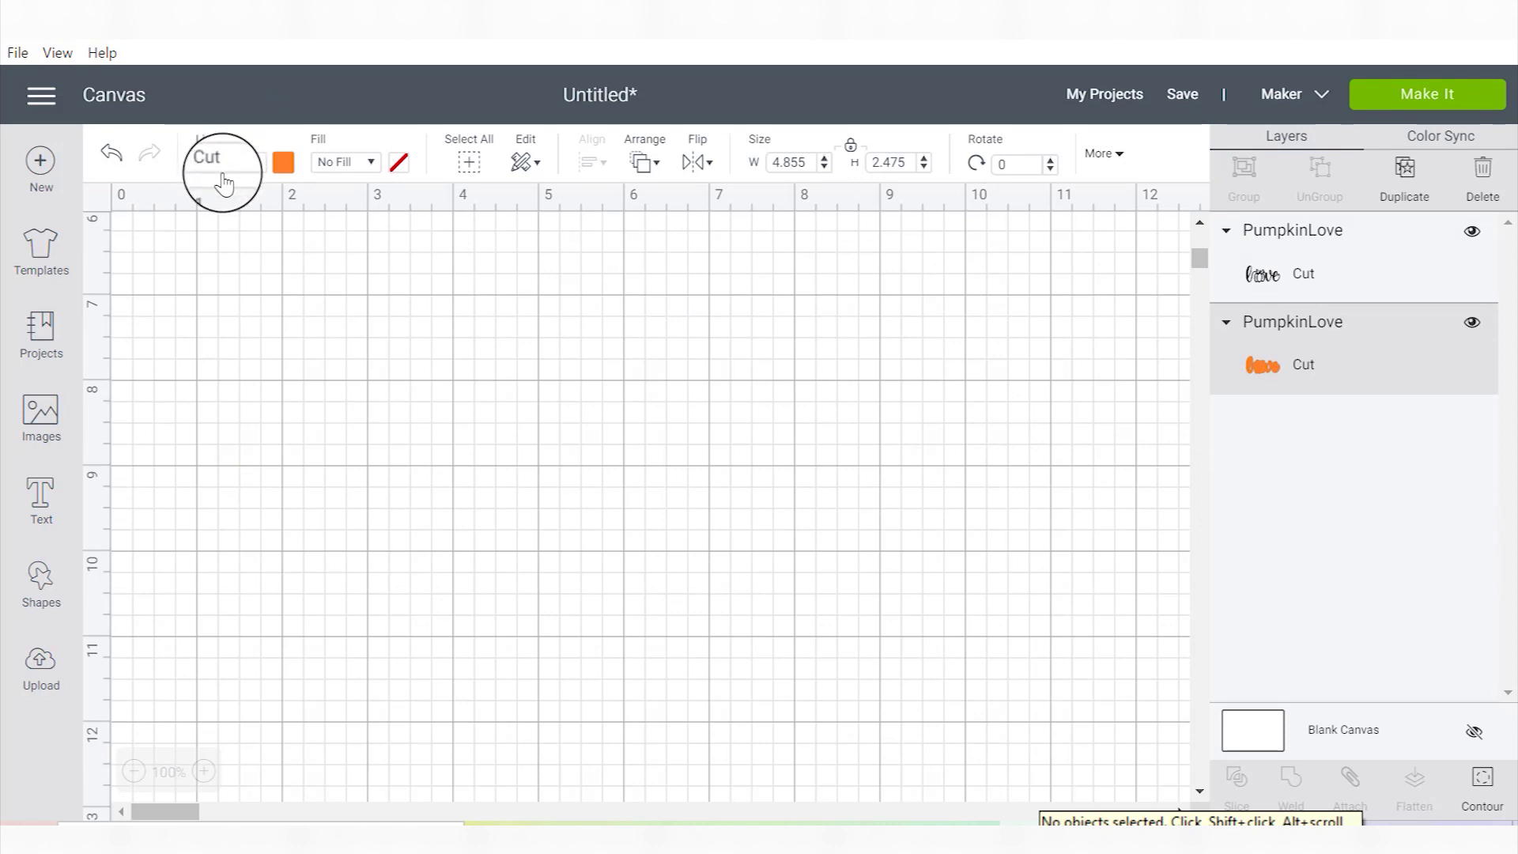
left_click(285, 166)
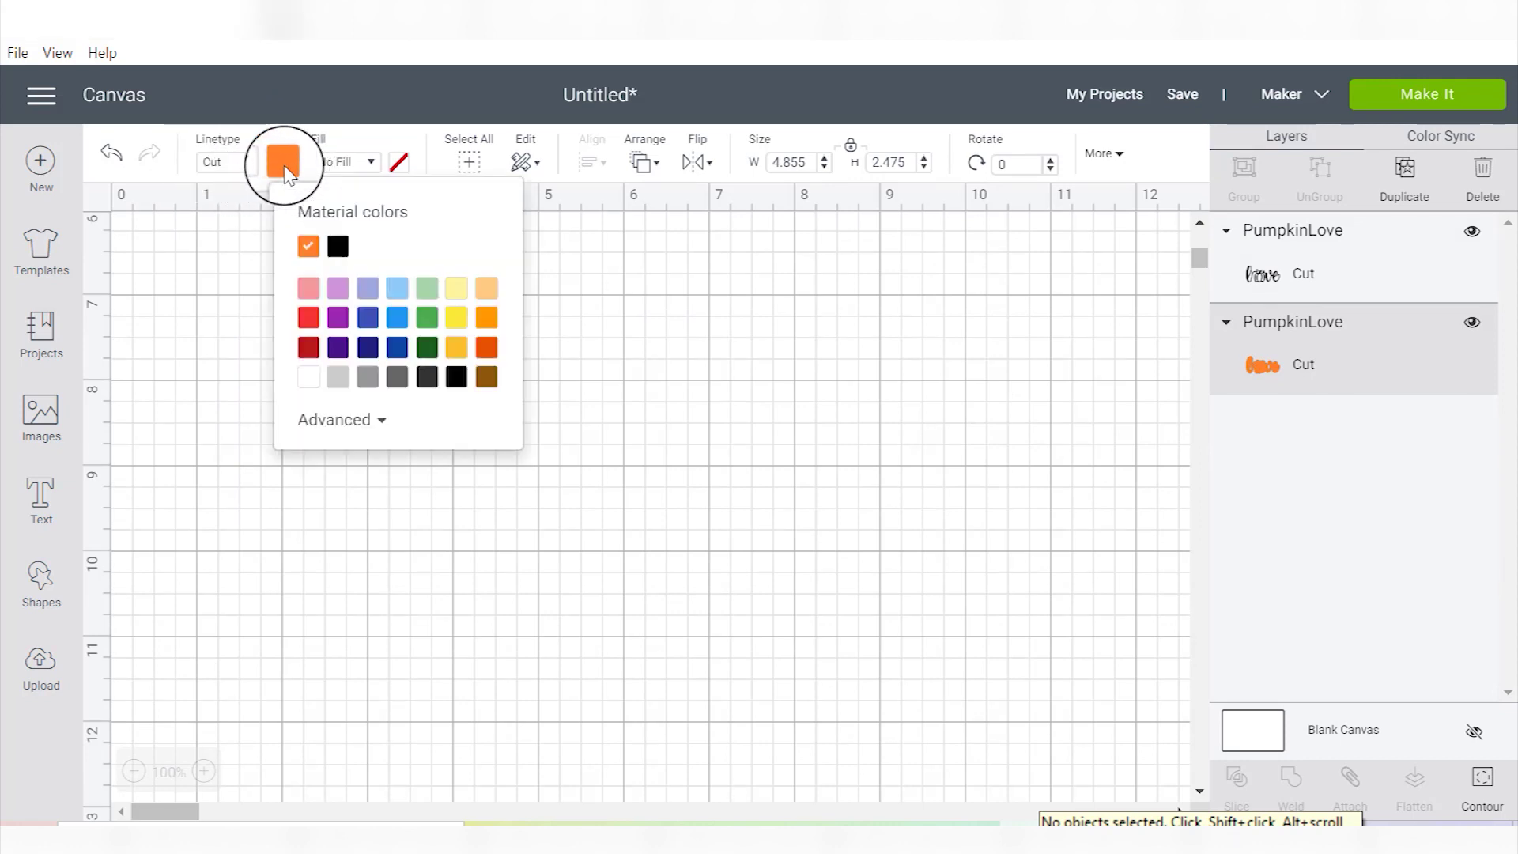
left_click(311, 382)
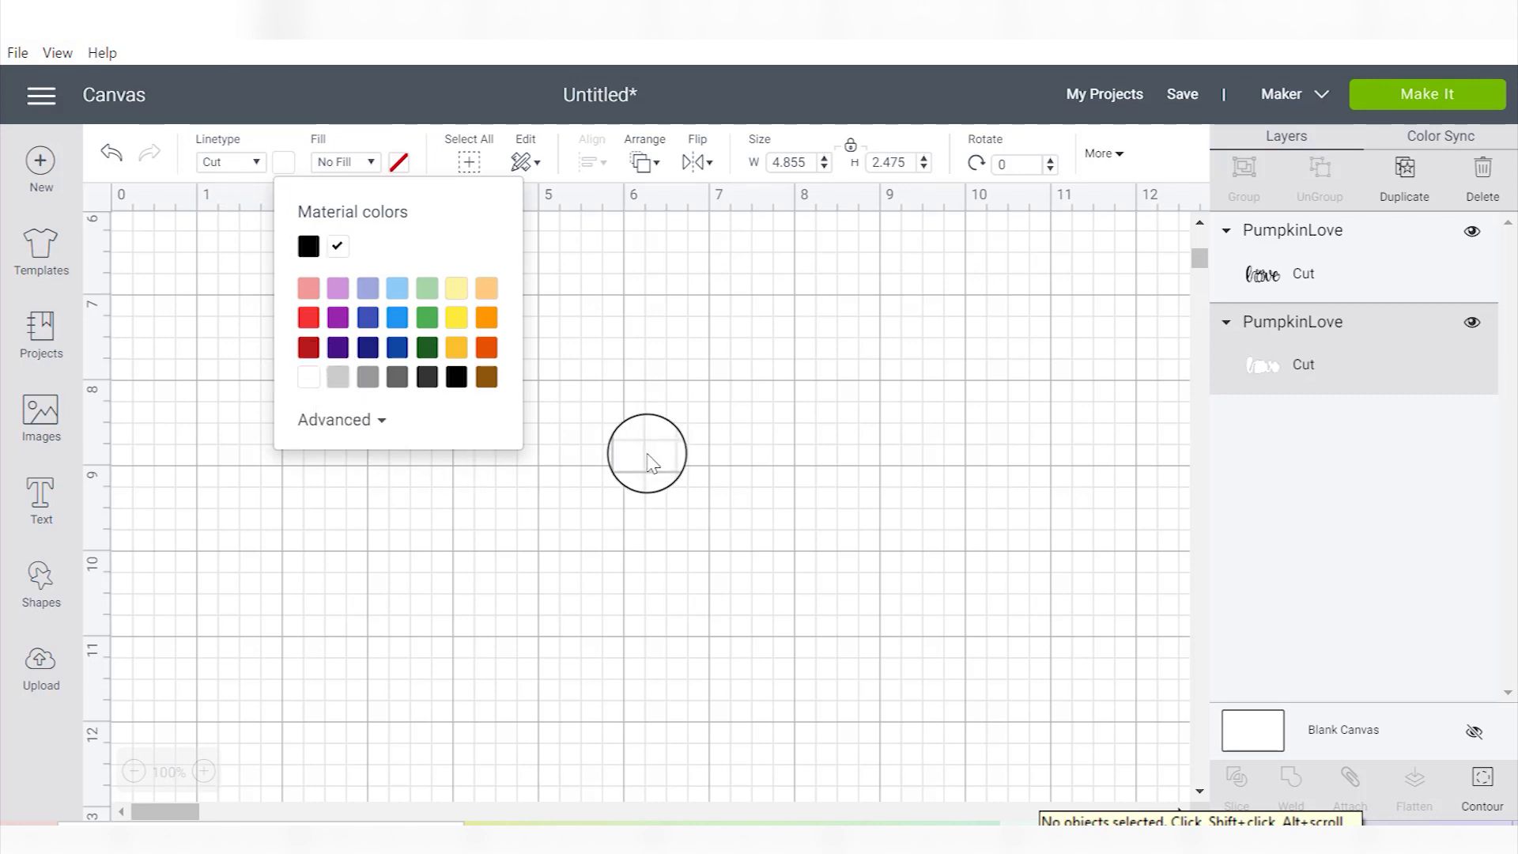
left_click(649, 463)
scroll(650, 462, "up", 6)
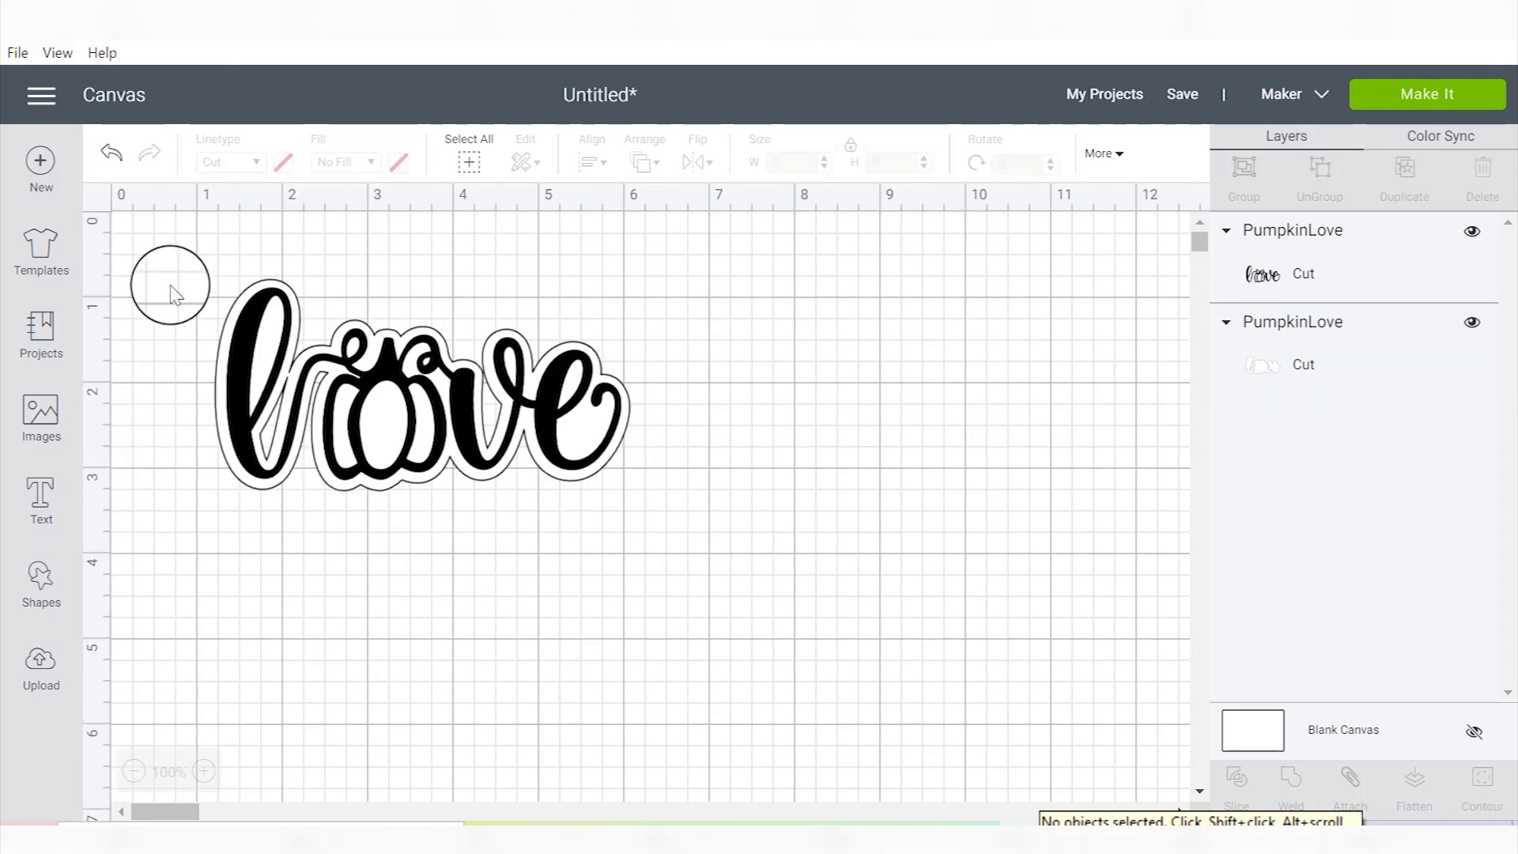
left_click_drag(170, 292, 838, 624)
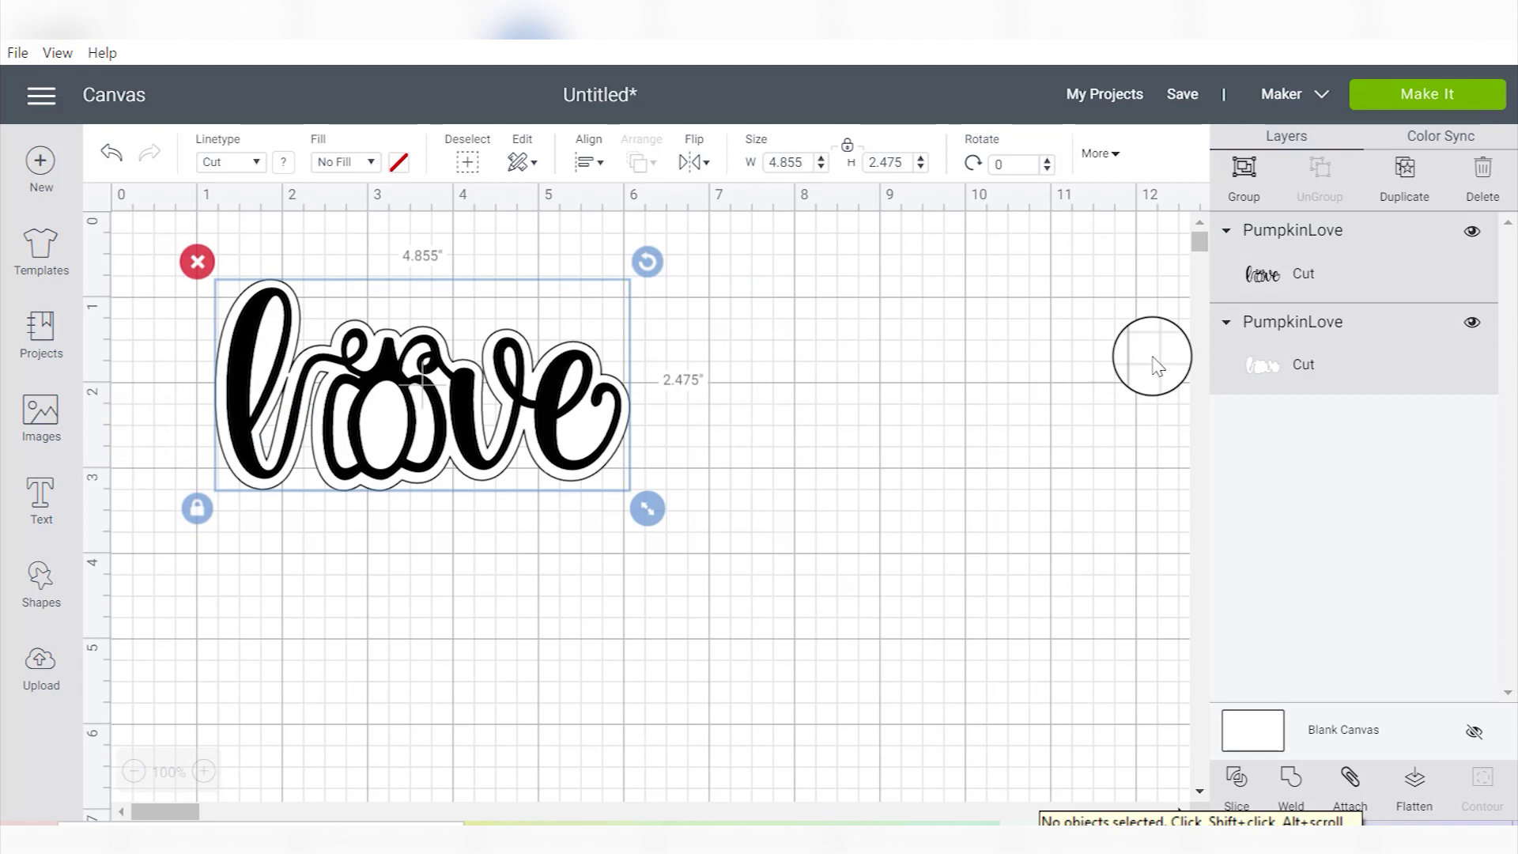
Duplicate the love sticker, move the copy right, and make its backing orange.
left_click(1399, 182)
left_click_drag(695, 466, 1051, 414)
left_click(926, 620)
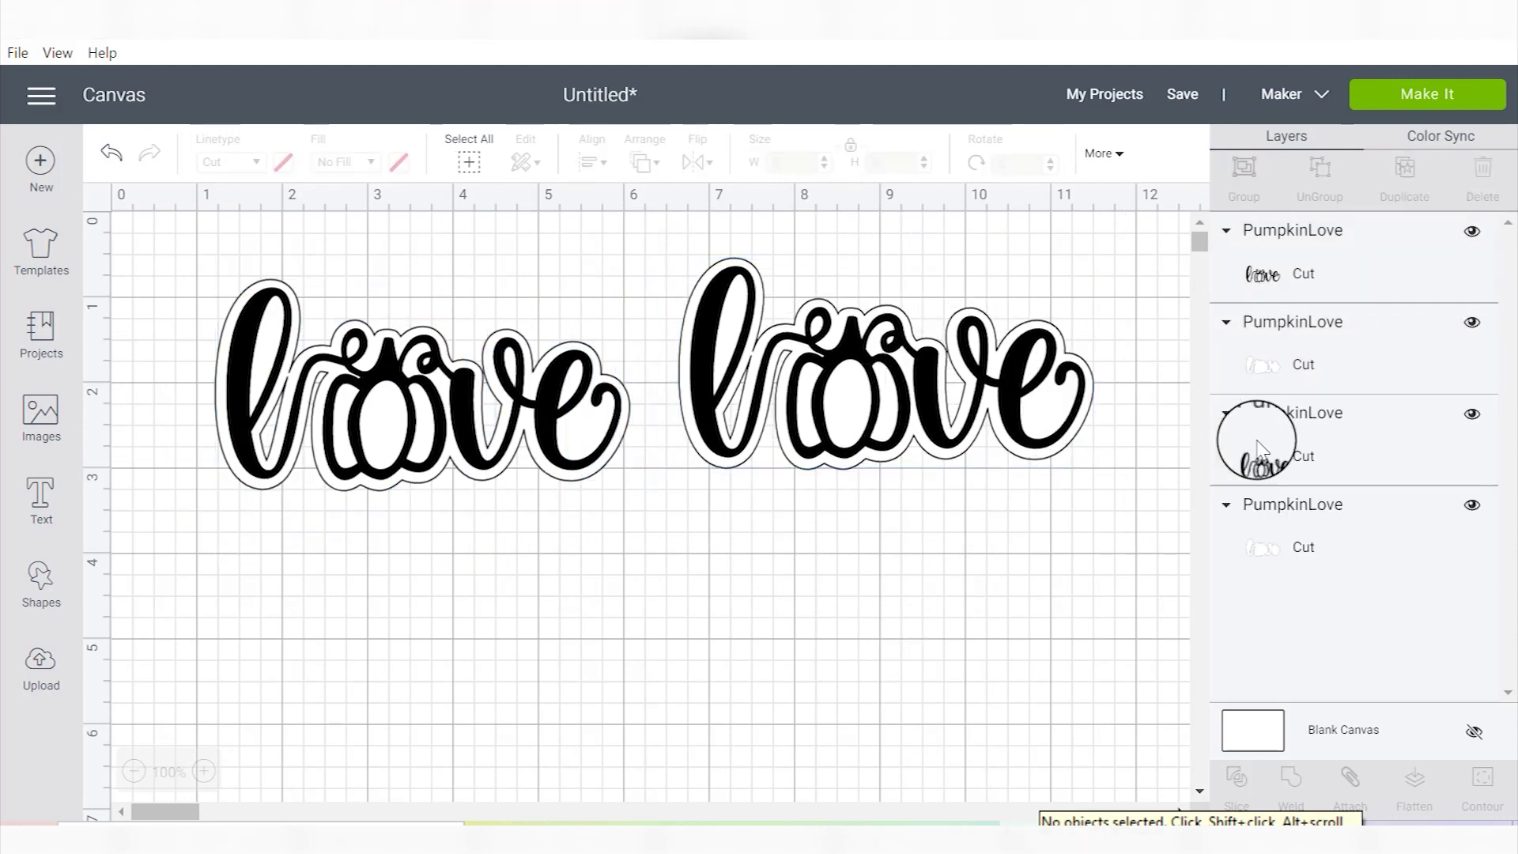
left_click(1270, 356)
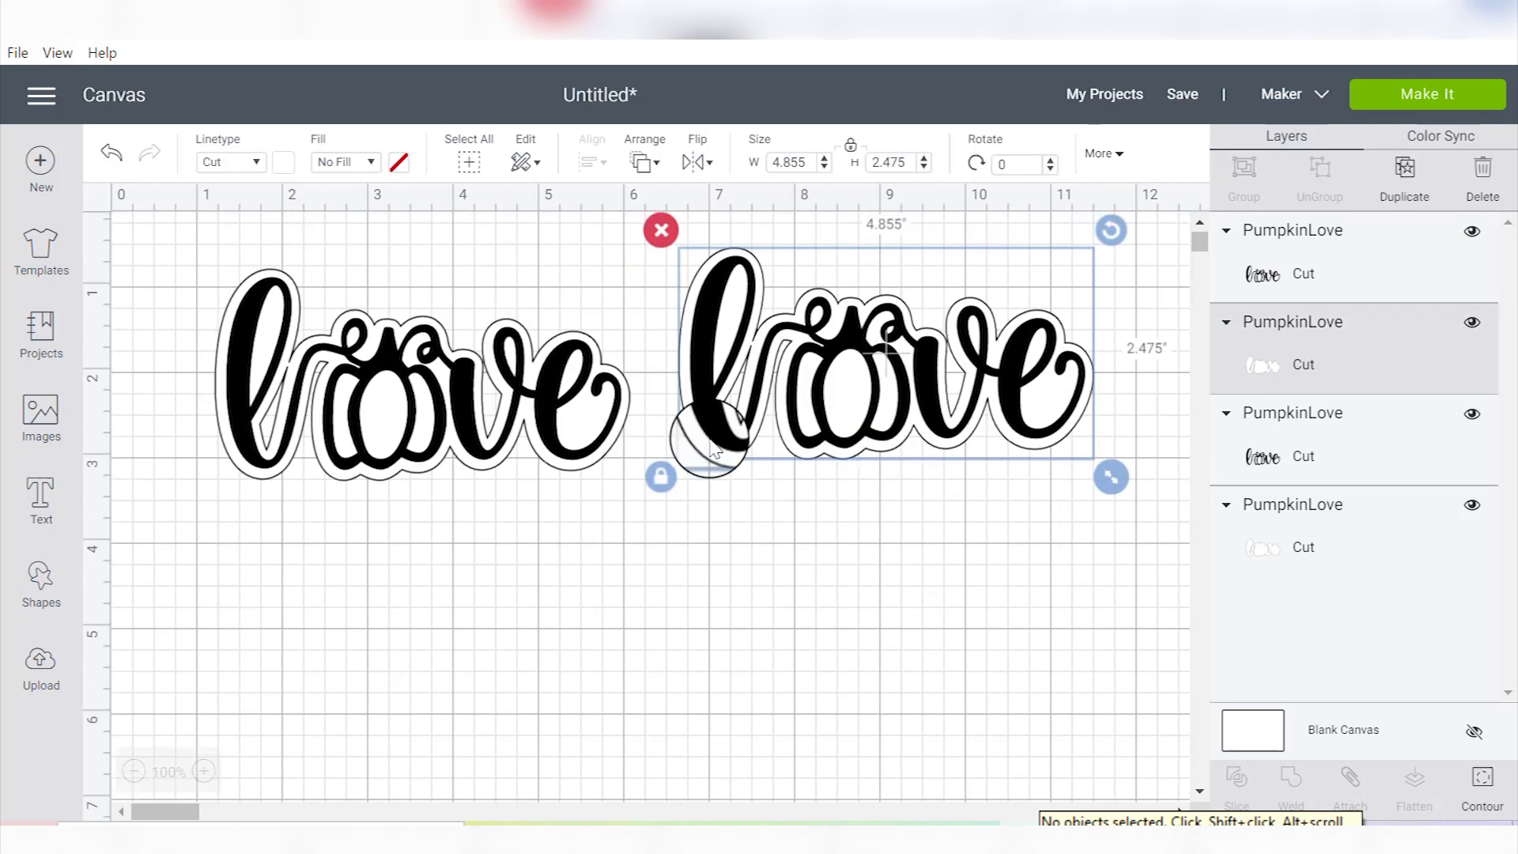
left_click(283, 162)
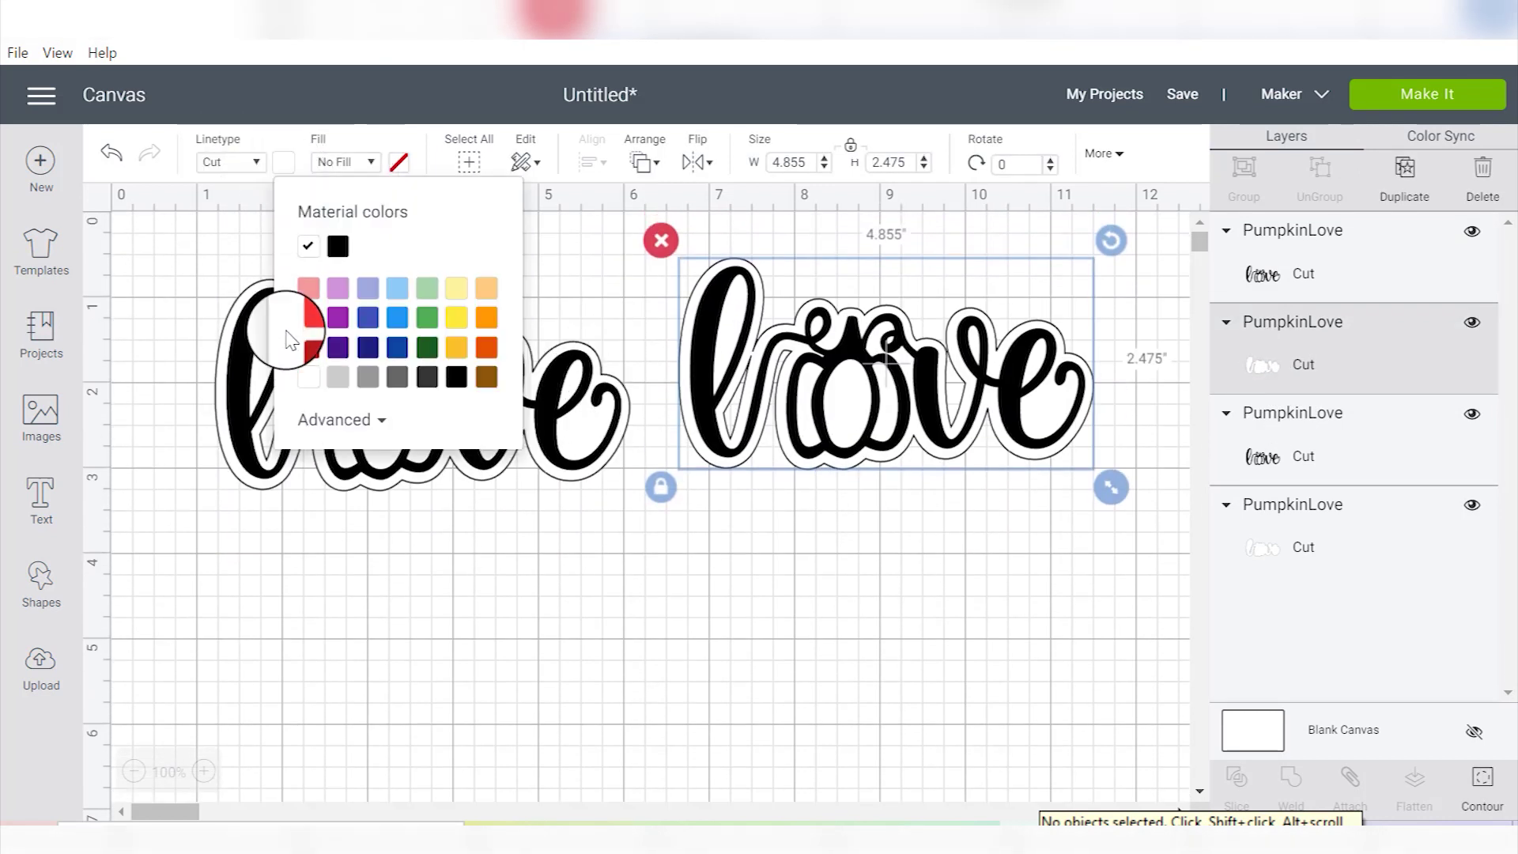
left_click(484, 318)
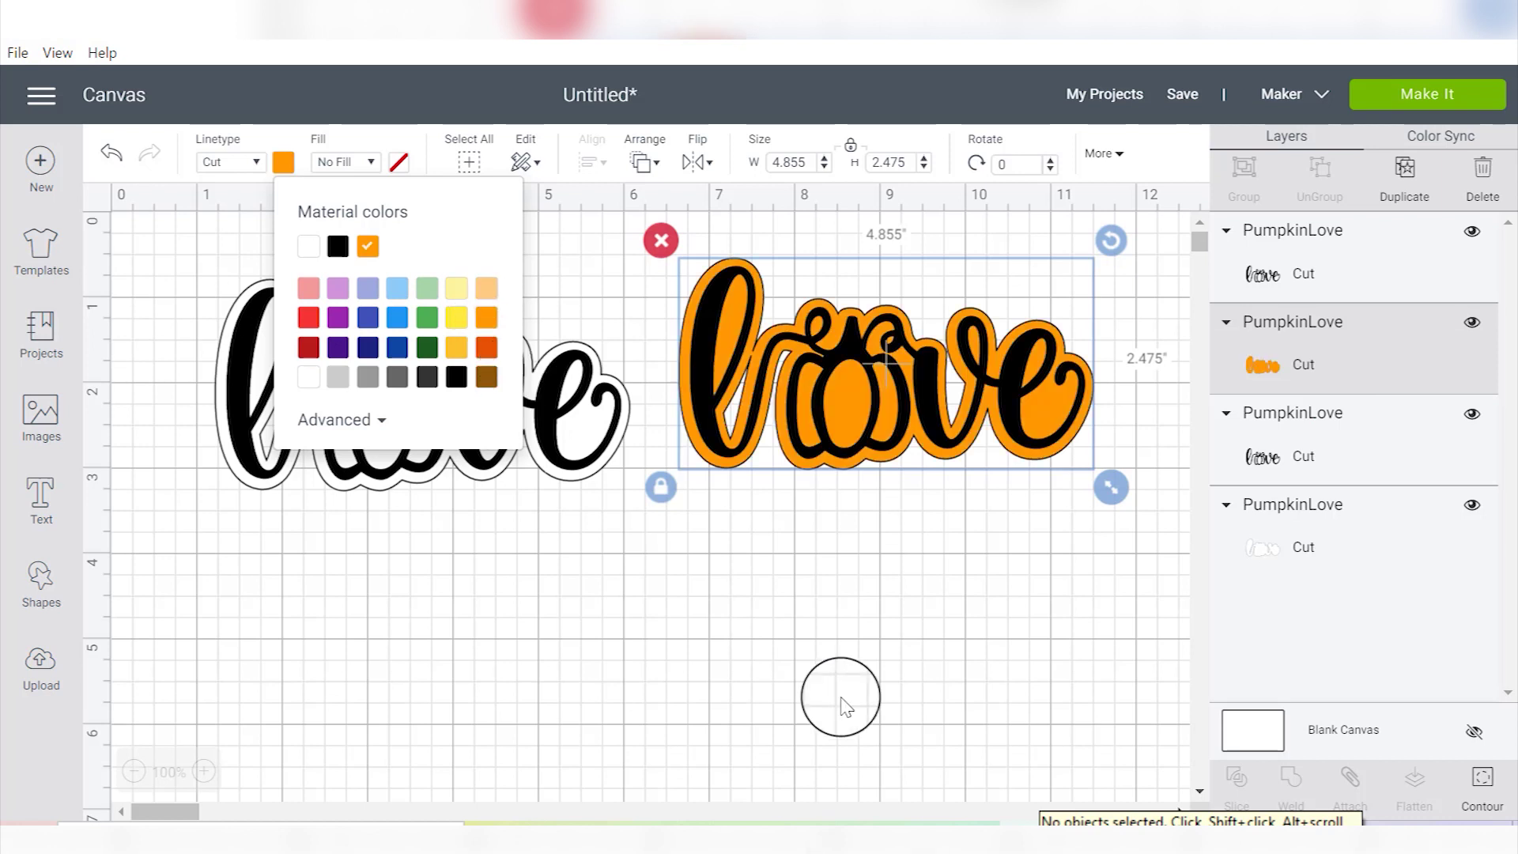
left_click(840, 695)
Duplicate the orange sticker to the lower left and make its backing red.
left_click_drag(670, 276, 1177, 535)
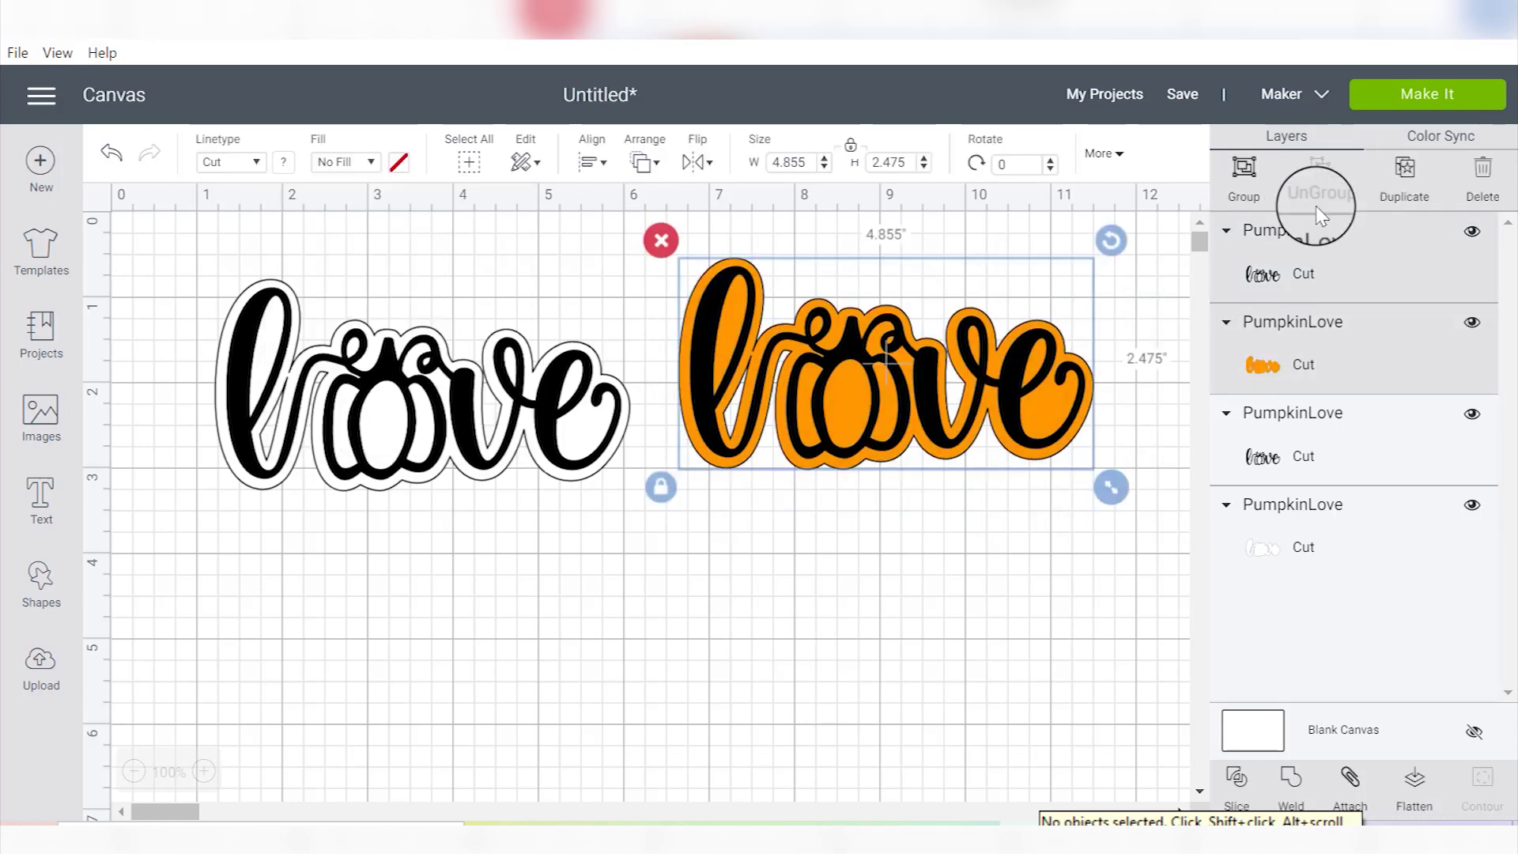
left_click(1404, 170)
left_click_drag(1041, 509, 480, 733)
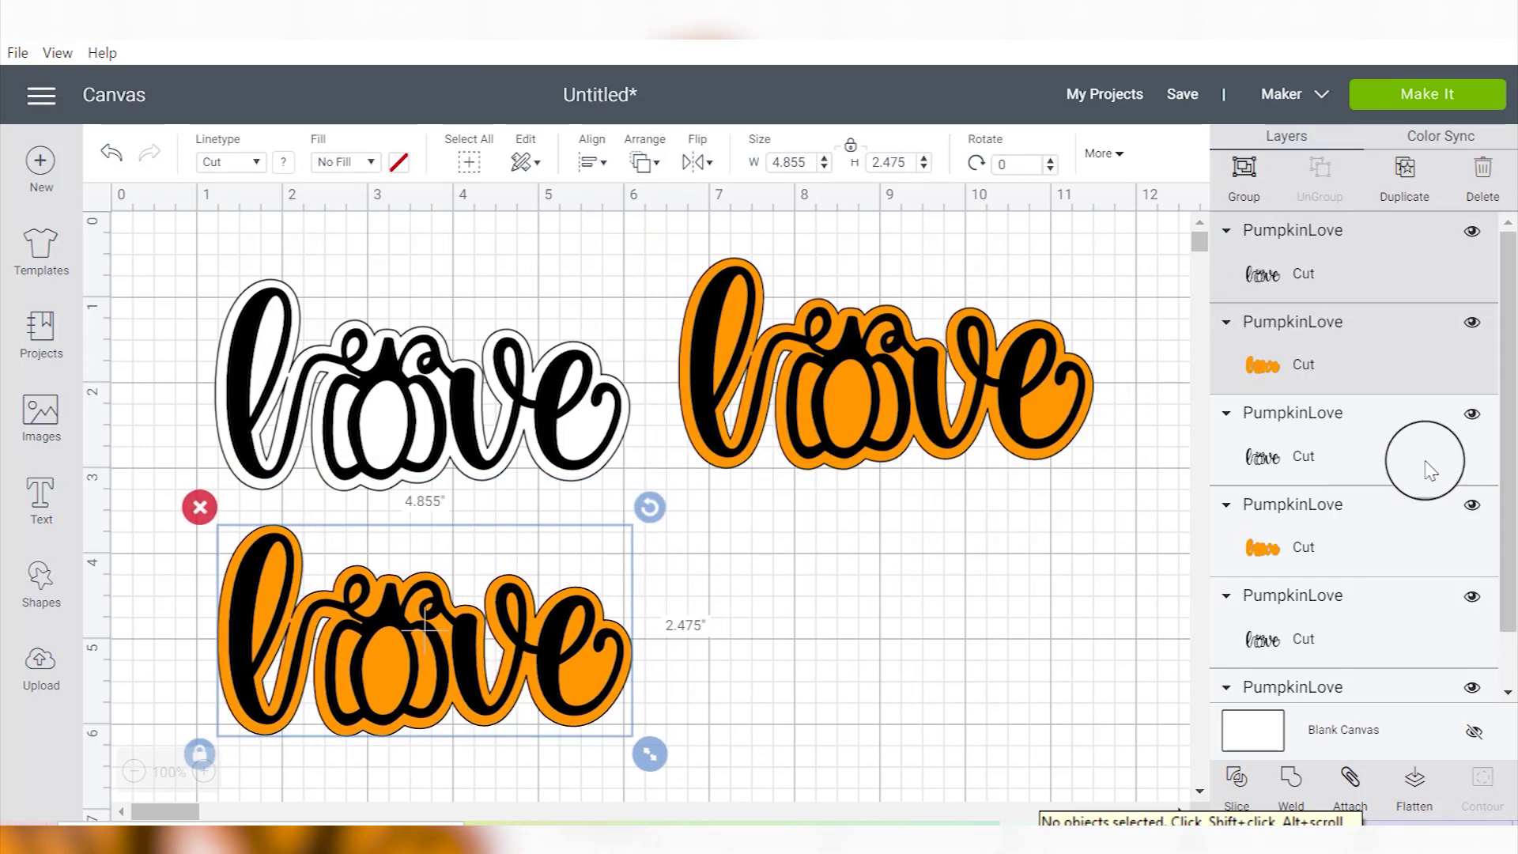
left_click(1344, 383)
scroll(1044, 464, "down", 10)
left_click(283, 161)
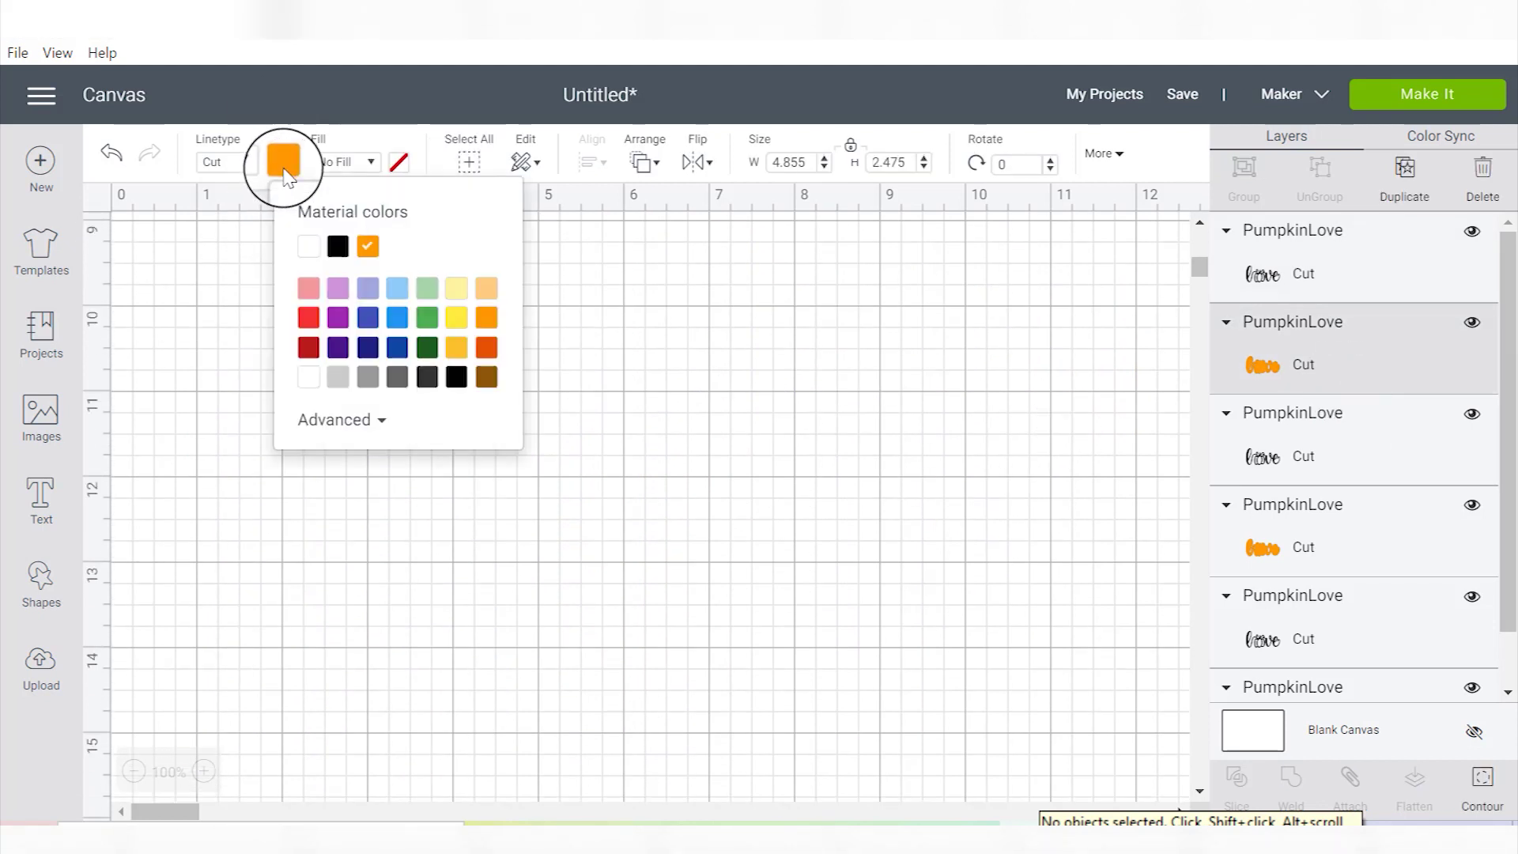
left_click(308, 347)
left_click(585, 425)
scroll(758, 531, "up", 10)
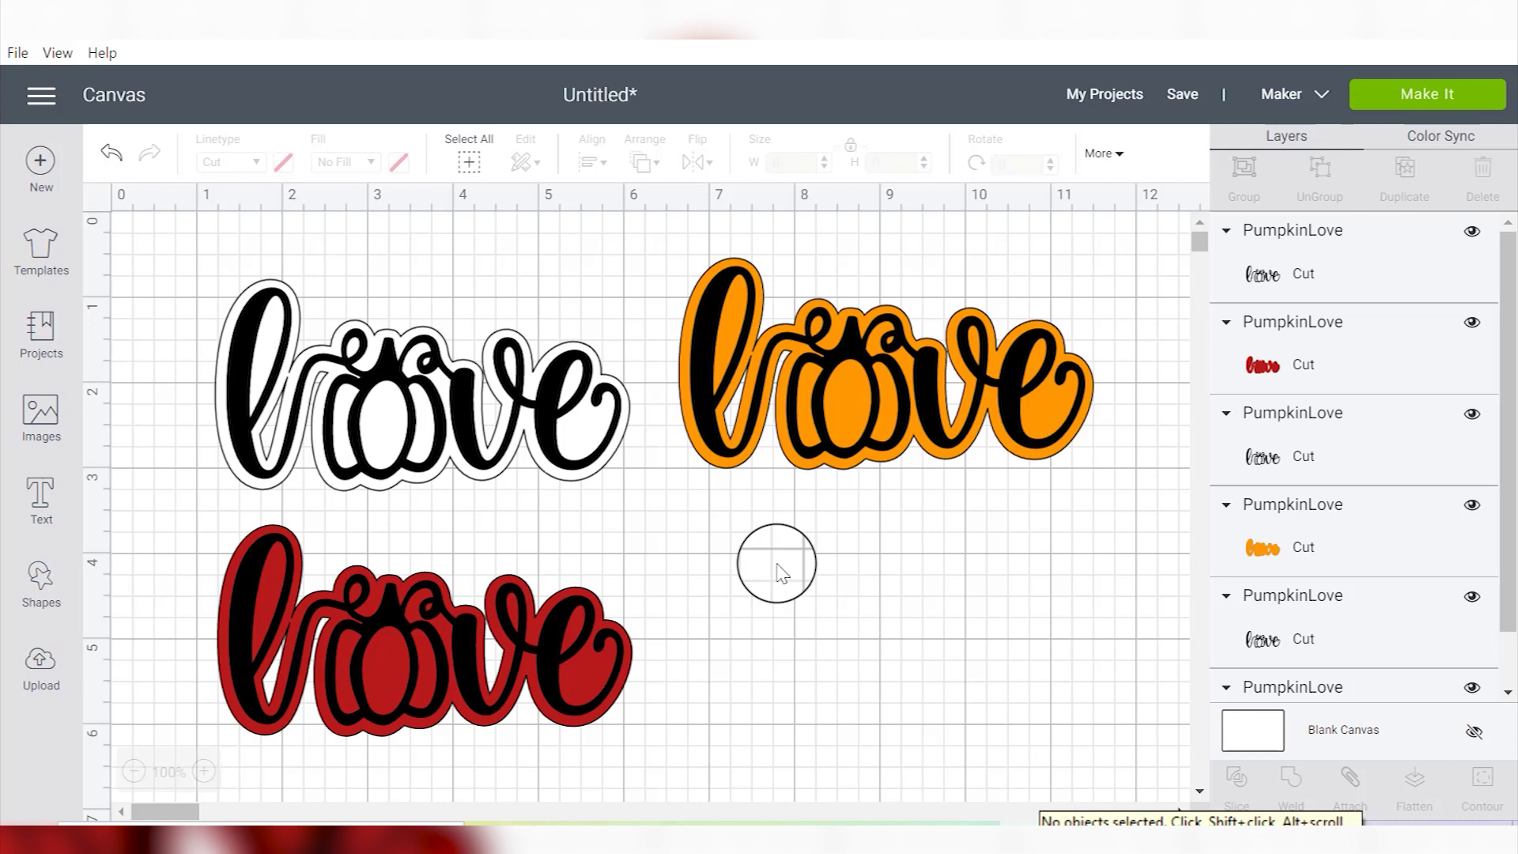
Select the whole orange love sticker and flatten it into one printable layer.
left_click(931, 417)
left_click(1087, 370)
left_click(696, 265)
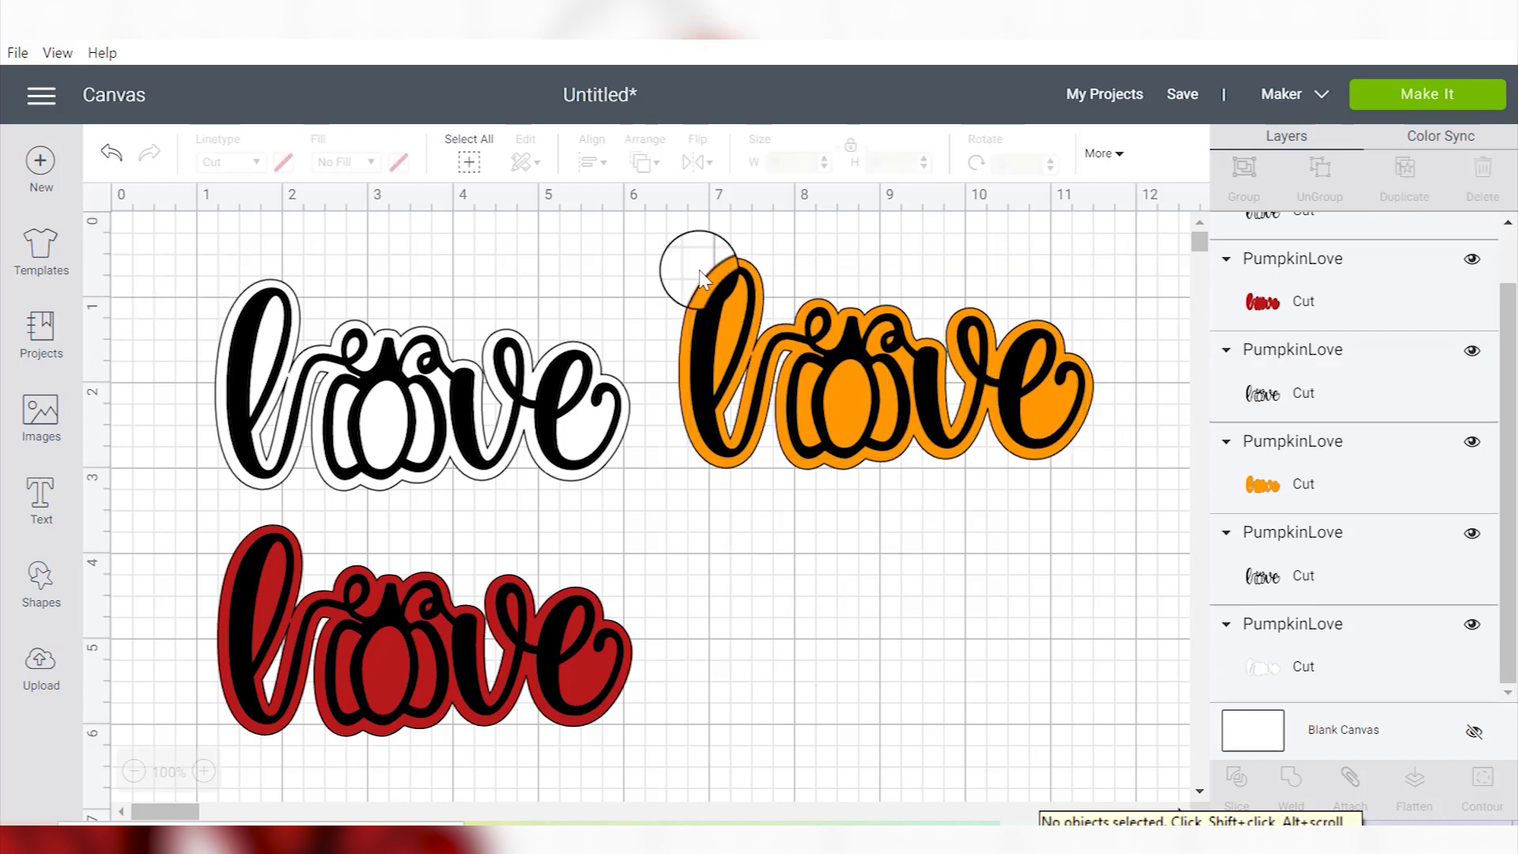
left_click_drag(686, 246, 1106, 474)
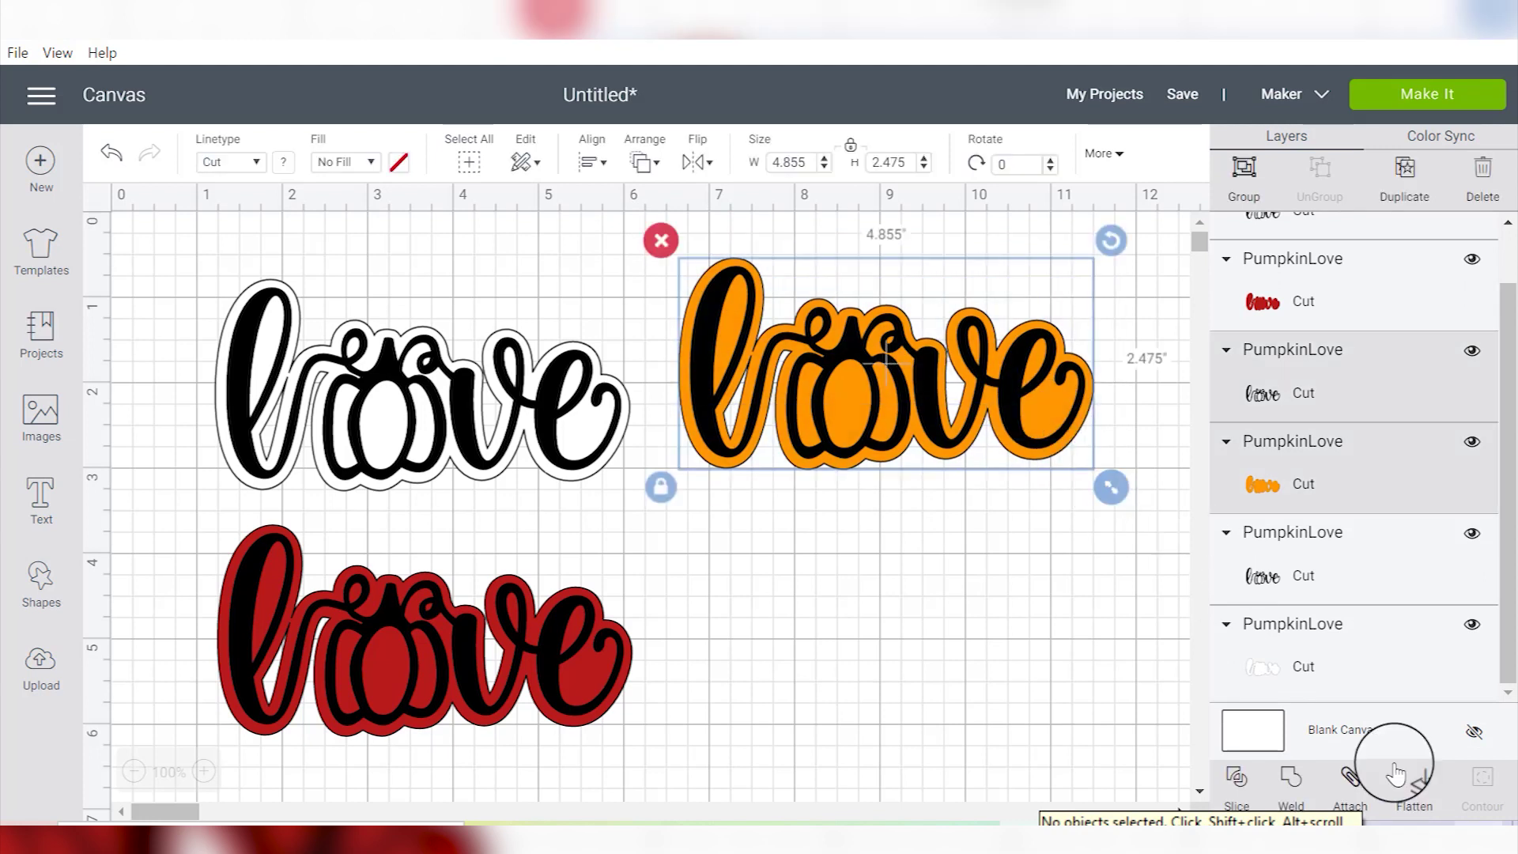
left_click(1415, 783)
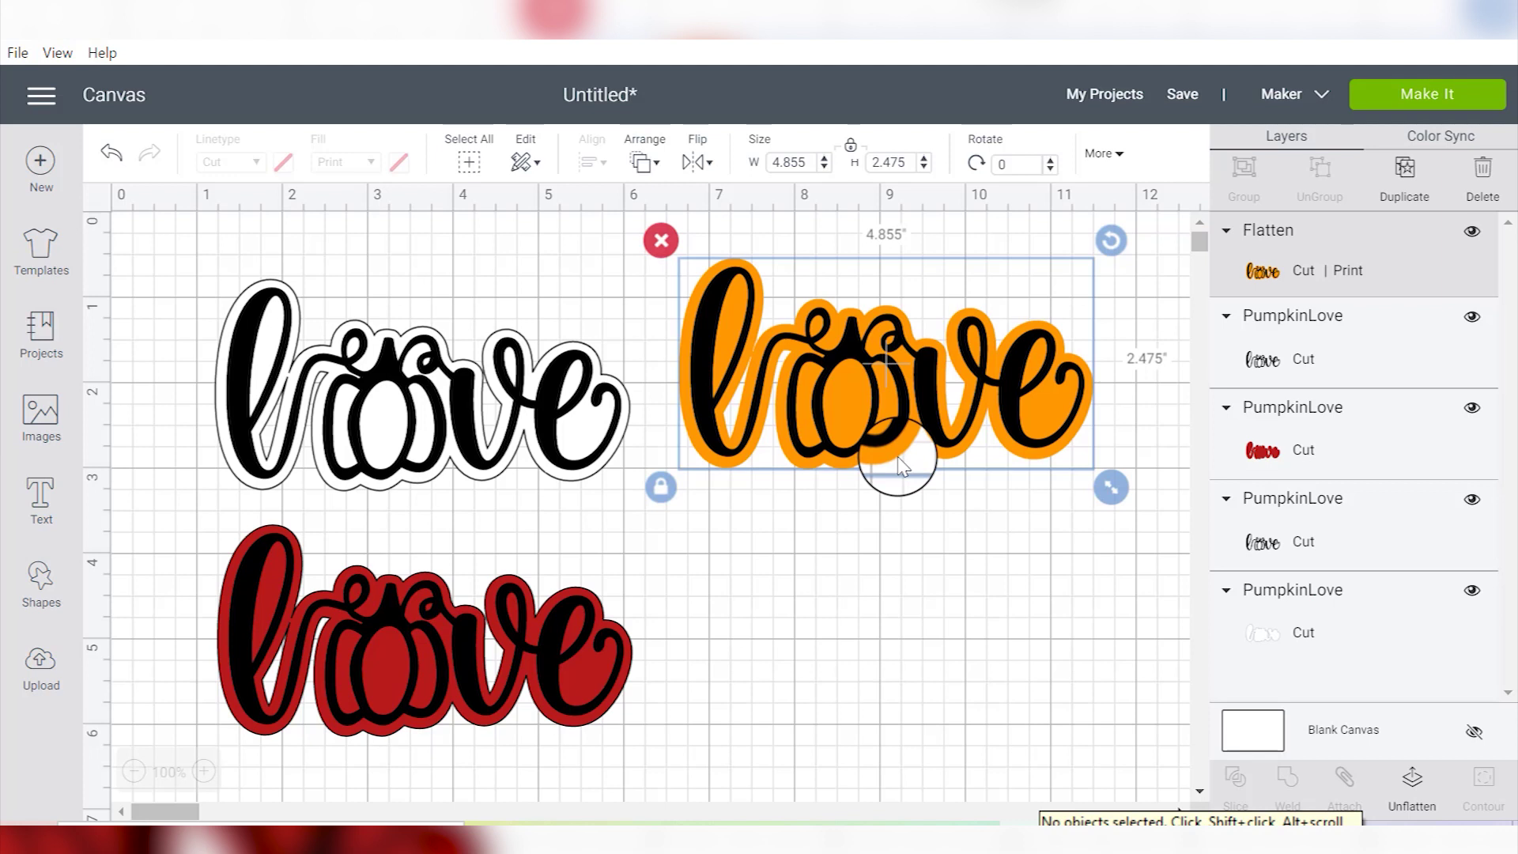
Flatten the red and white love stickers into single printable layers.
left_click_drag(164, 559, 791, 769)
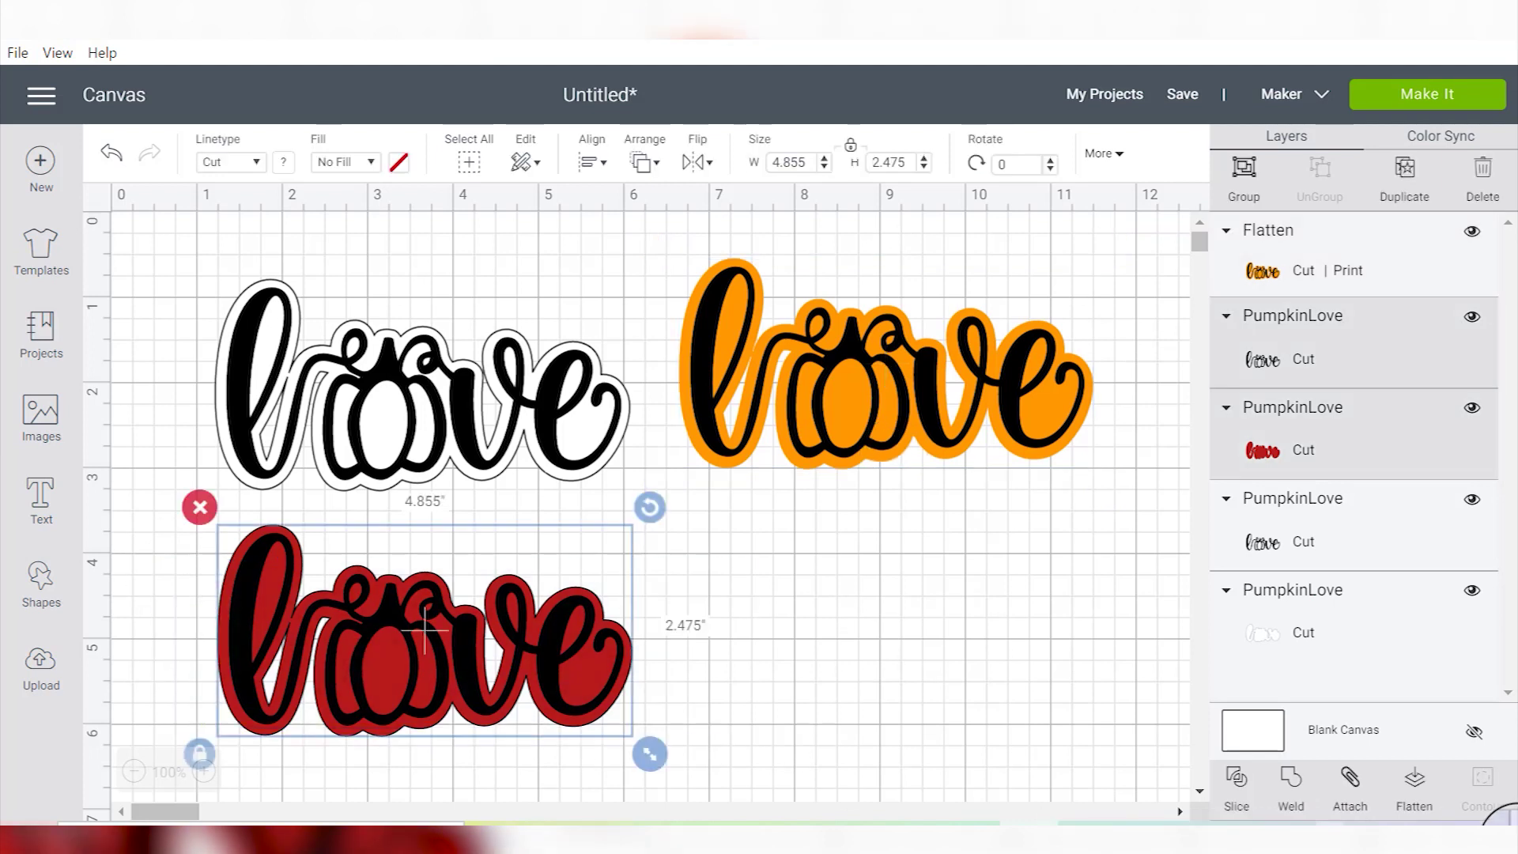
left_click(1415, 782)
left_click_drag(163, 272, 644, 517)
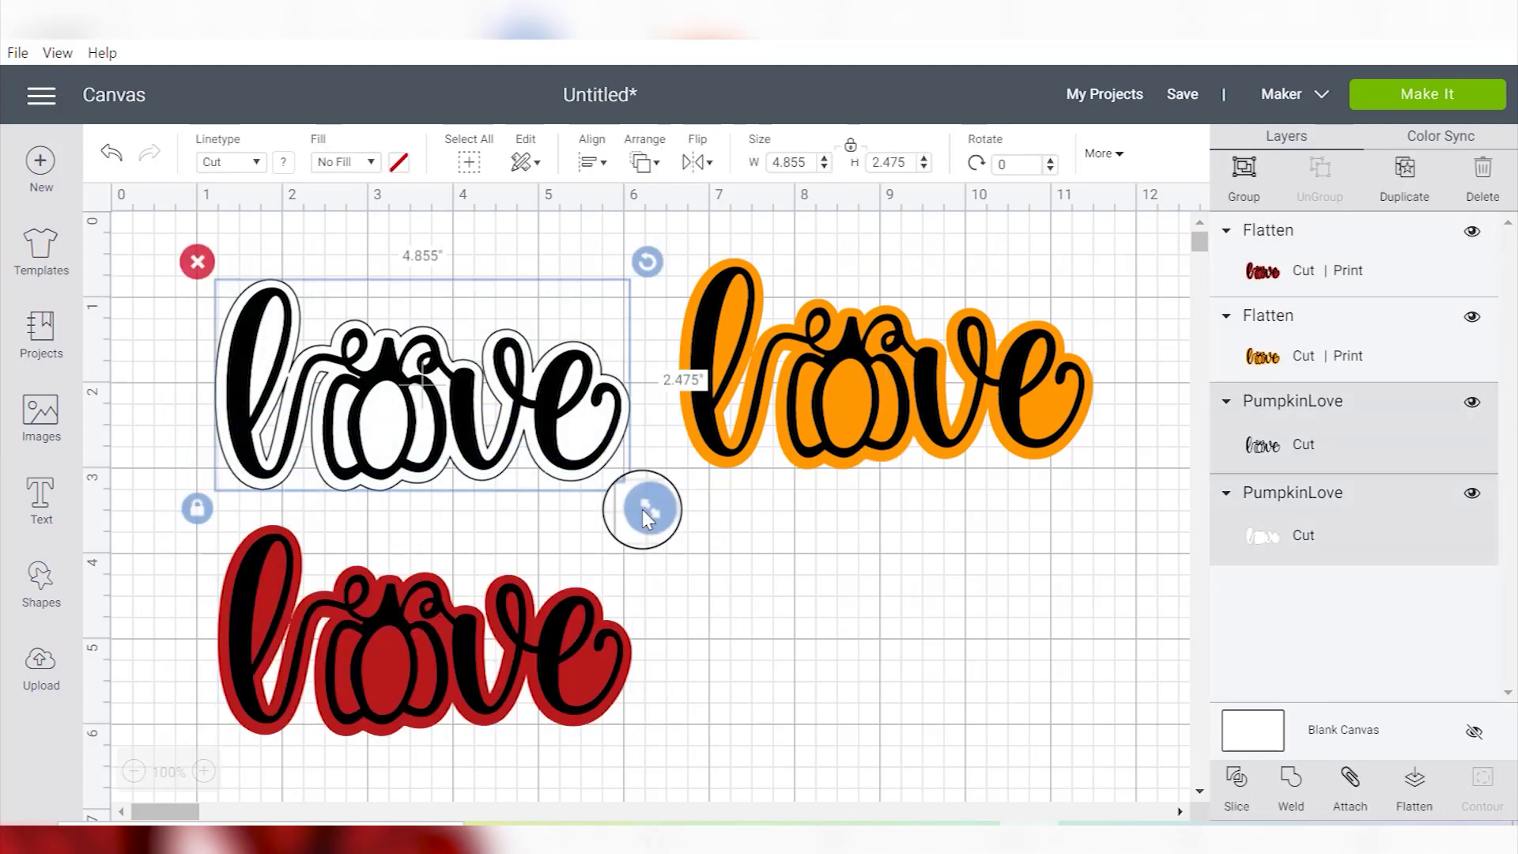
left_click(1420, 768)
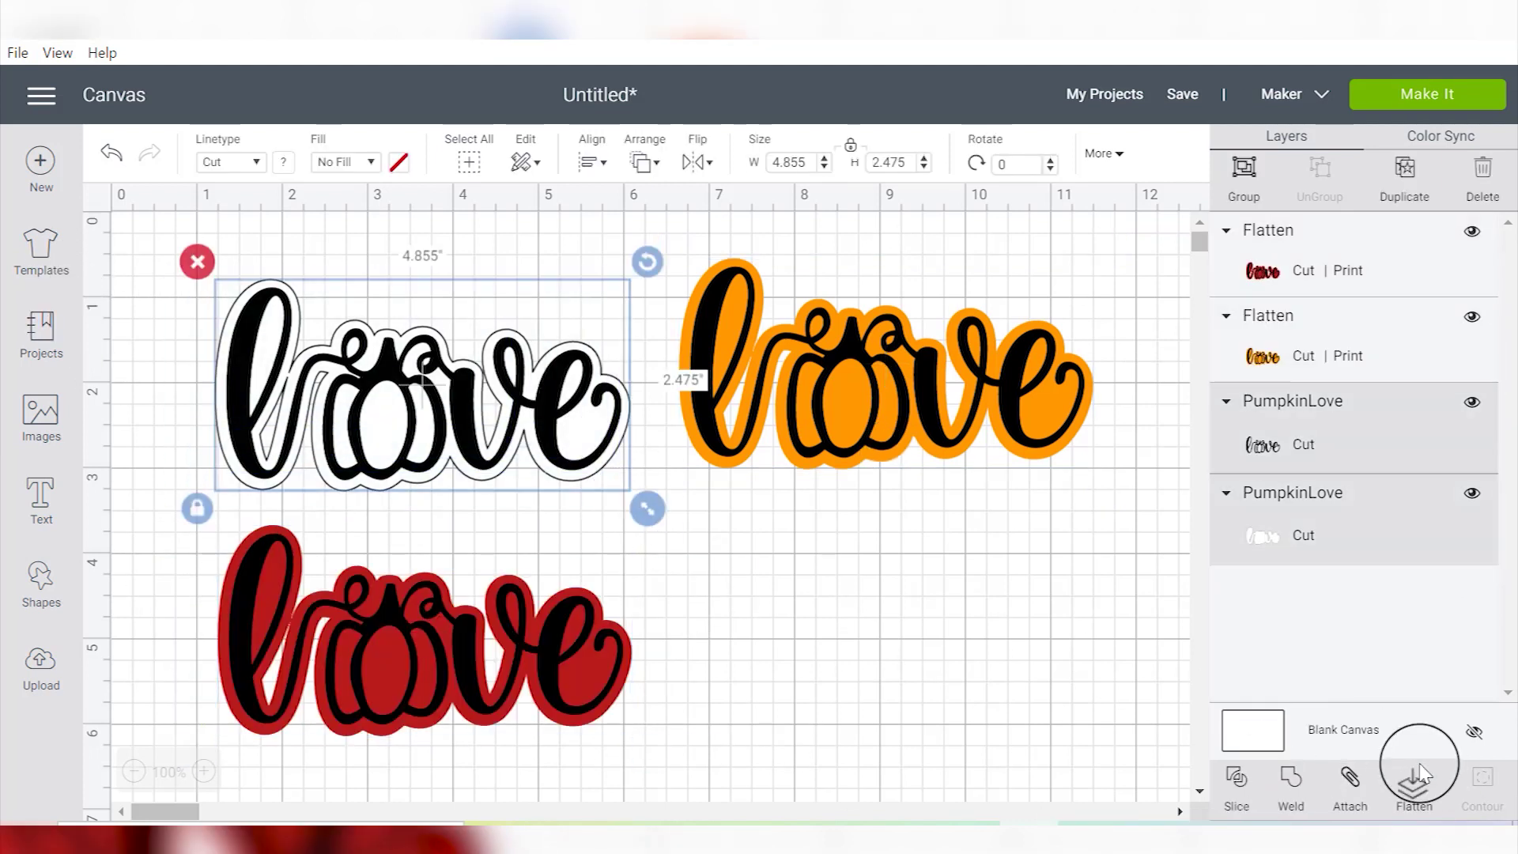
left_click(898, 588)
Resize the white sticker to 2 in wide and the orange sticker to 3 in wide.
left_click(877, 436)
left_click(531, 431)
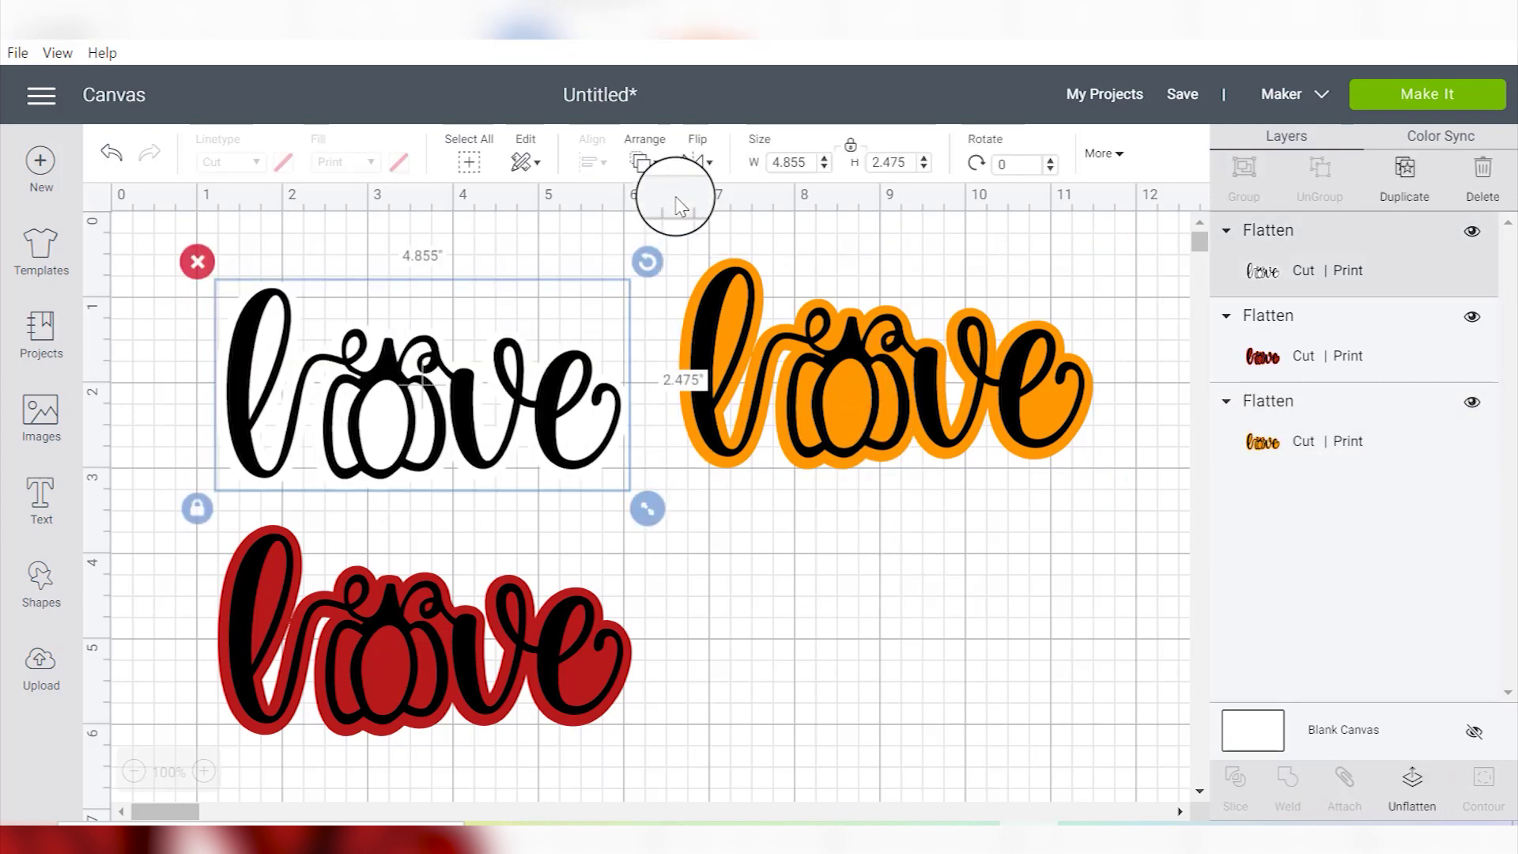
type("2")
key("Return")
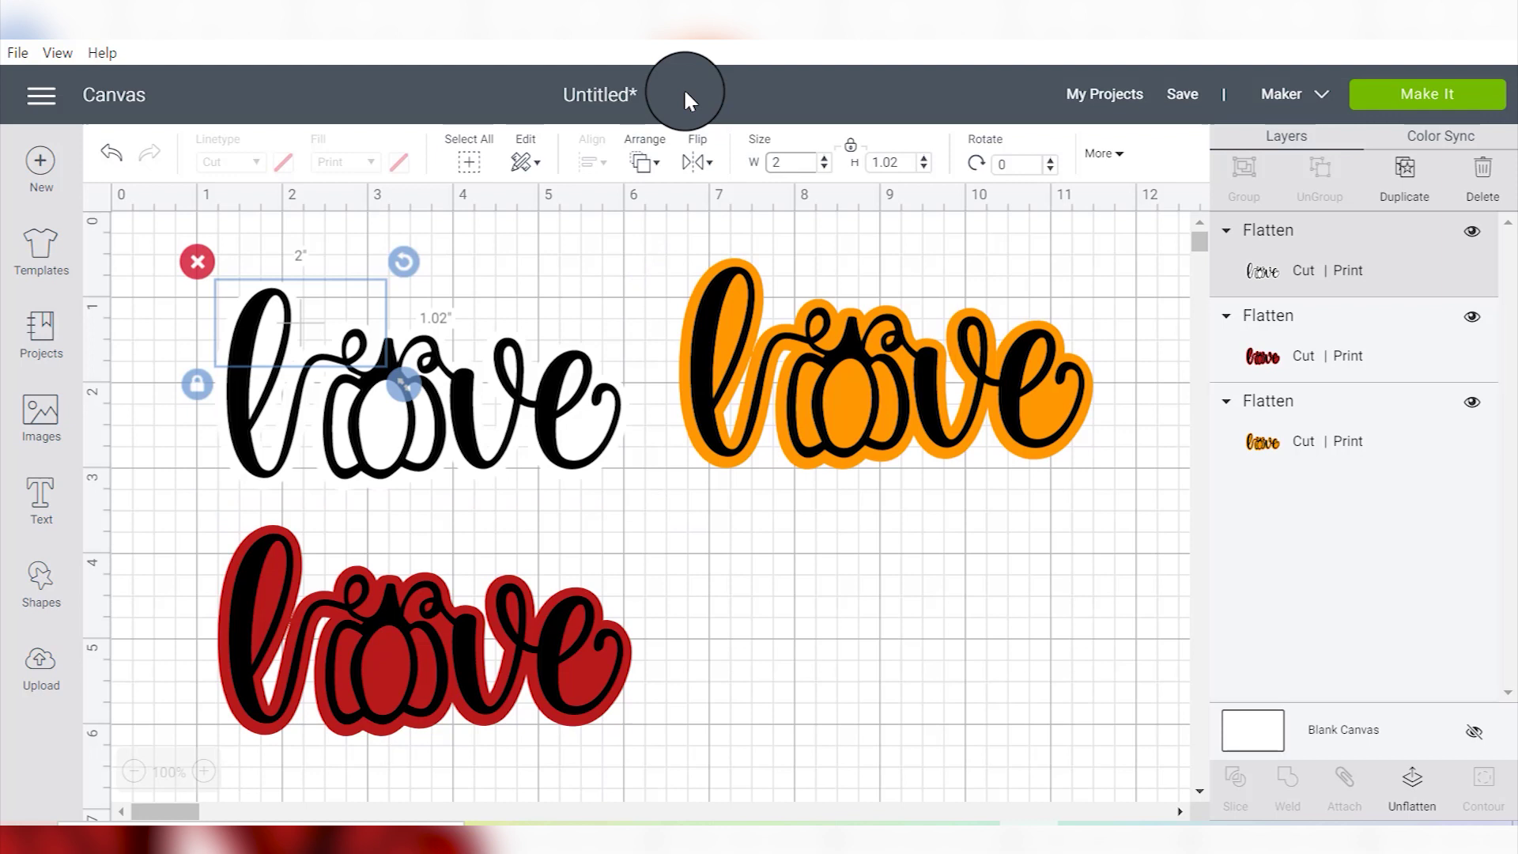
left_click(928, 339)
double_click(788, 162)
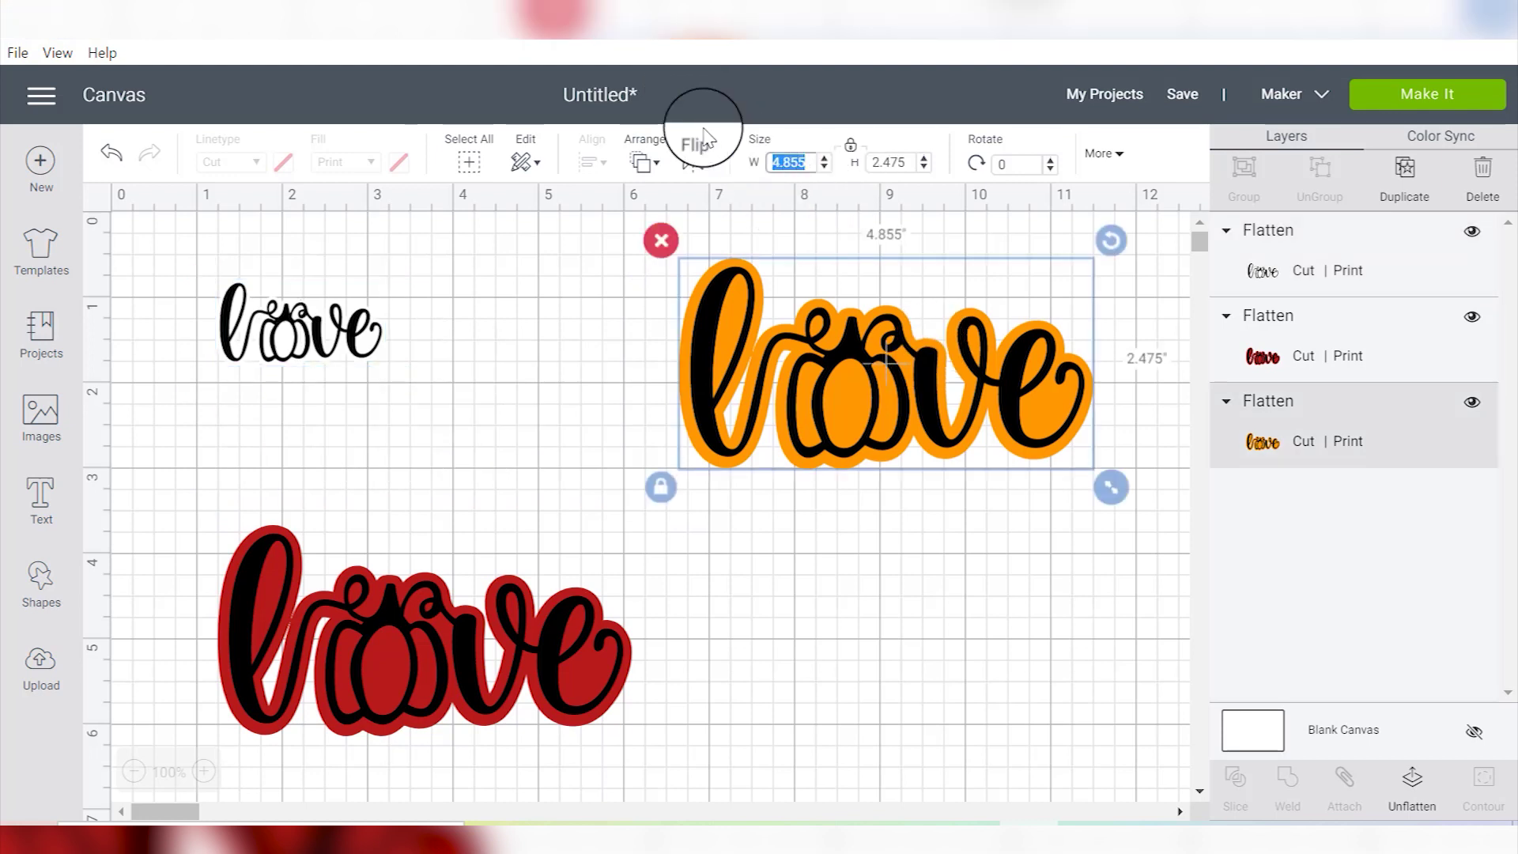
type("3")
key("Return")
Add a roughly 2-inch orange copy beside the white sticker and move the red sticker up.
left_click(1404, 167)
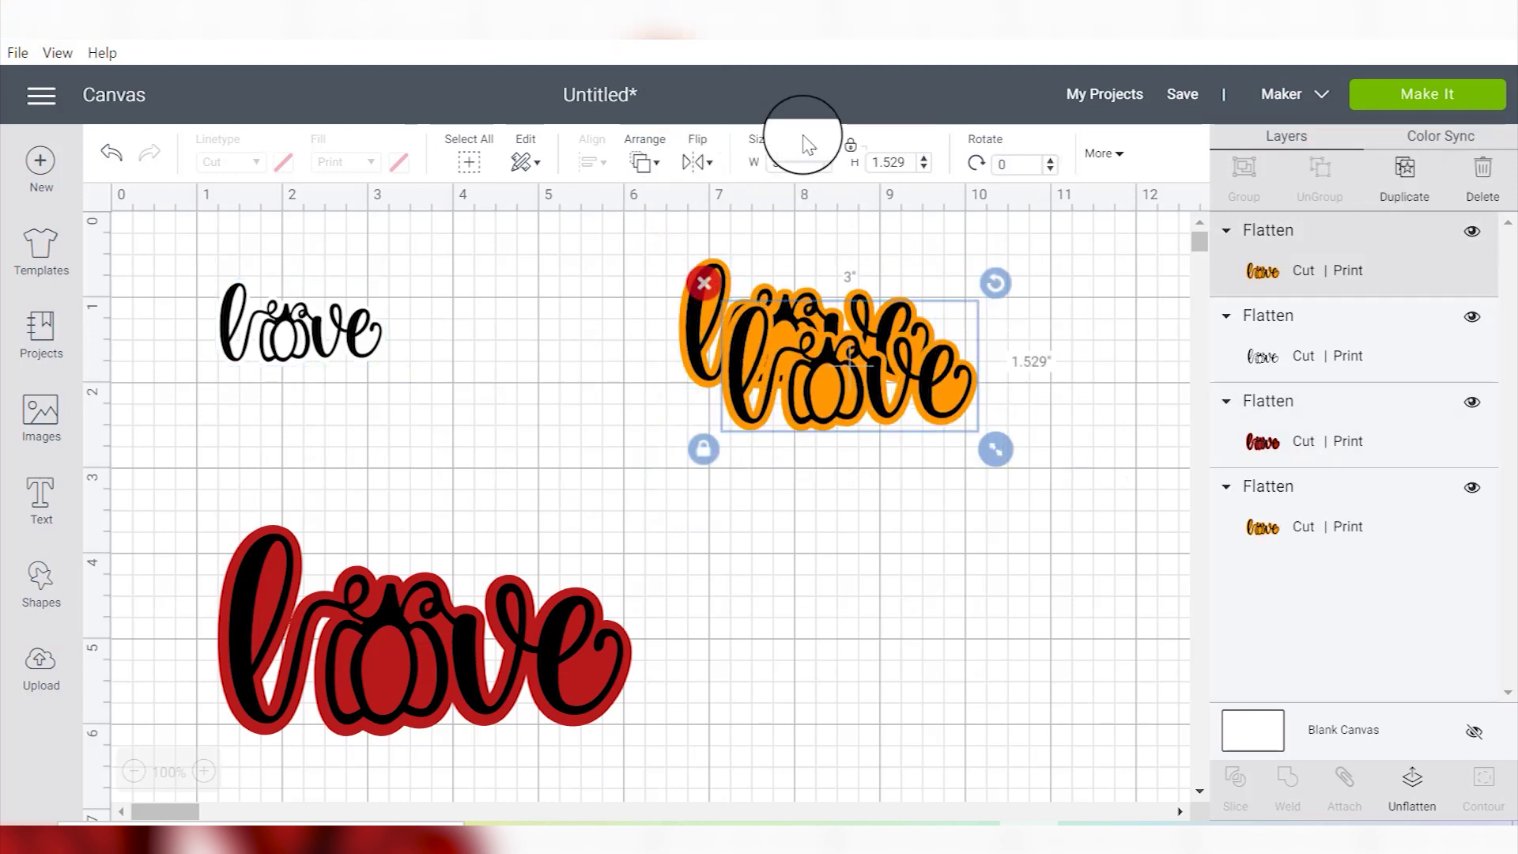
left_click_drag(995, 449, 910, 405)
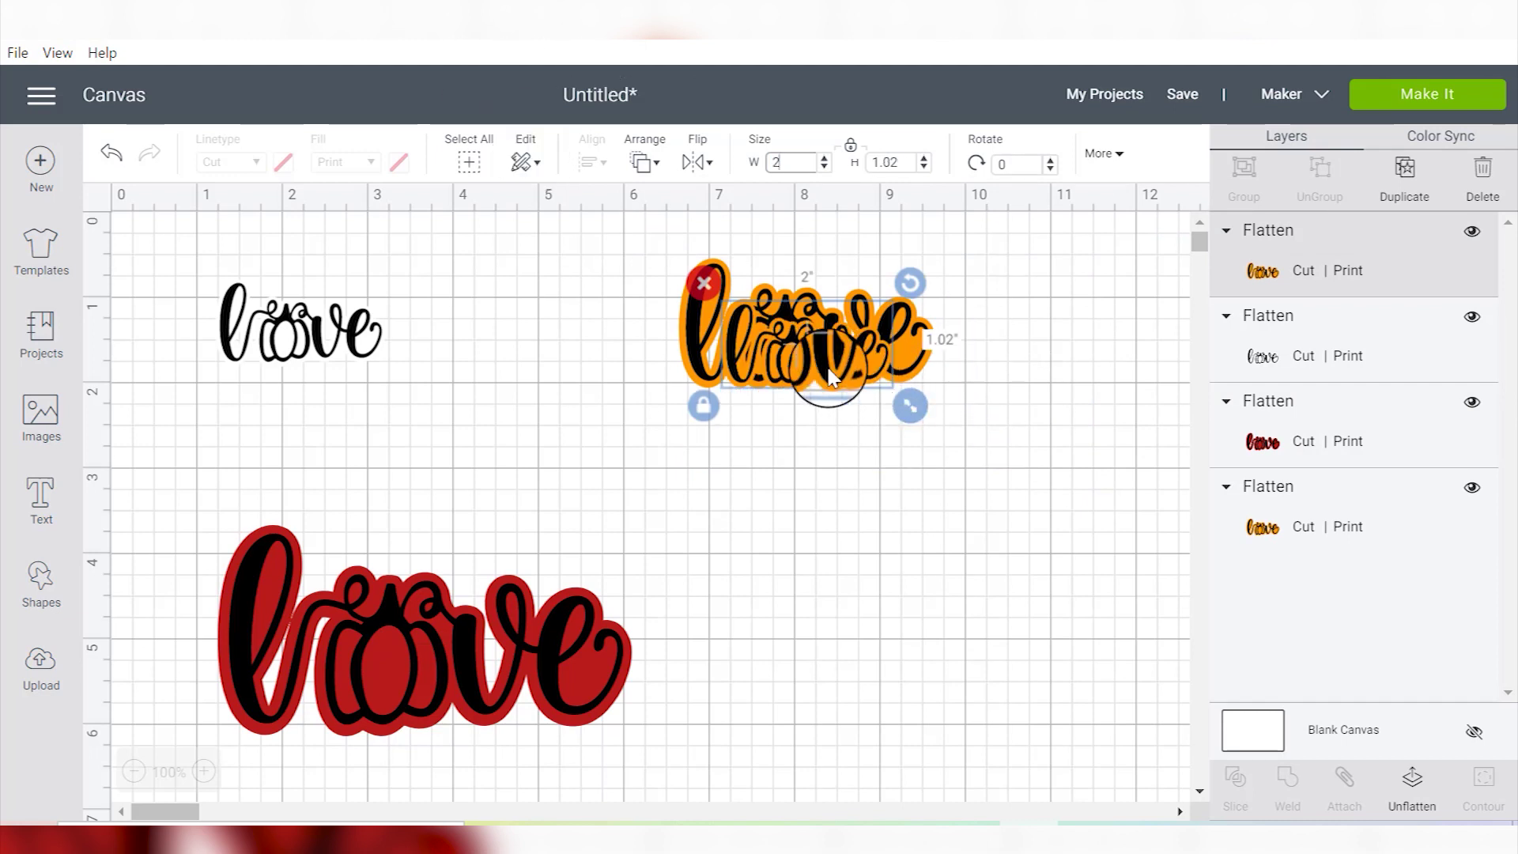
left_click_drag(807, 344, 524, 289)
left_click_drag(385, 617, 380, 514)
Set the red love to 1.5 in wide and add a 2-inch red copy.
double_click(789, 162)
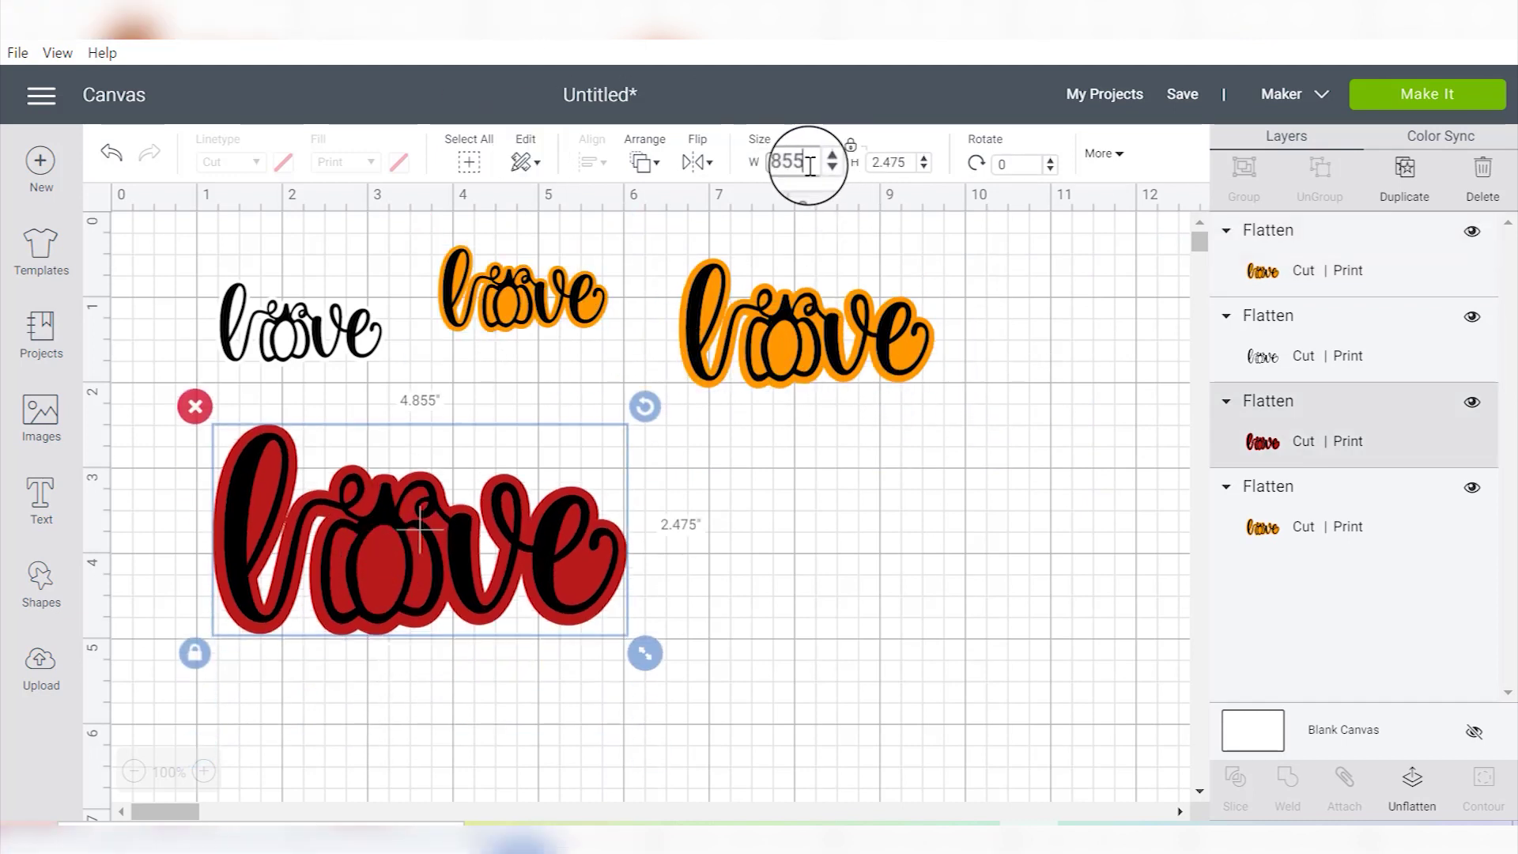
type("1.5")
key("Return")
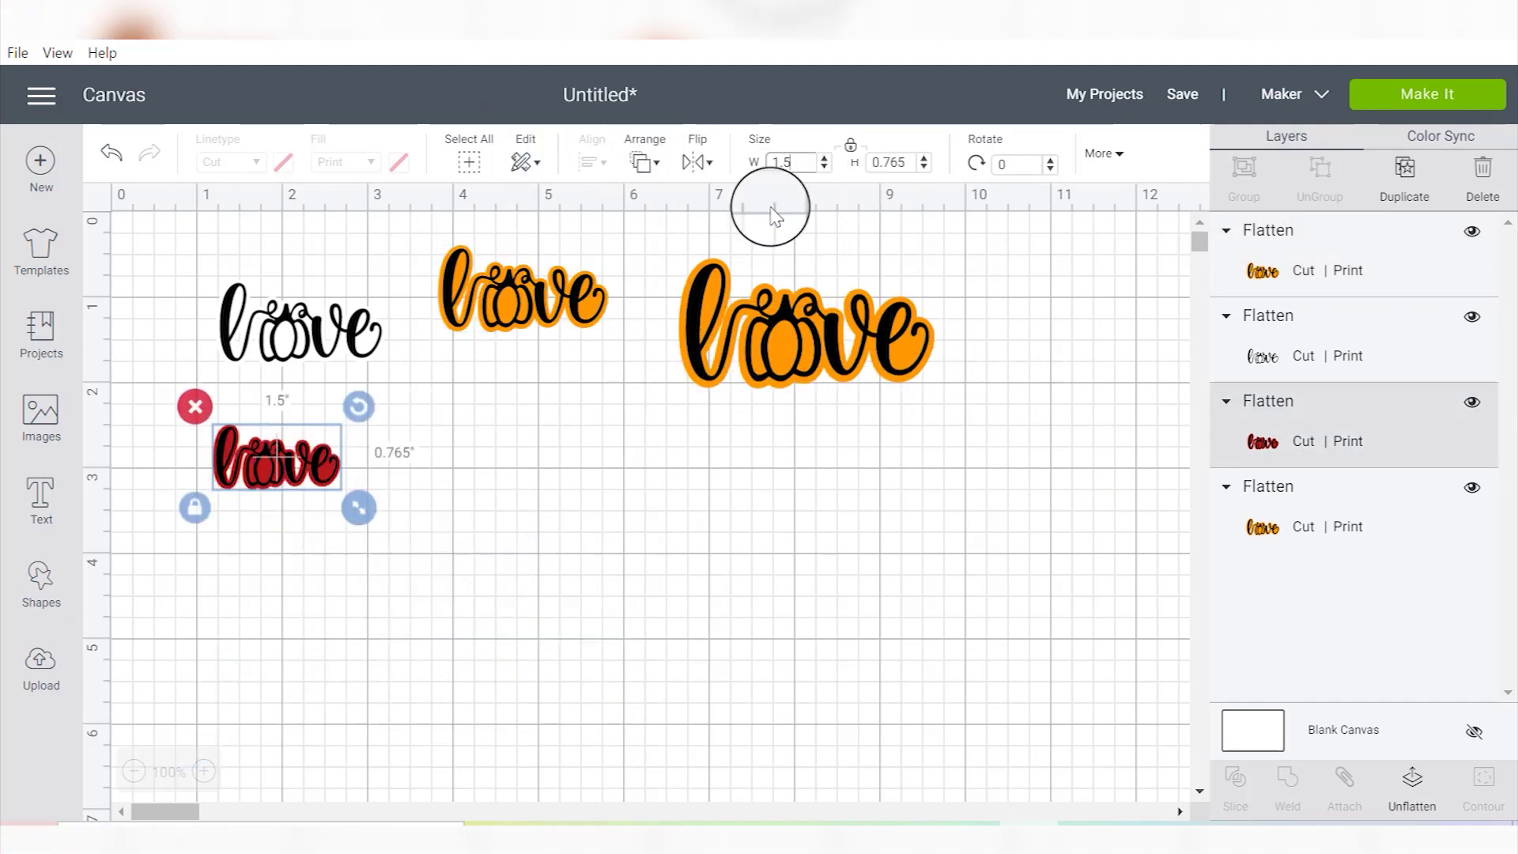
left_click(1403, 167)
double_click(805, 163)
type(".5")
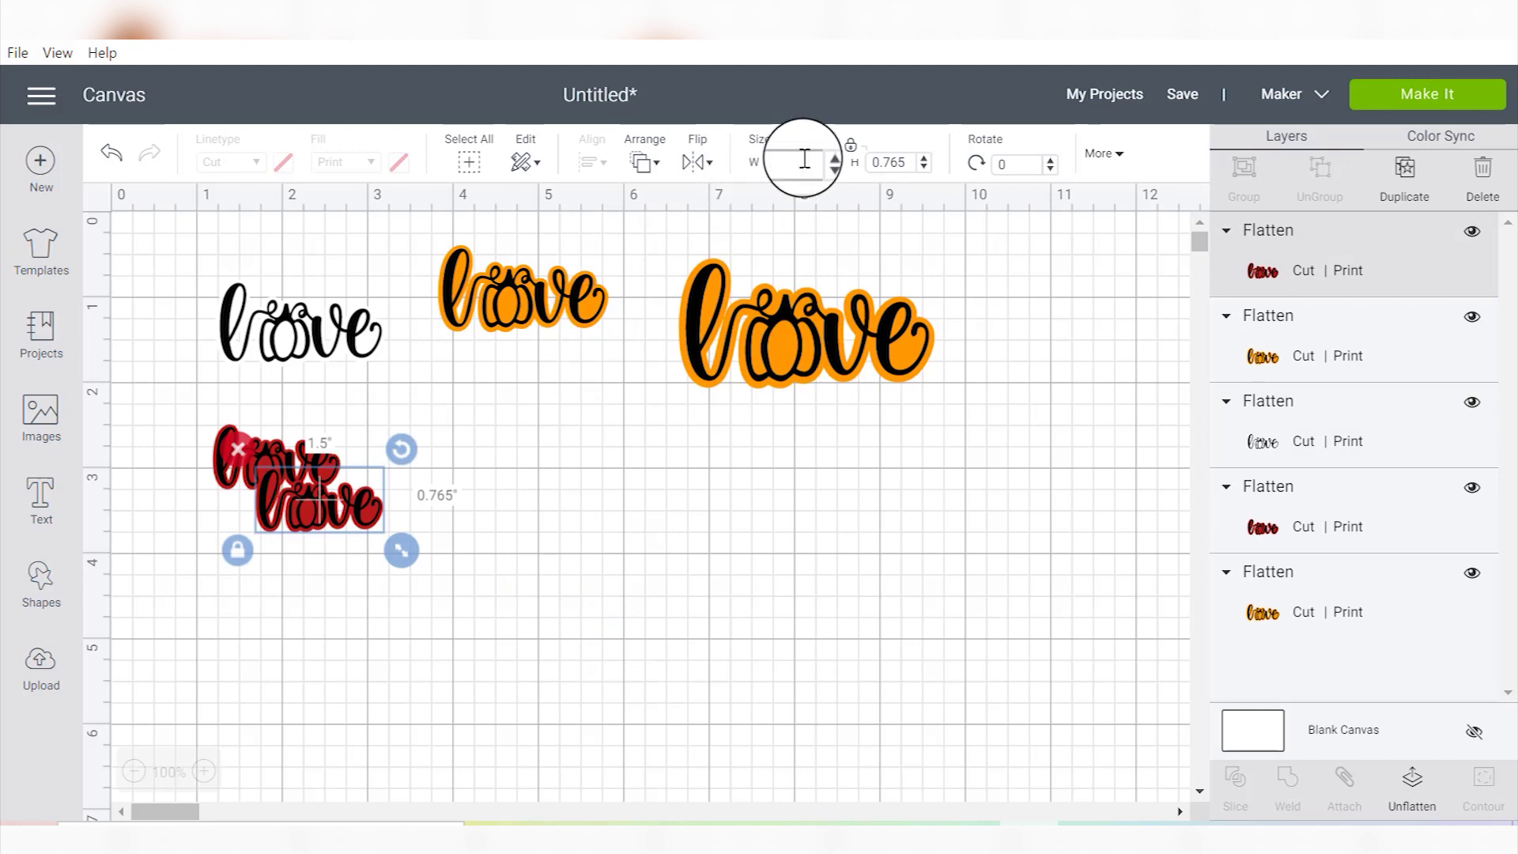
key("Return")
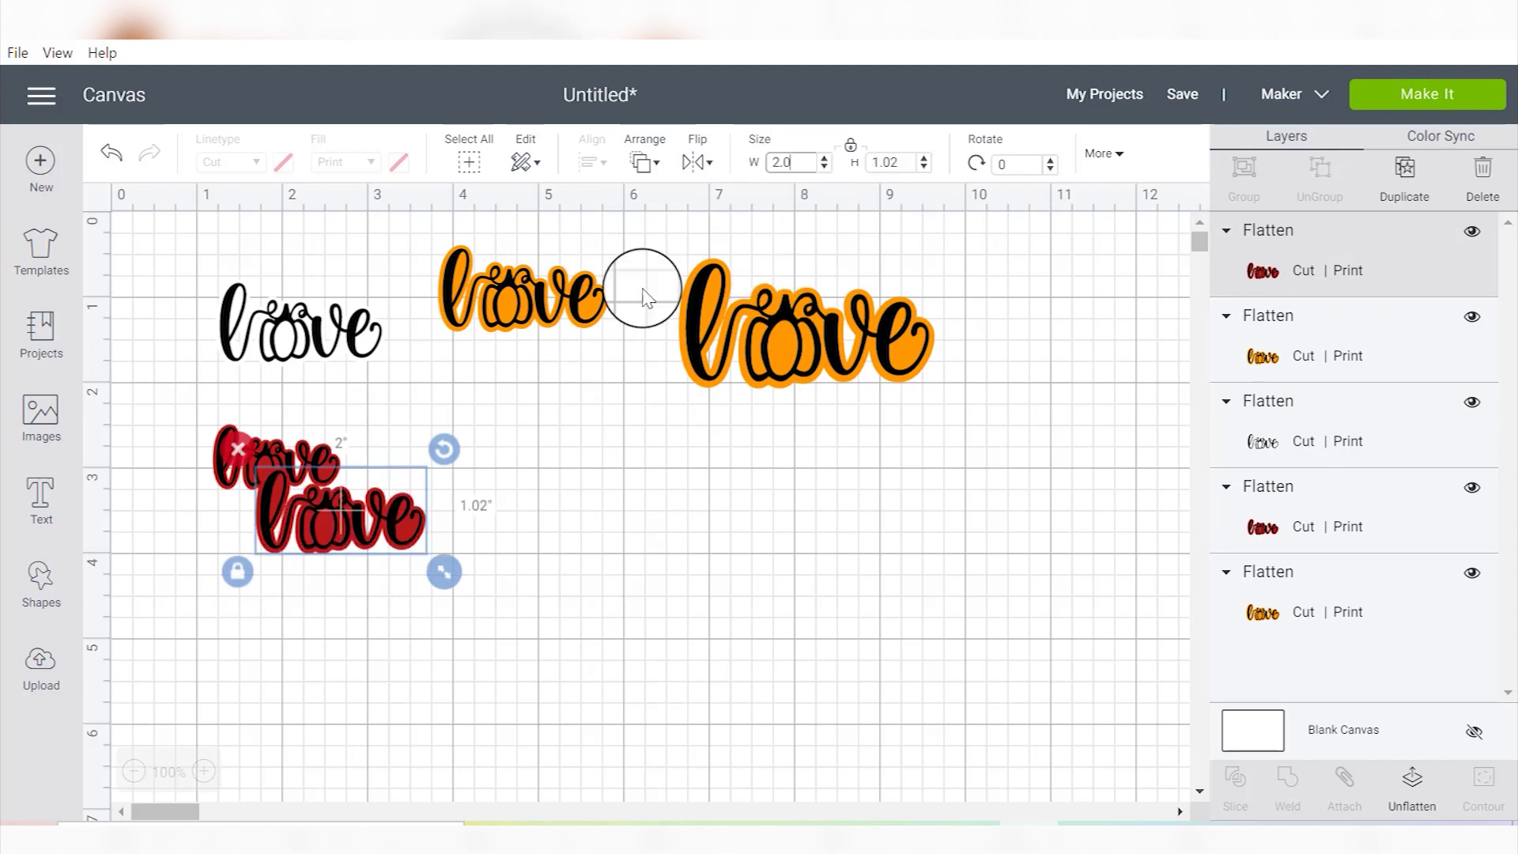
left_click(737, 535)
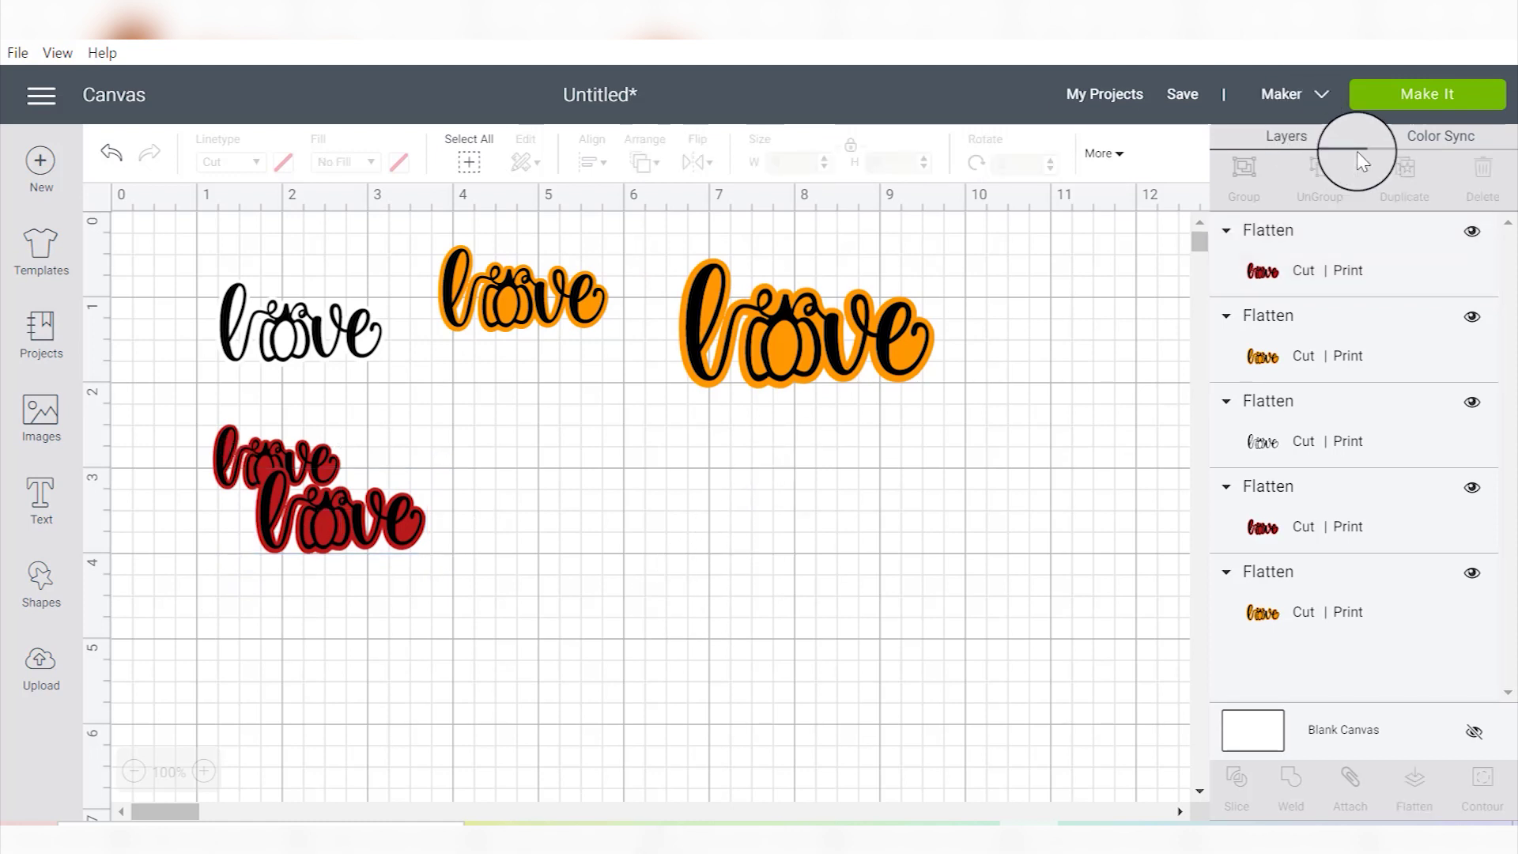
Preview the mat layout, then make four duplicates of the black love.
left_click(1415, 96)
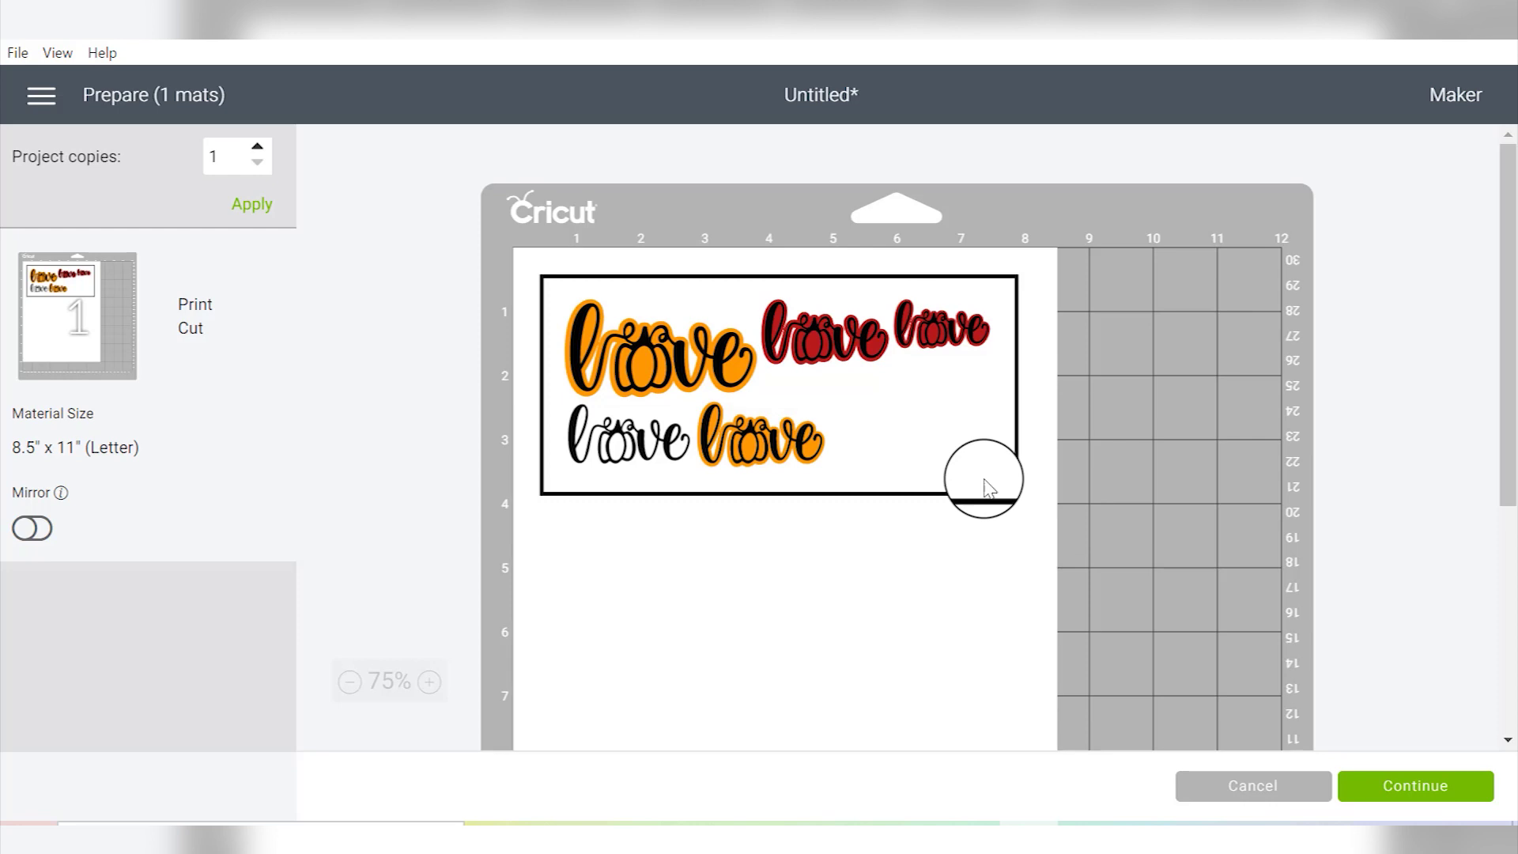
left_click(1249, 790)
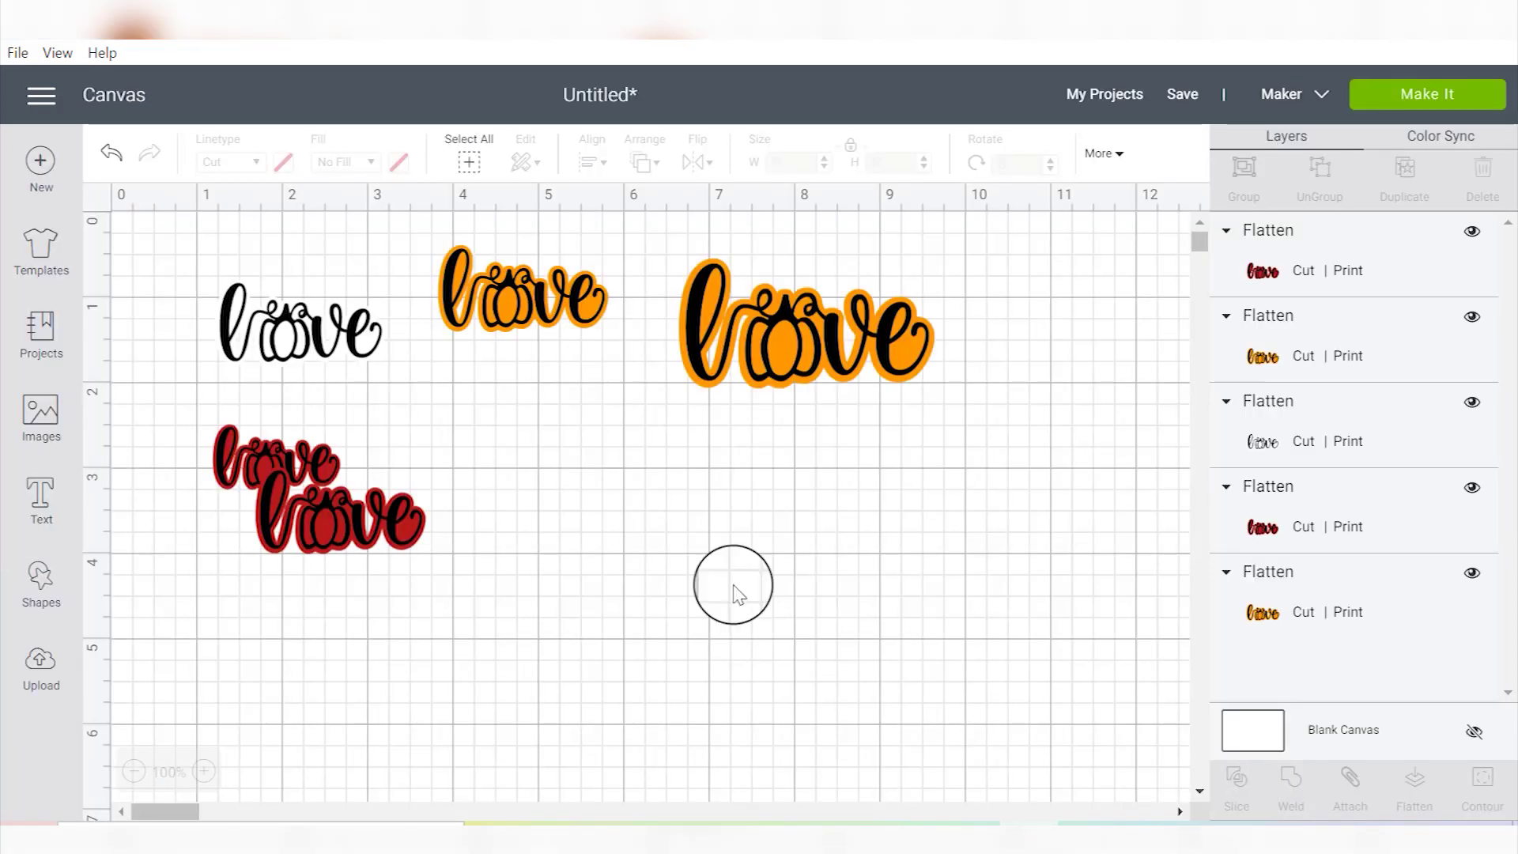
left_click(726, 332)
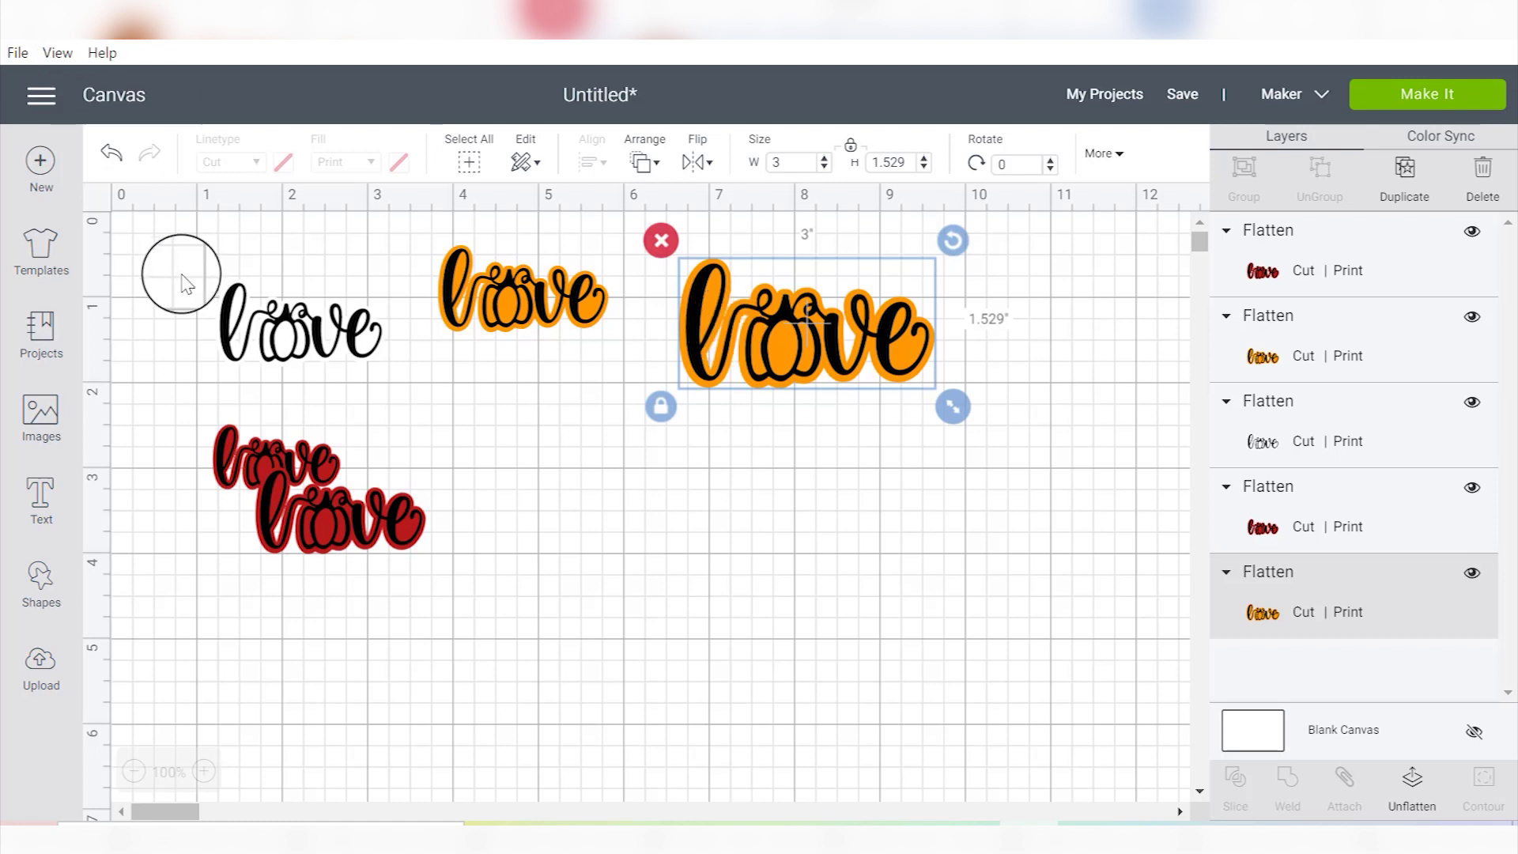
left_click(254, 321)
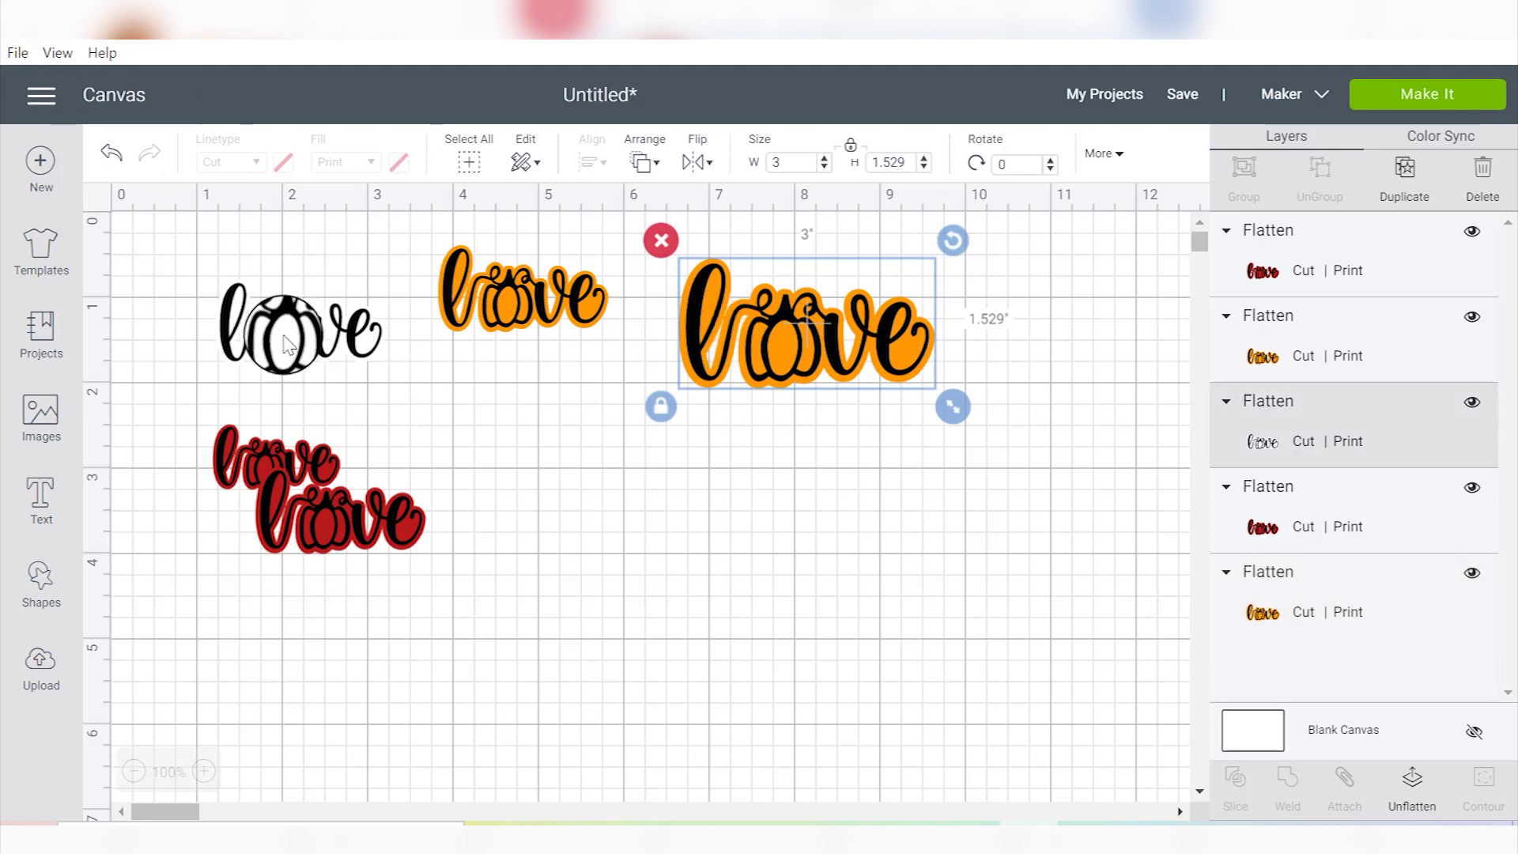
left_click(1406, 175)
left_click(1407, 176)
left_click(1407, 175)
left_click(1407, 175)
left_click(1406, 175)
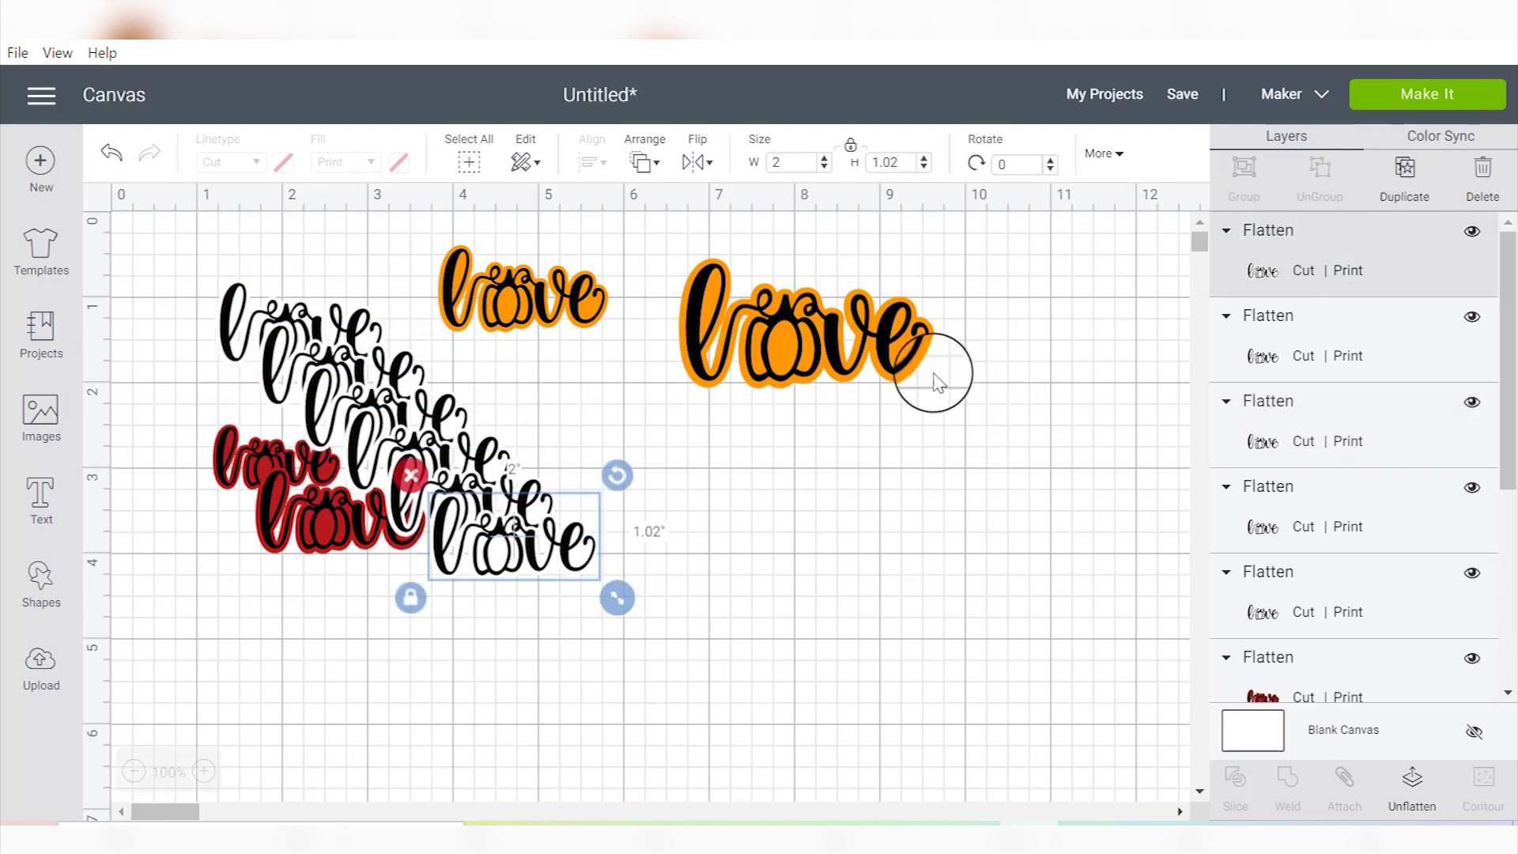
Duplicate the large orange love once, the small orange three times, and each red love once.
left_click(937, 382)
left_click(1405, 170)
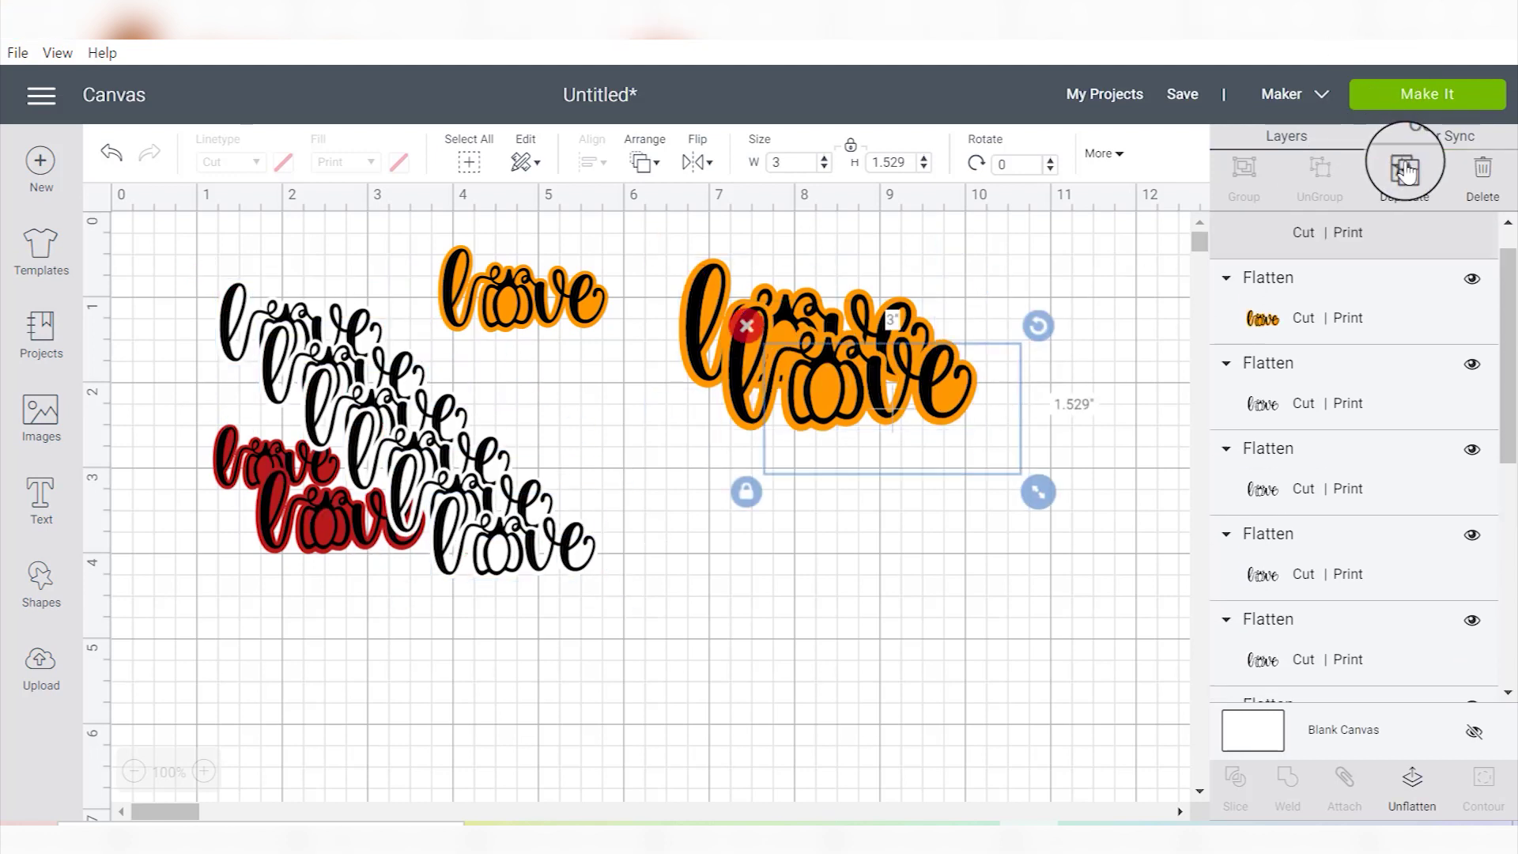
left_click(490, 297)
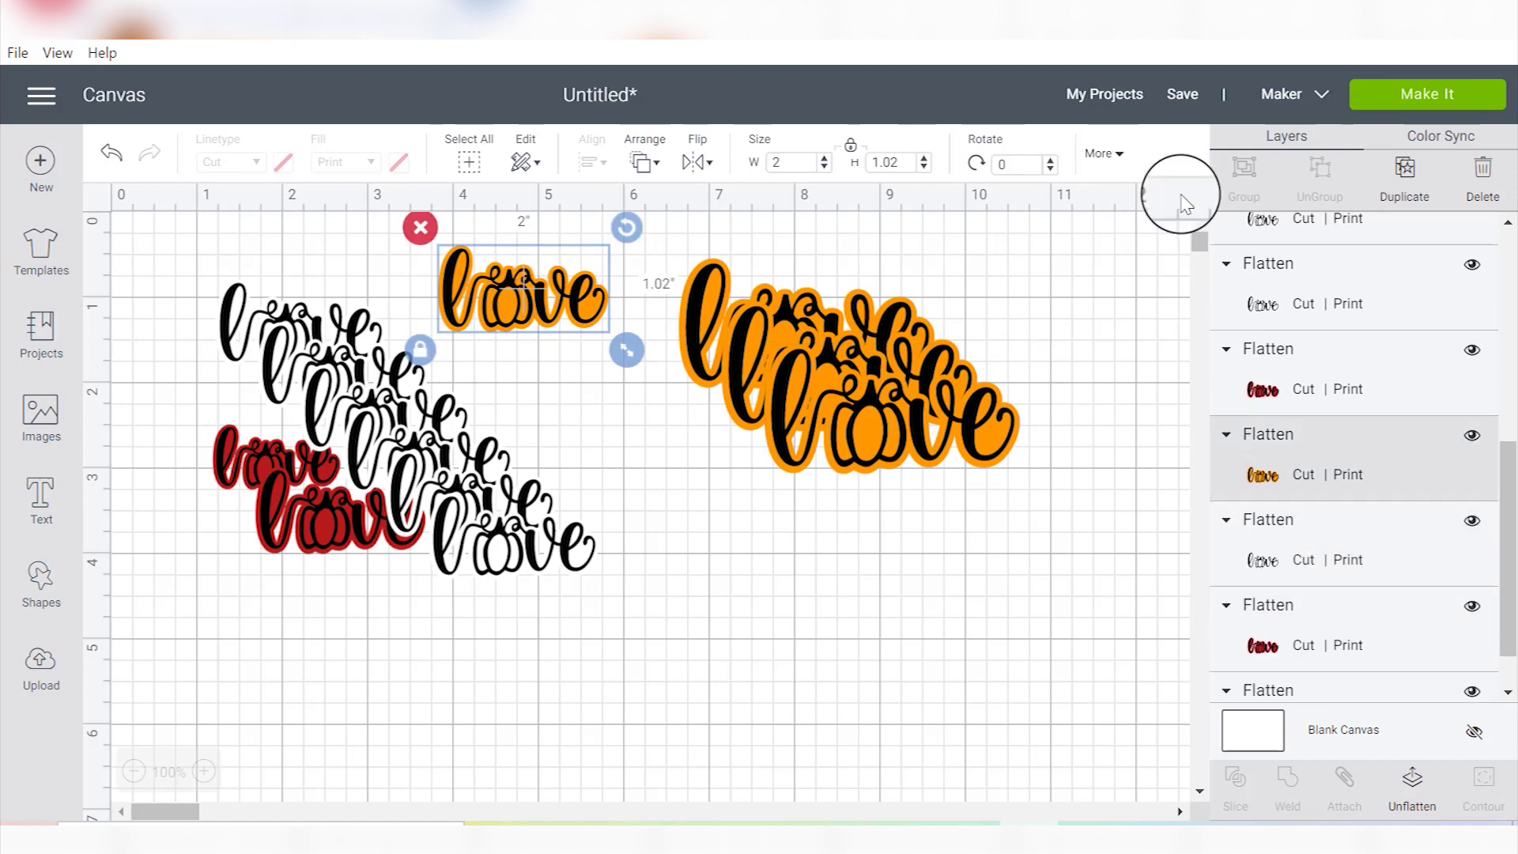
left_click(1421, 178)
left_click(1421, 178)
left_click(1420, 178)
left_click(1421, 178)
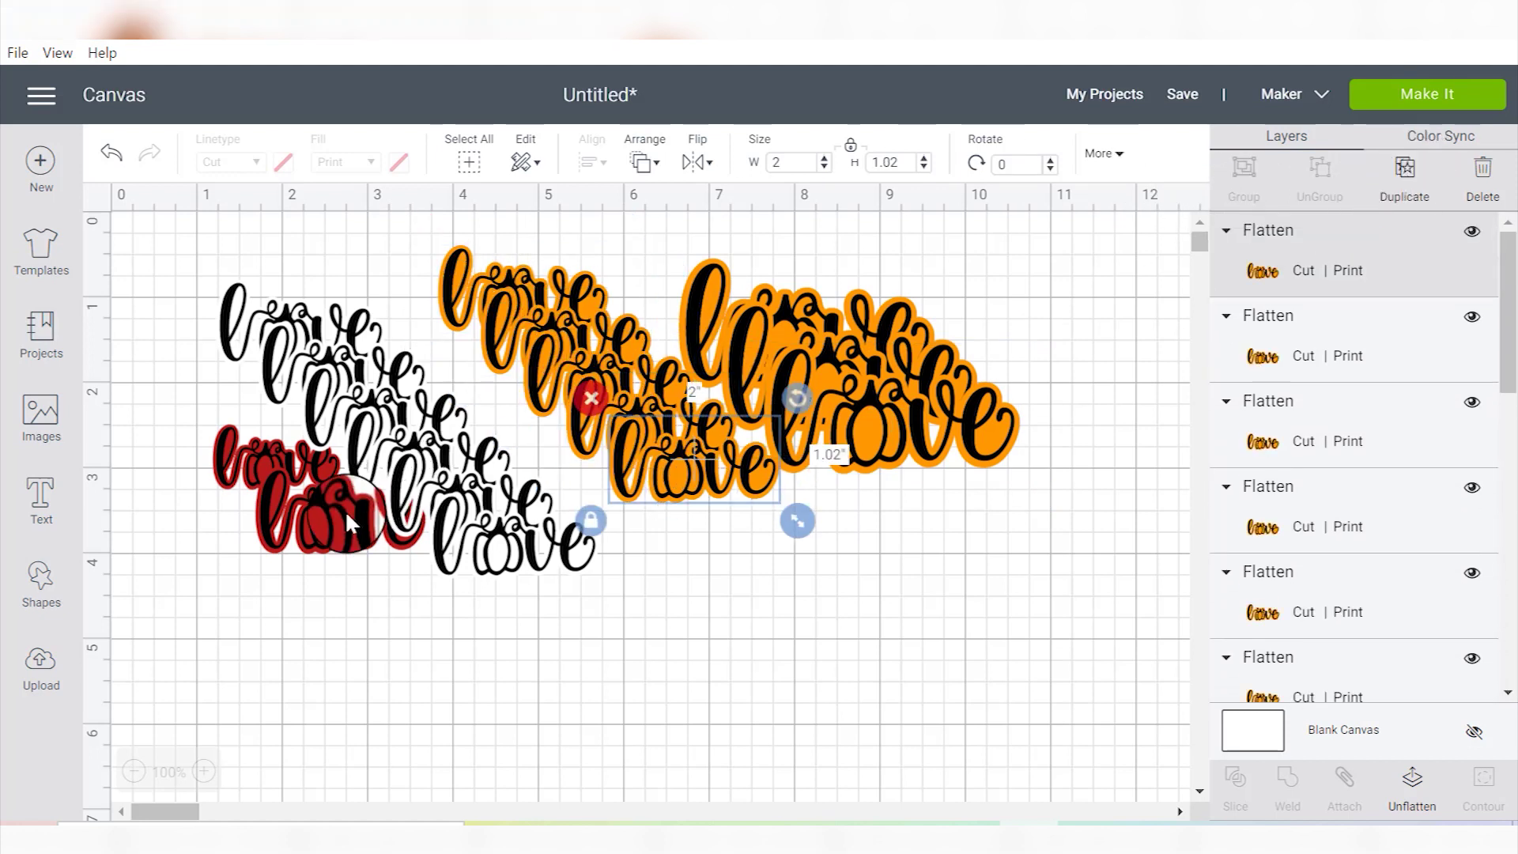
left_click(359, 506)
left_click(1404, 170)
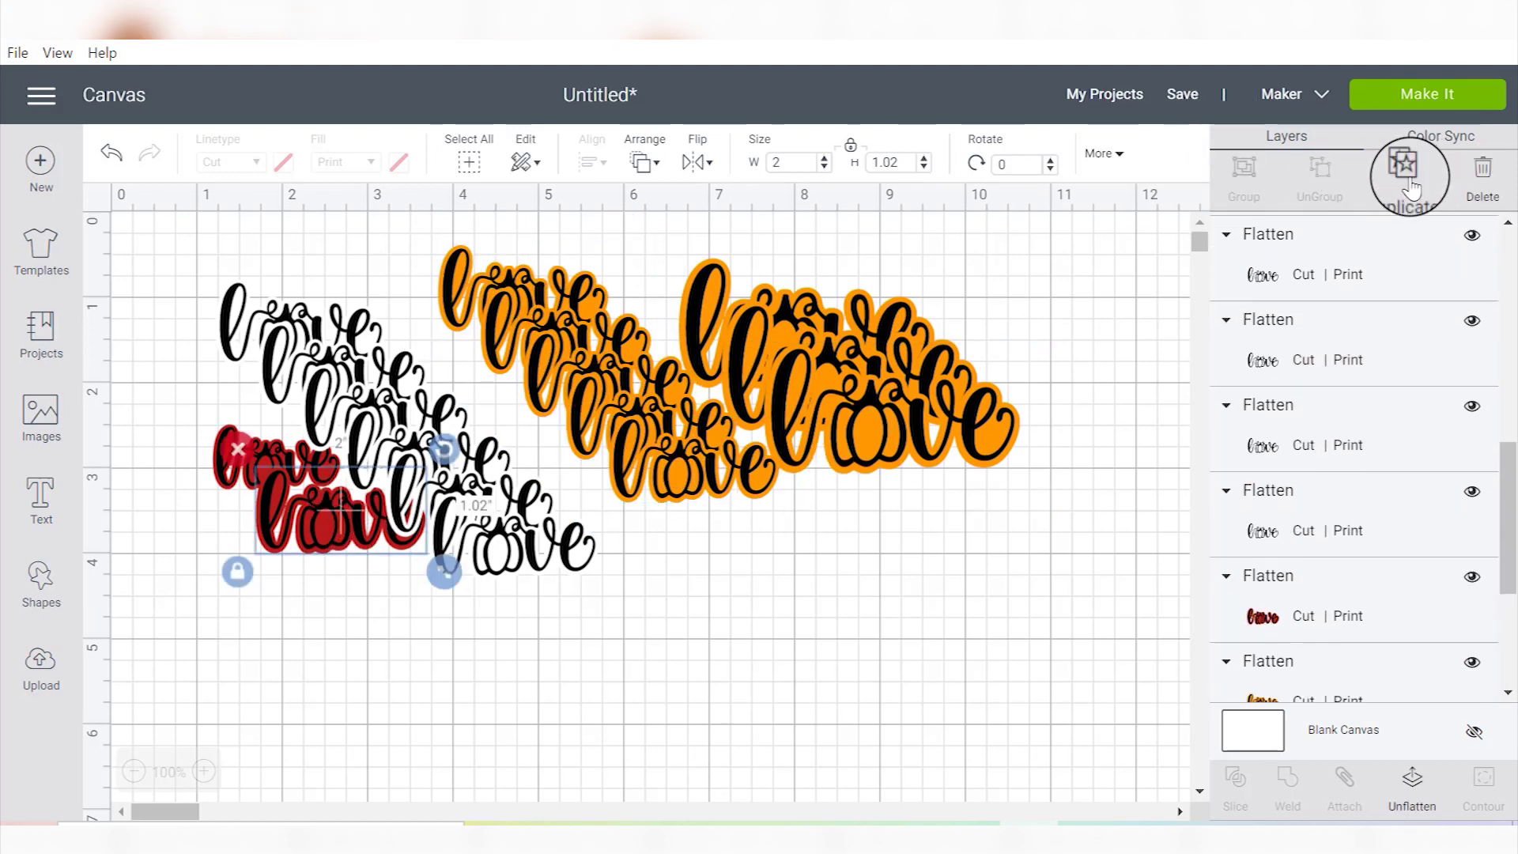
left_click(245, 458)
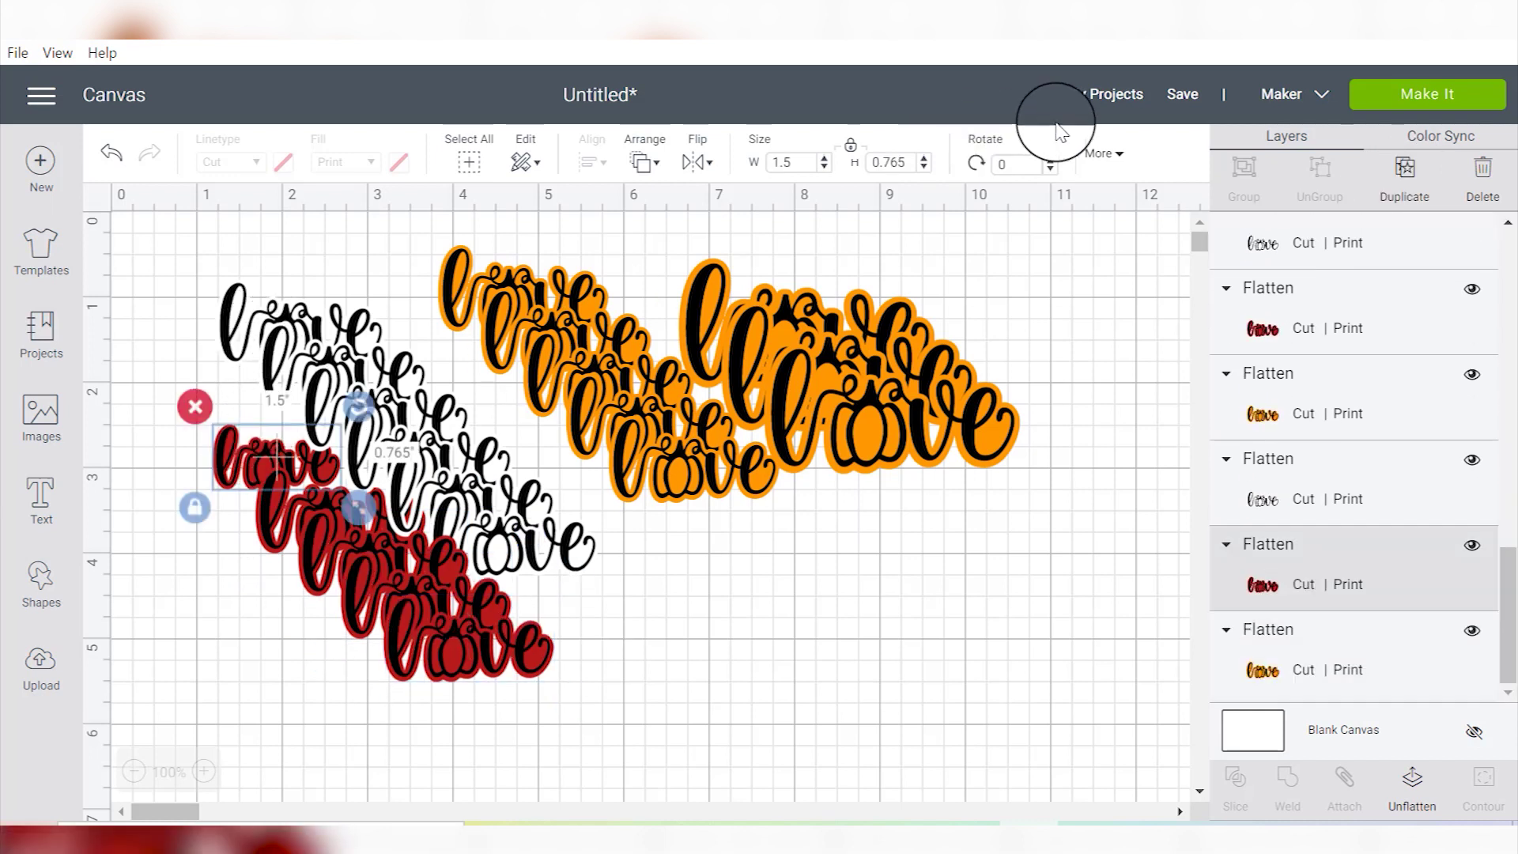
left_click(1412, 204)
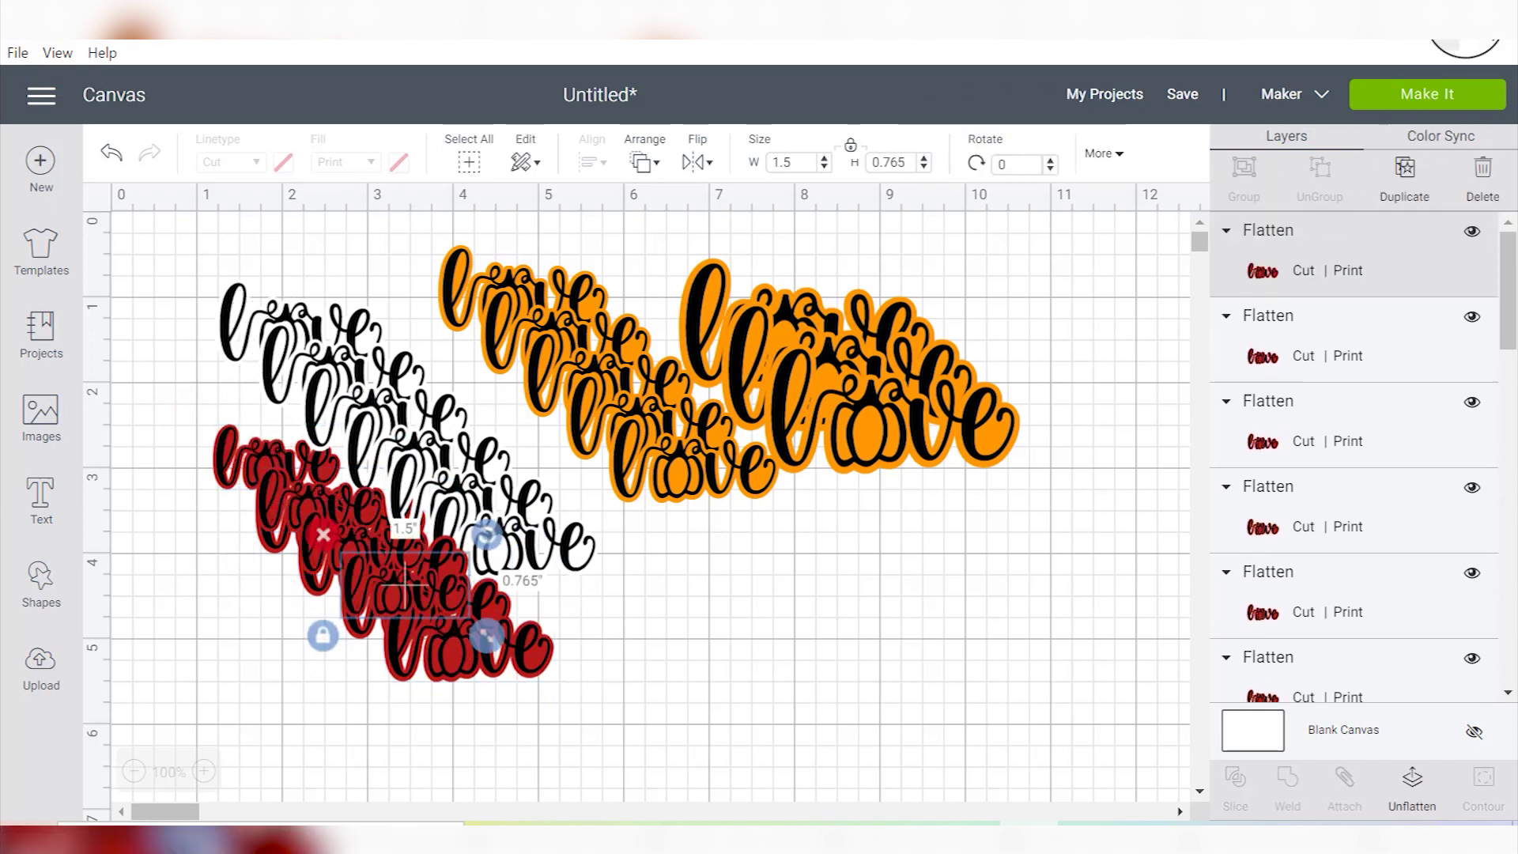
Preview the mats again and check what landed on the second mat.
left_click(1432, 97)
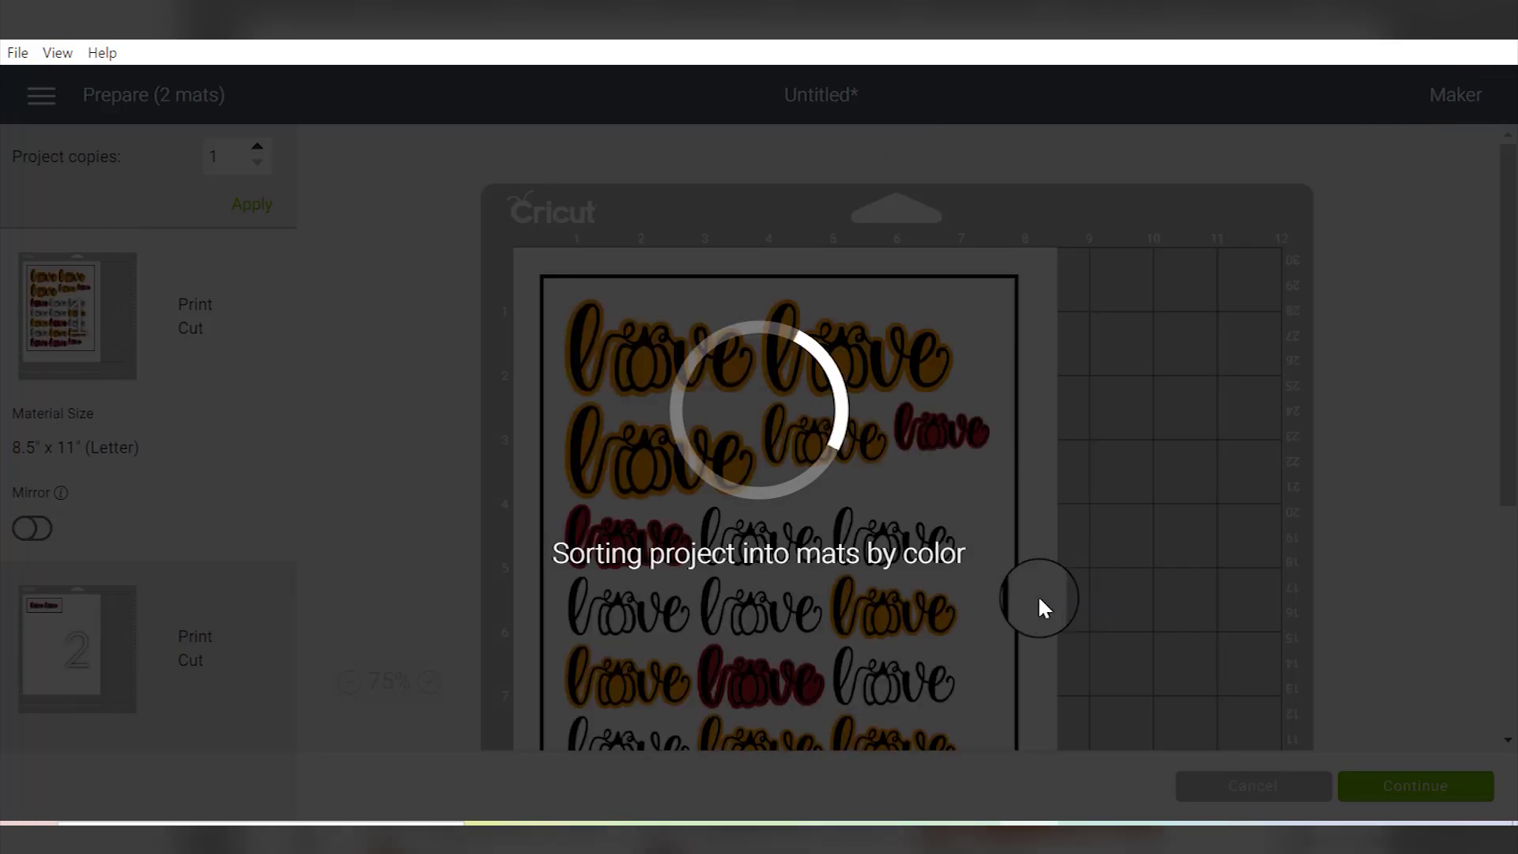
scroll(891, 484, "down", 5)
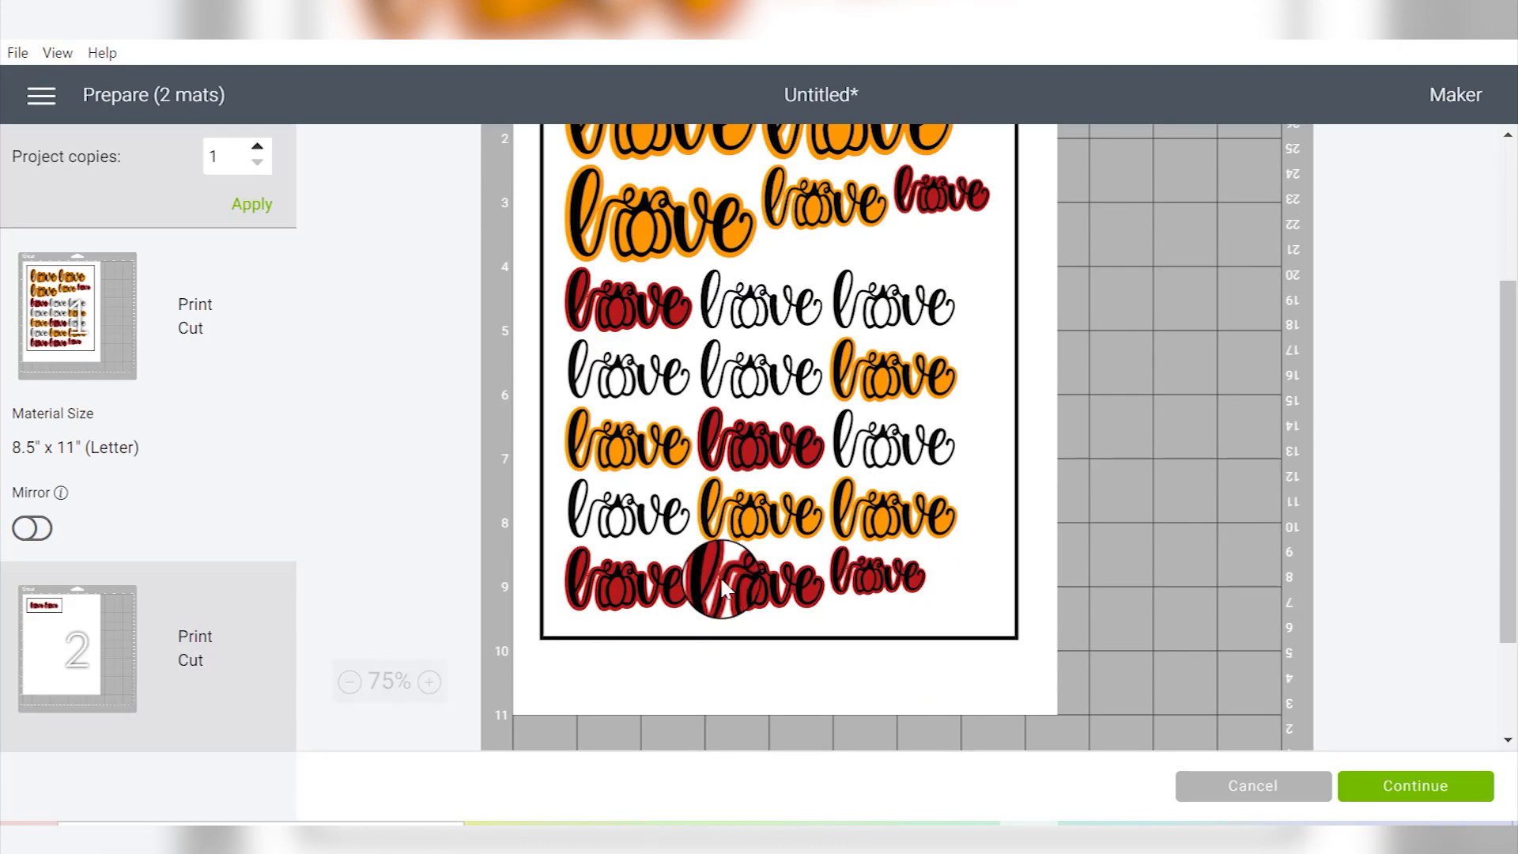
left_click(68, 620)
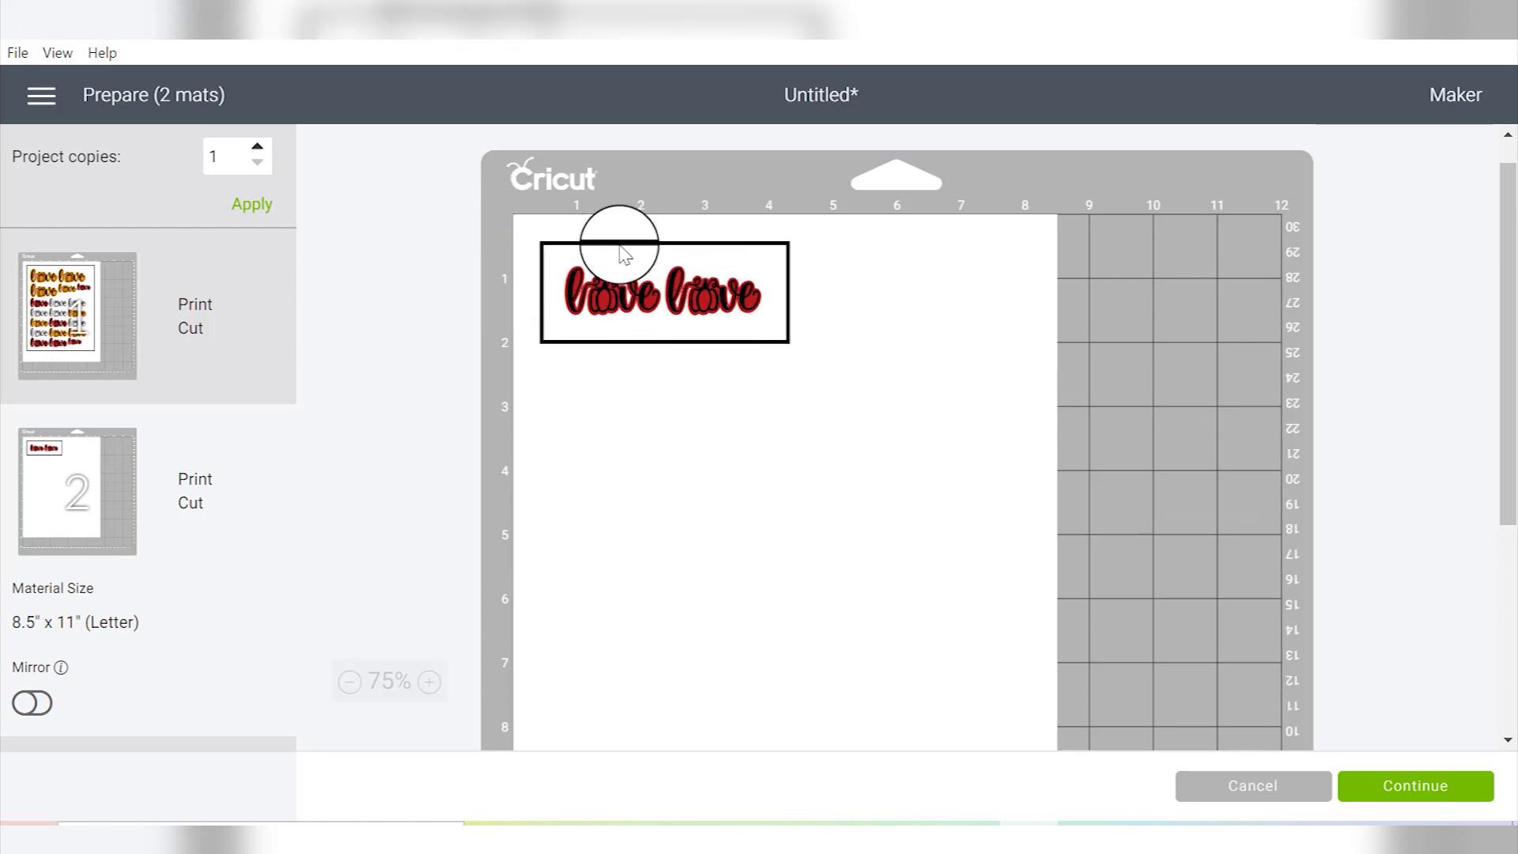
Back on the canvas, adjust the red love copies.
left_click(1270, 783)
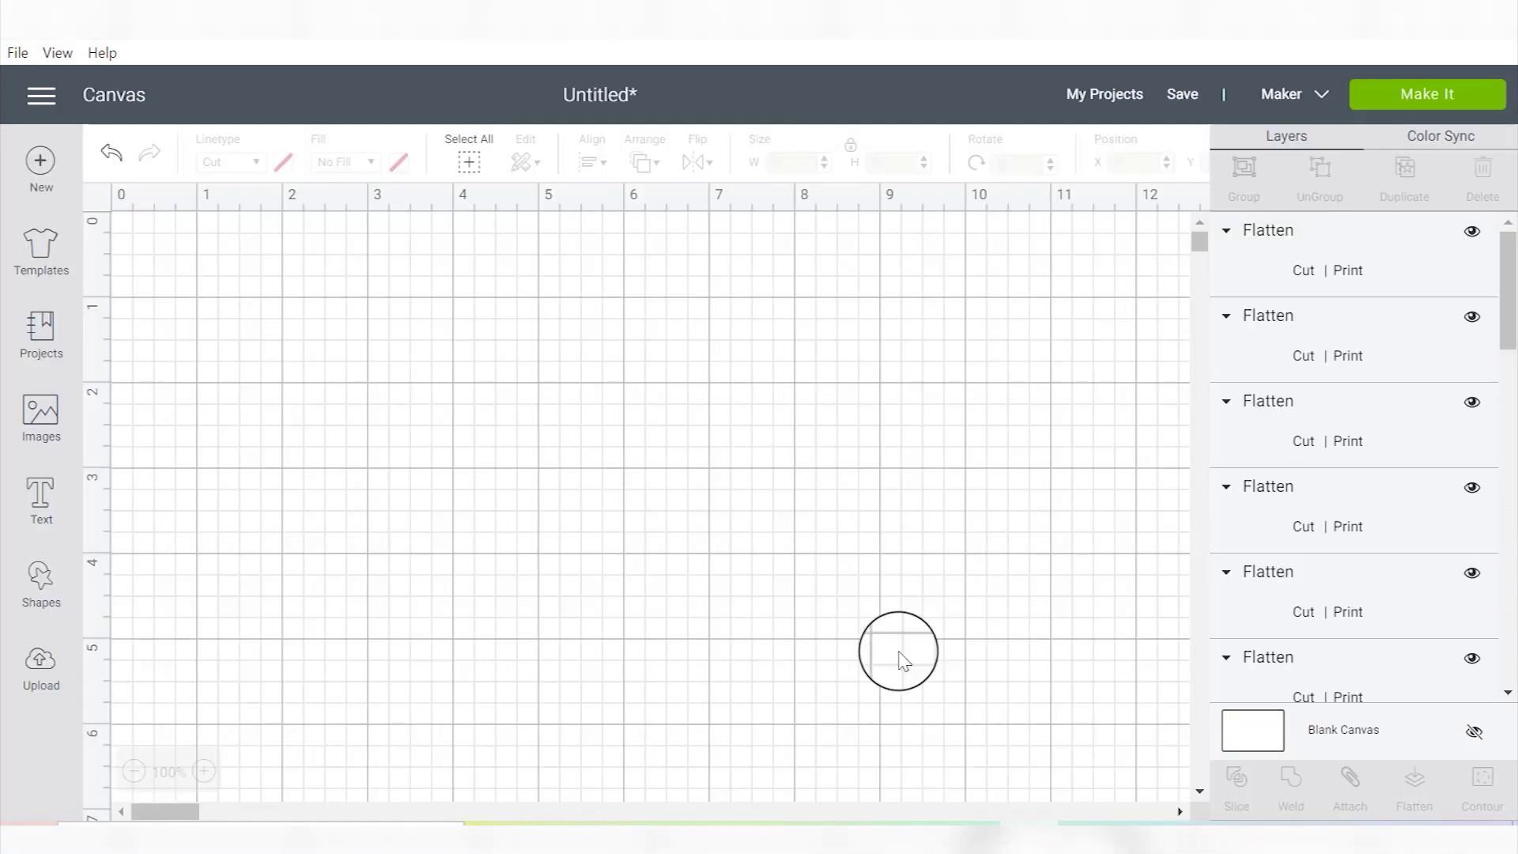
scroll(554, 546, "down", 2)
left_click(356, 490)
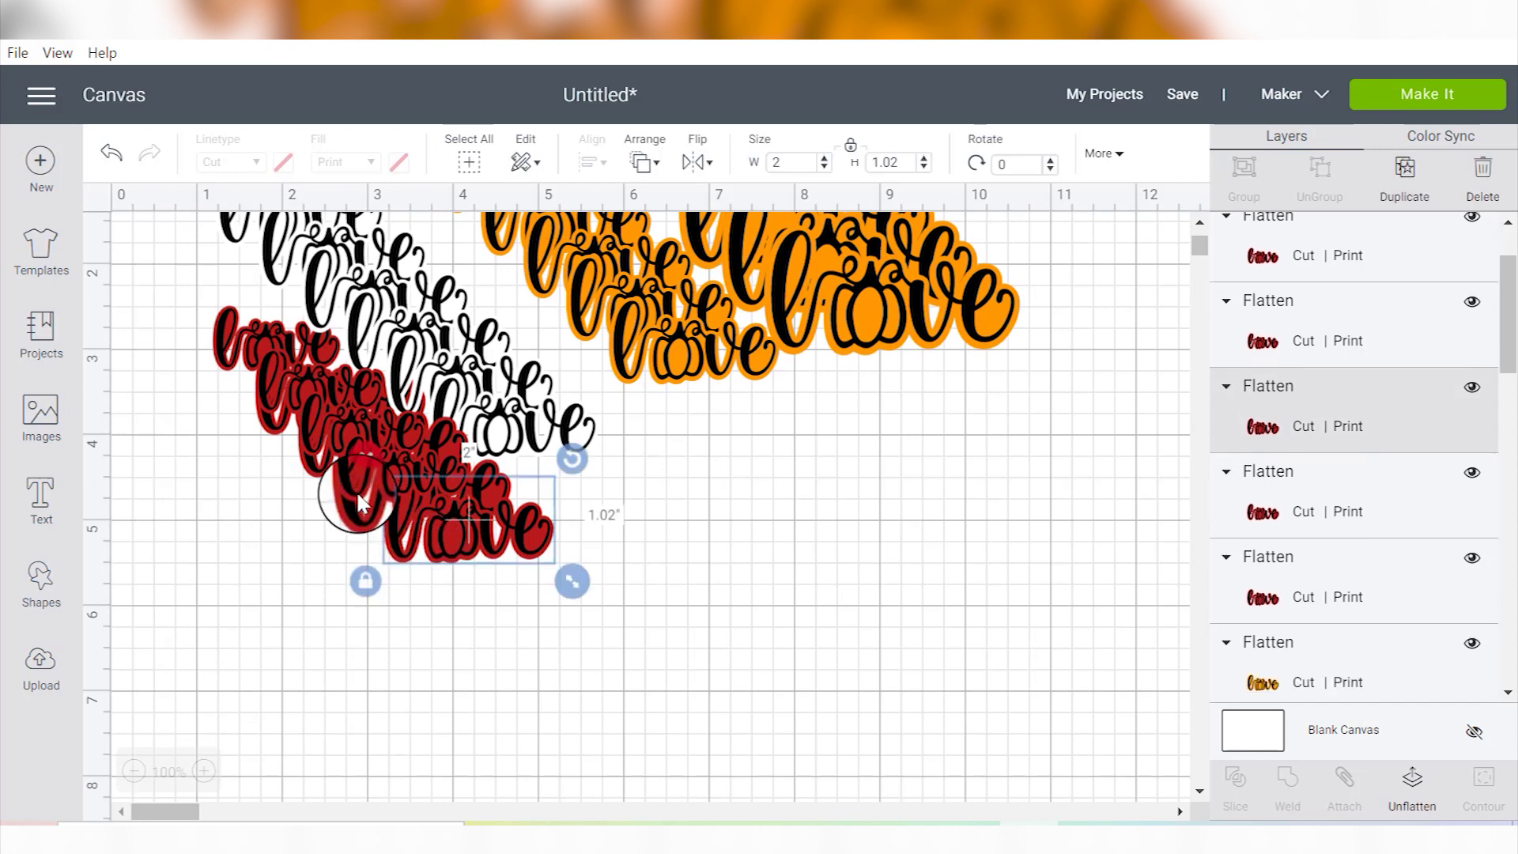
left_click(467, 540)
left_click(383, 463)
left_click(1344, 301)
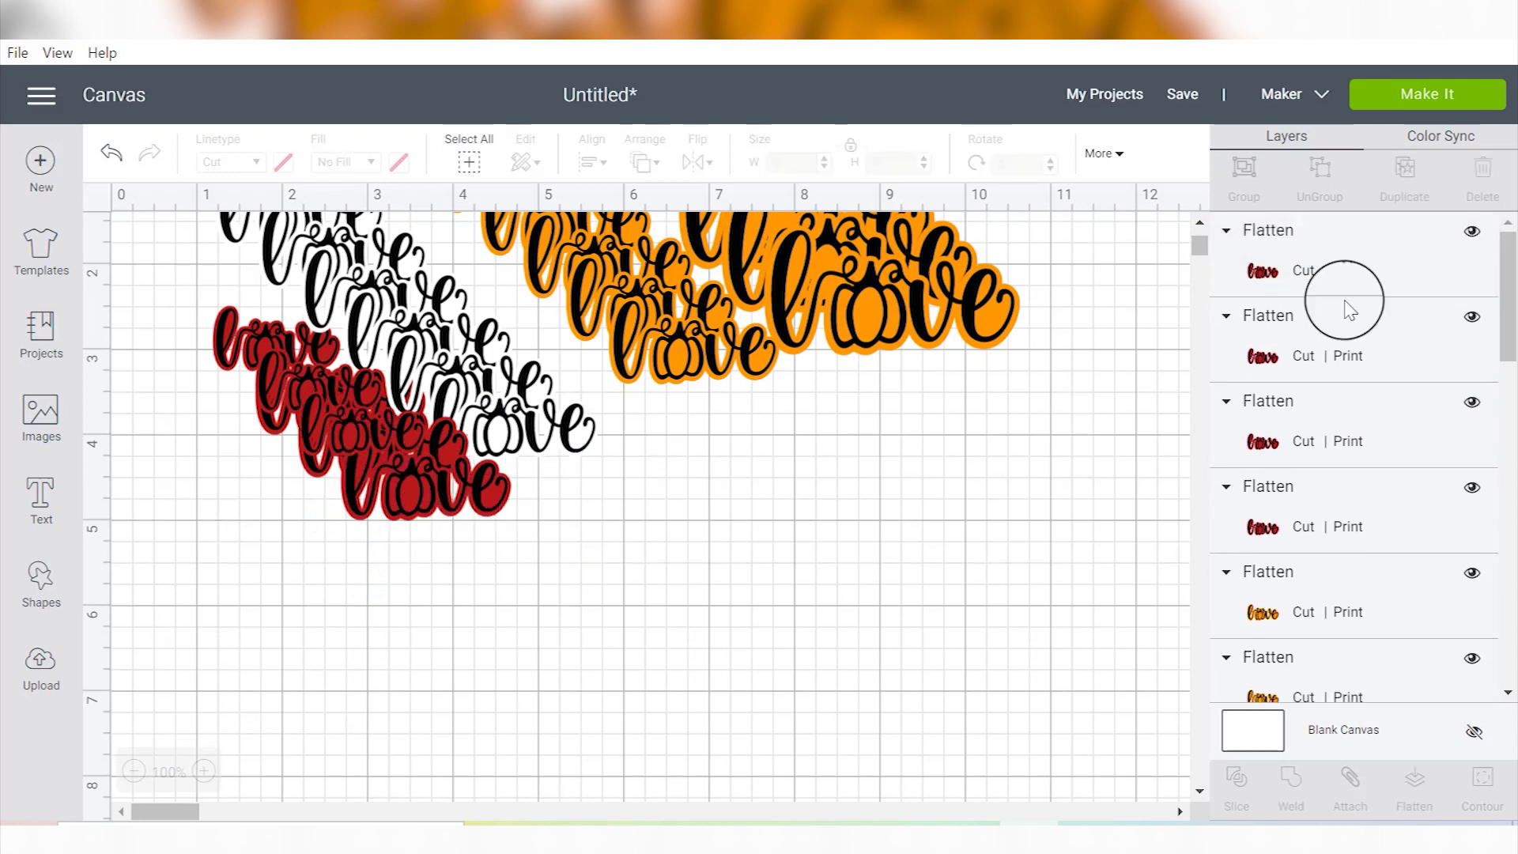
Check that all stickers fit one letter-size mat and continue to the Make screen.
left_click(1392, 111)
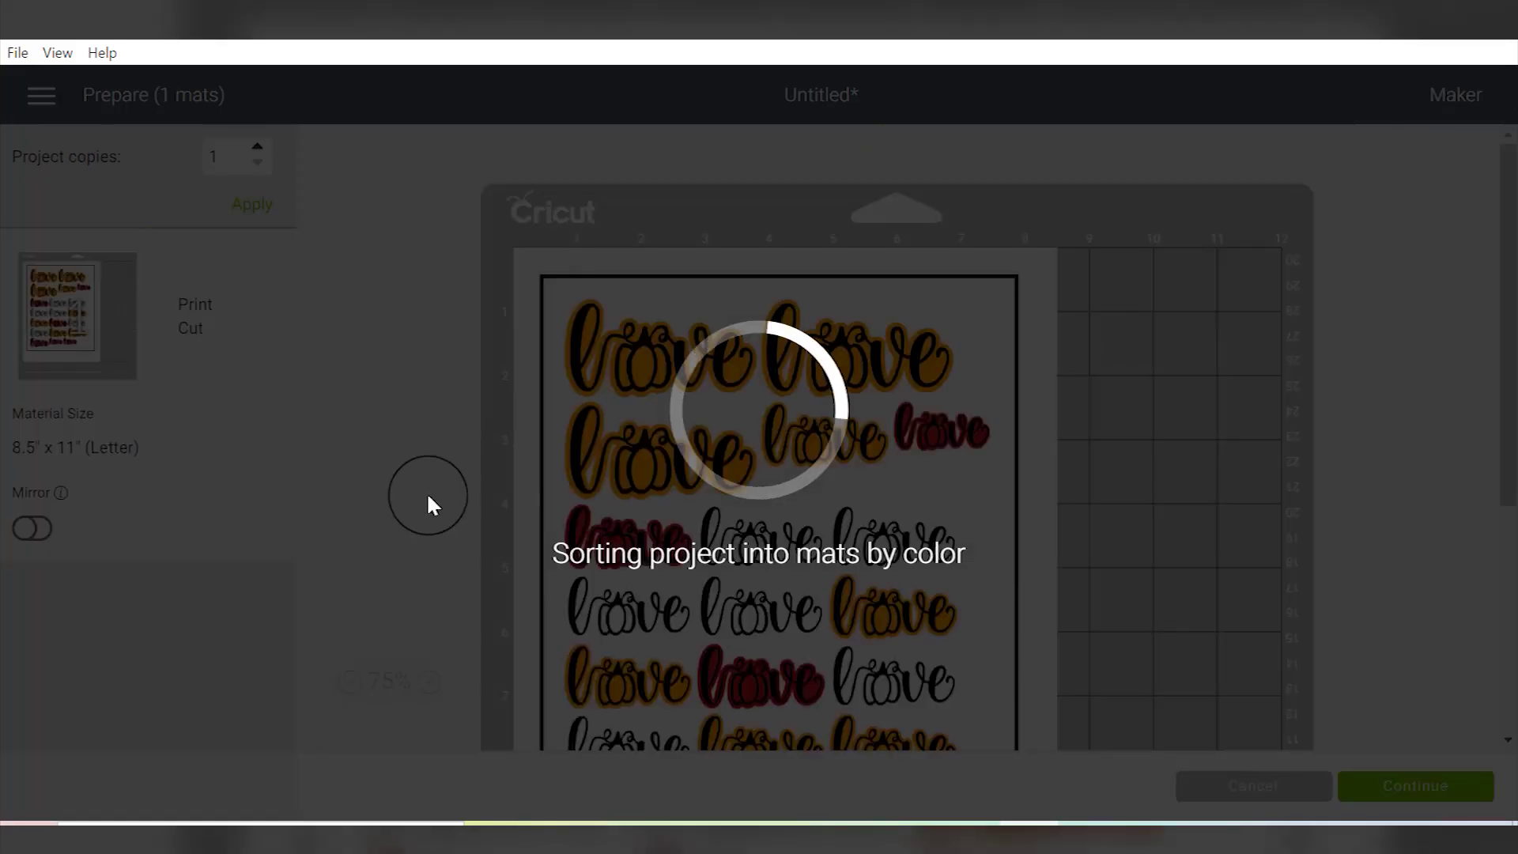
scroll(1002, 512, "down", 3)
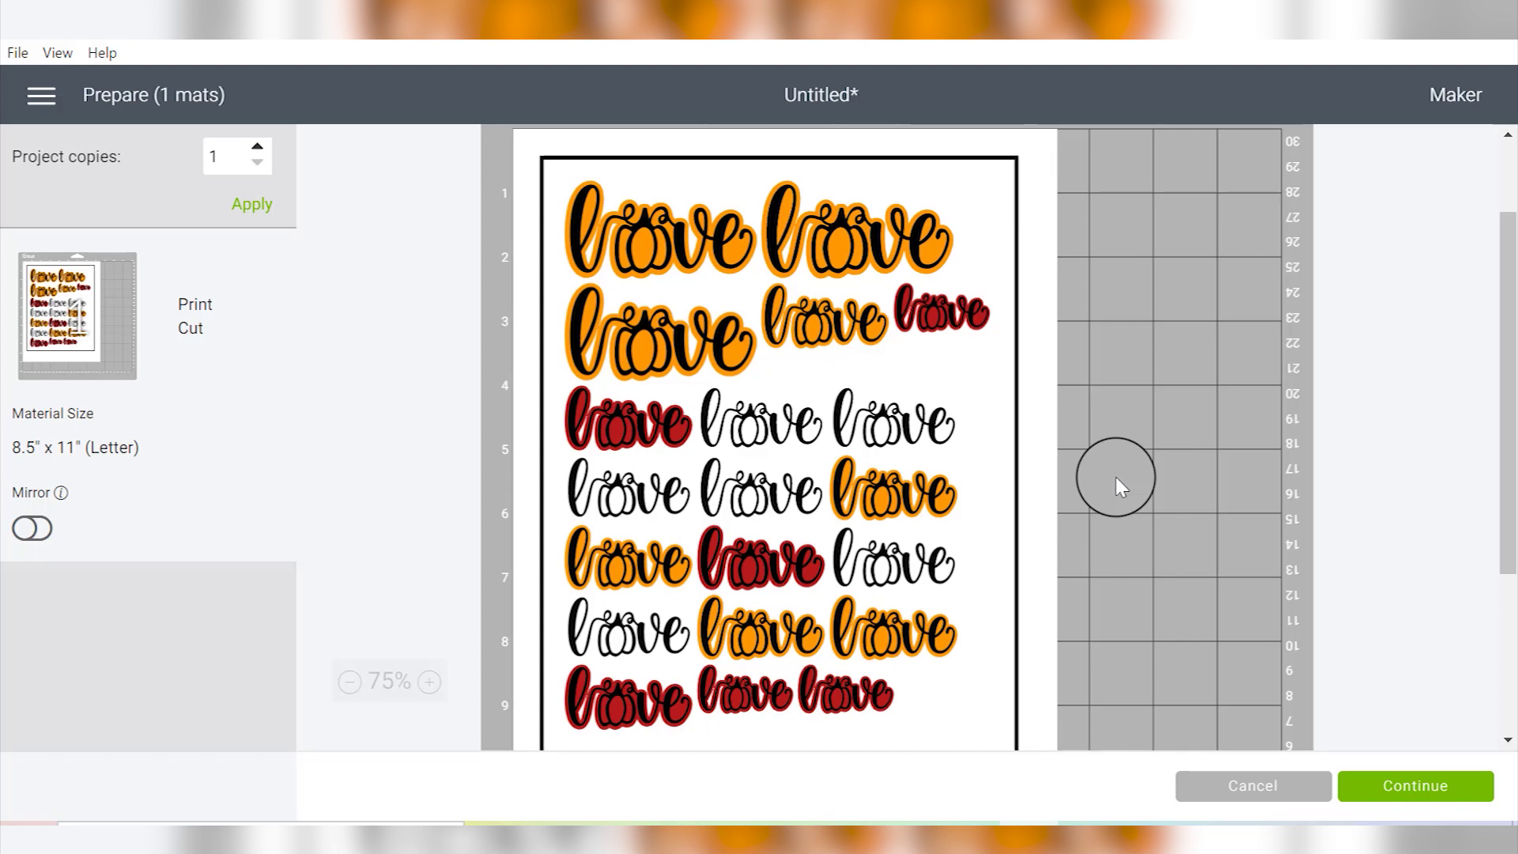
scroll(935, 362, "up", 3)
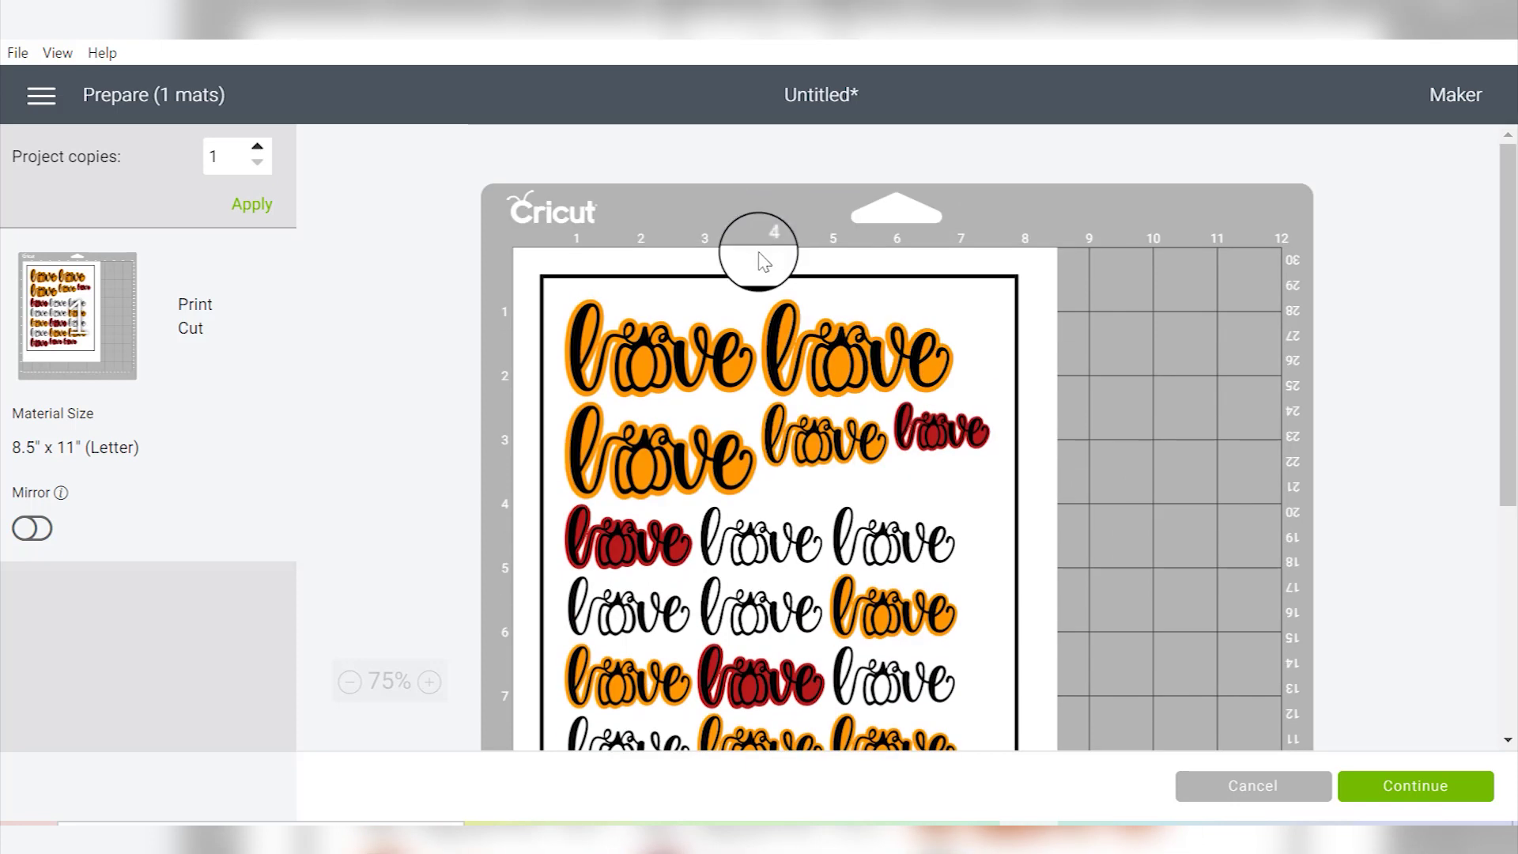
scroll(755, 304, "down", 9)
left_click(1418, 783)
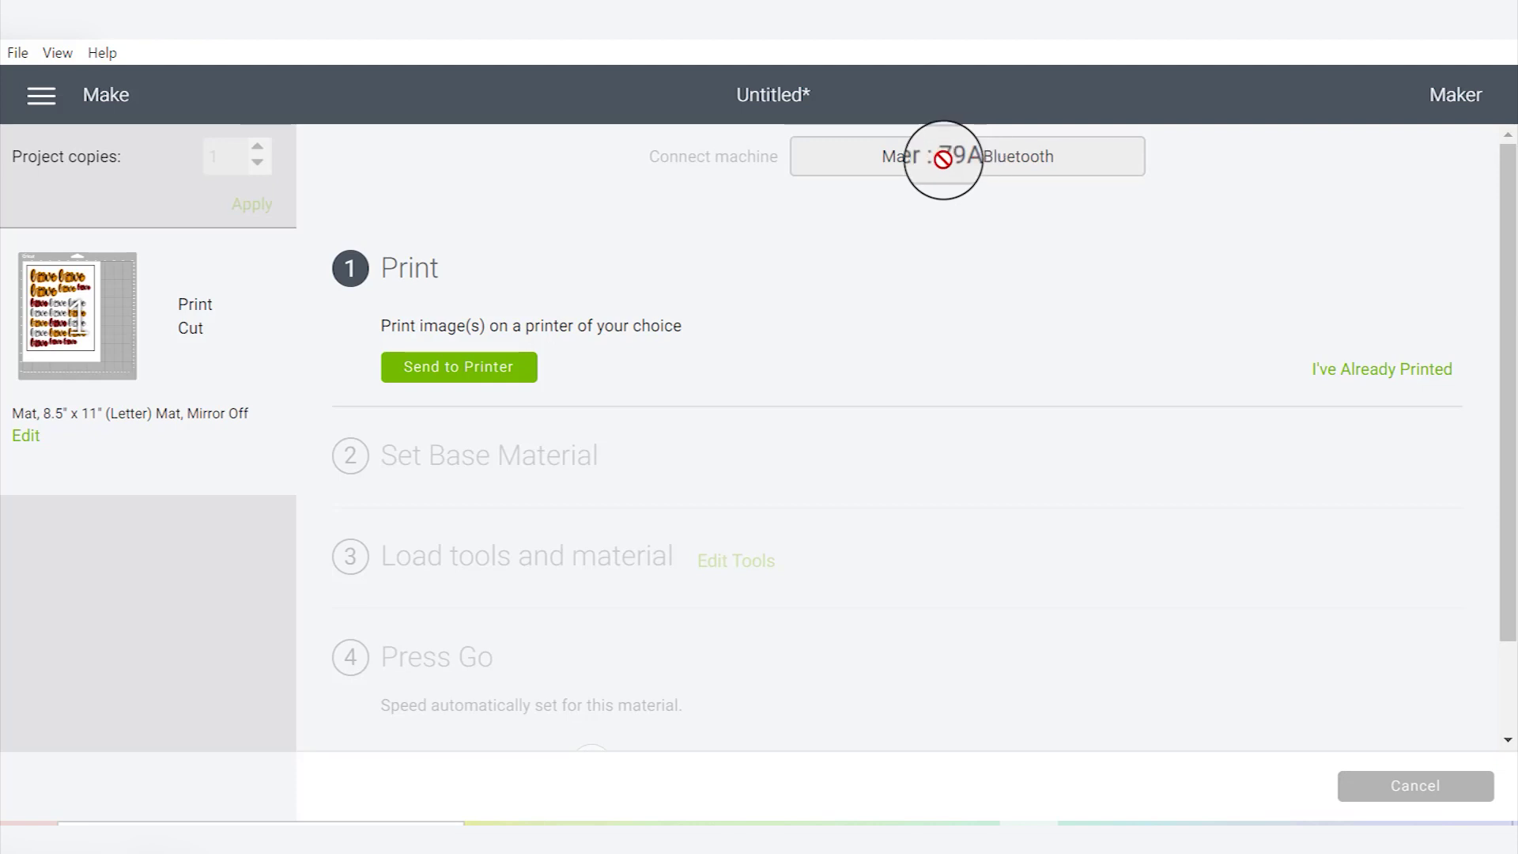
Send to printer with Add Bleed off and Use System Dialog on, then print.
left_click(433, 366)
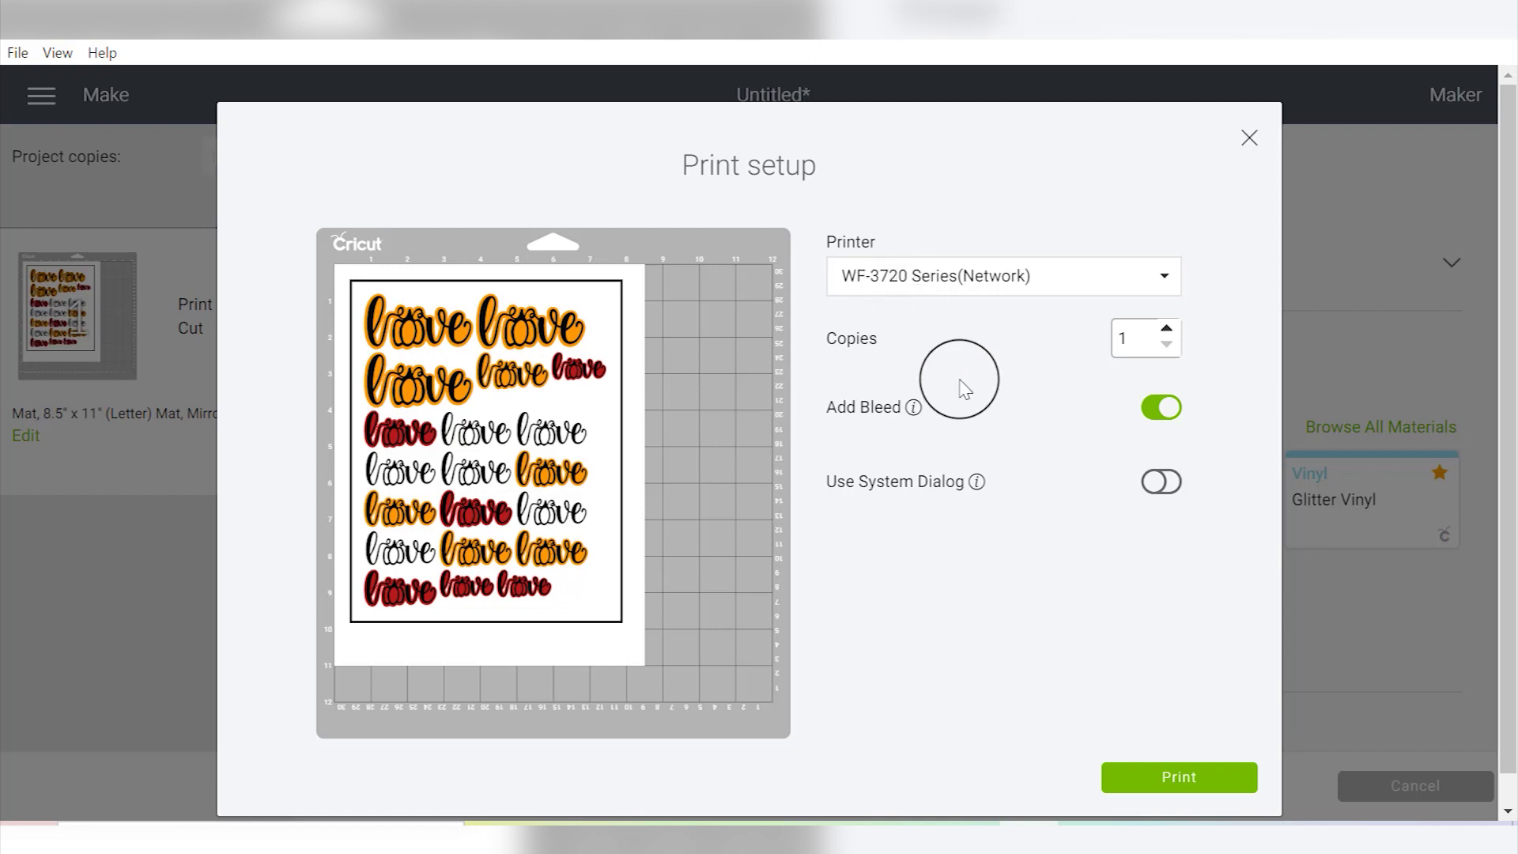
left_click(1179, 416)
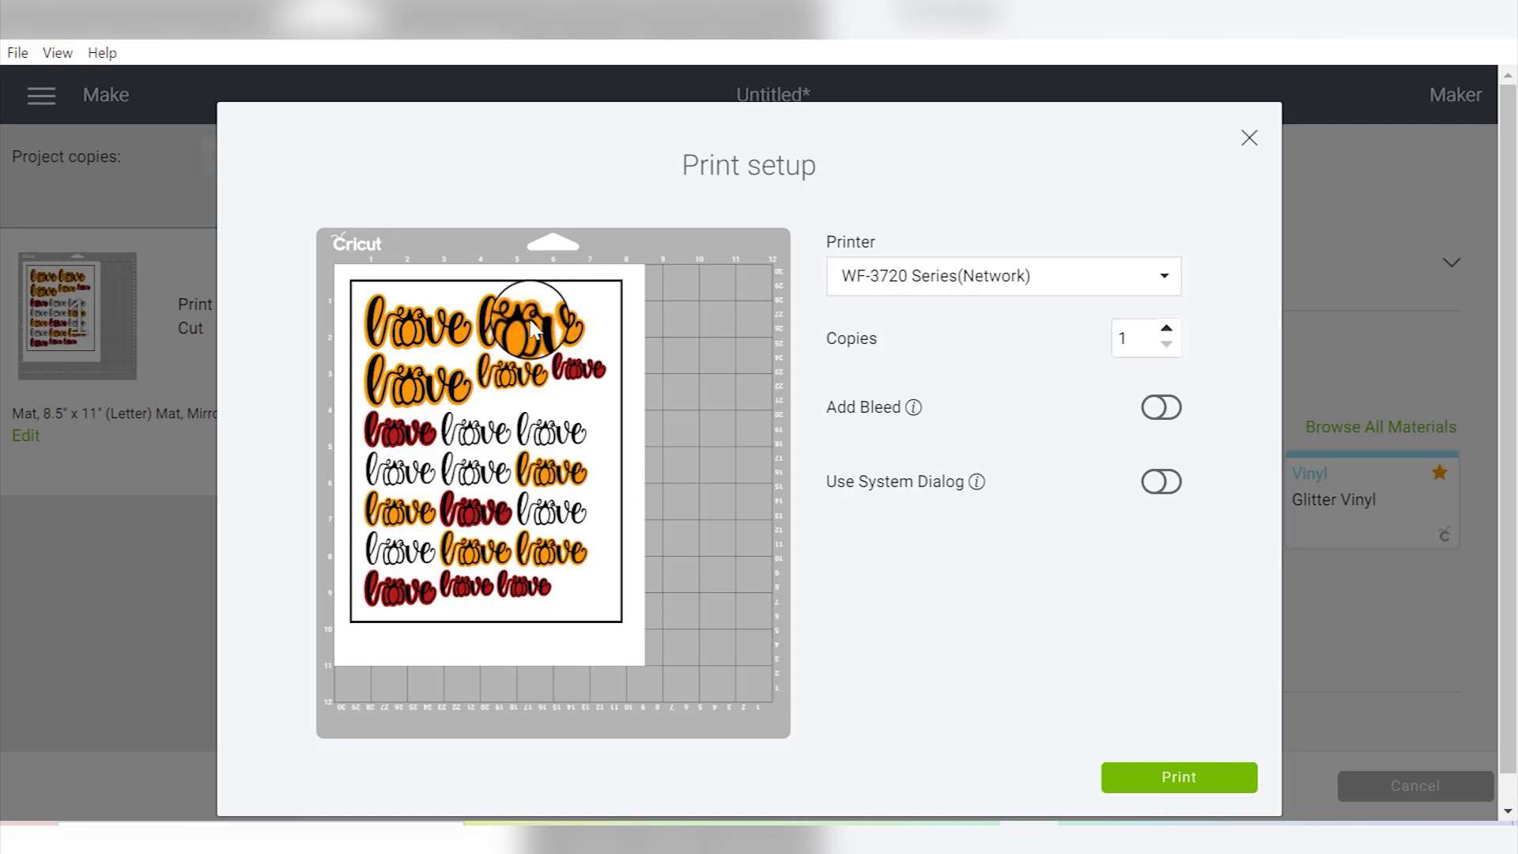
left_click(1156, 484)
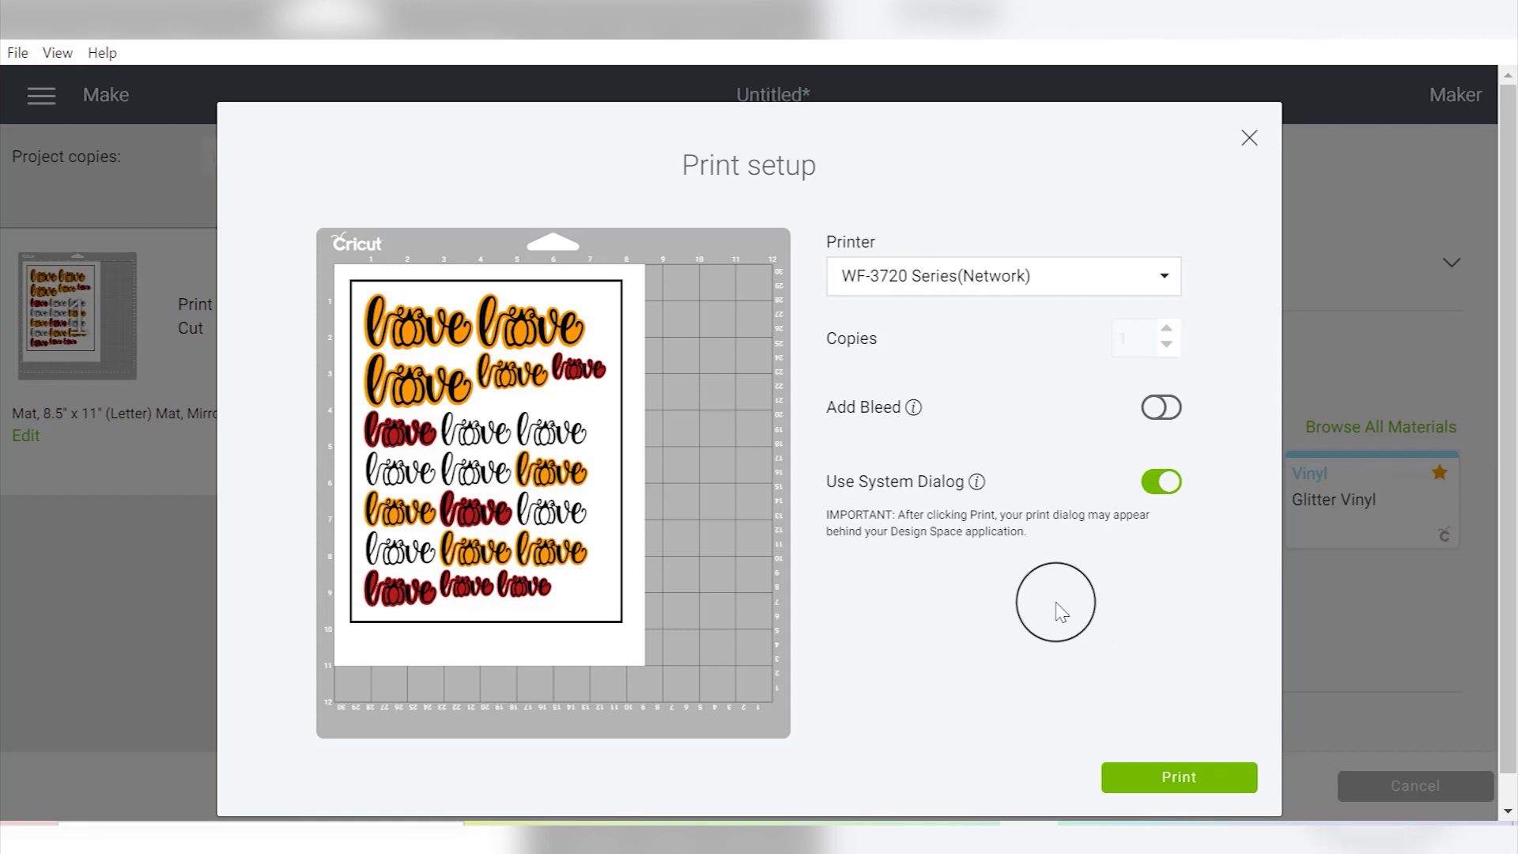
left_click(1178, 778)
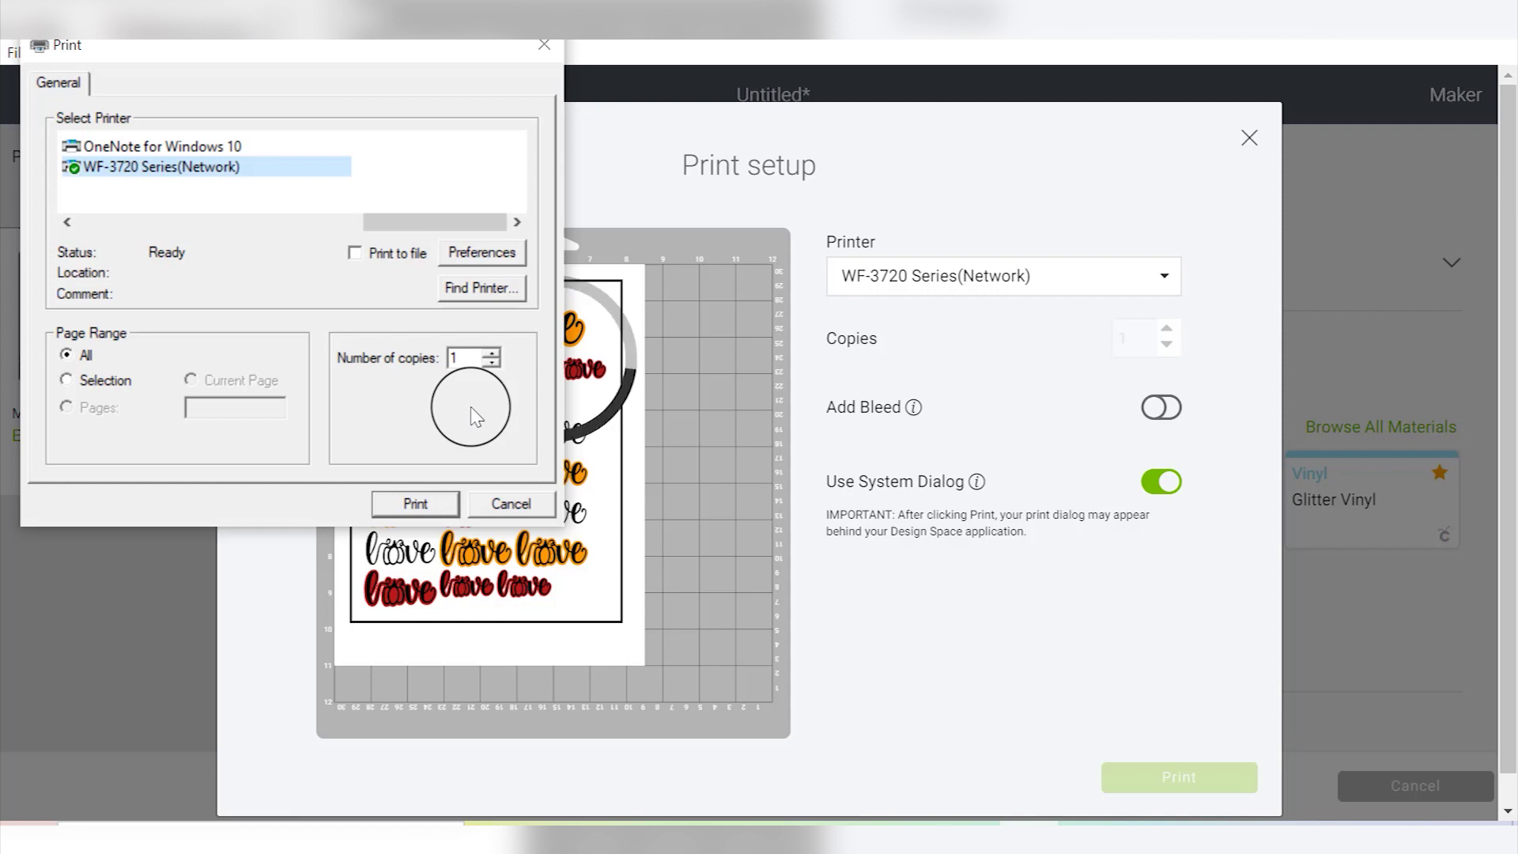
Set the WF-3720 printer preferences to High print quality and confirm.
left_click(480, 251)
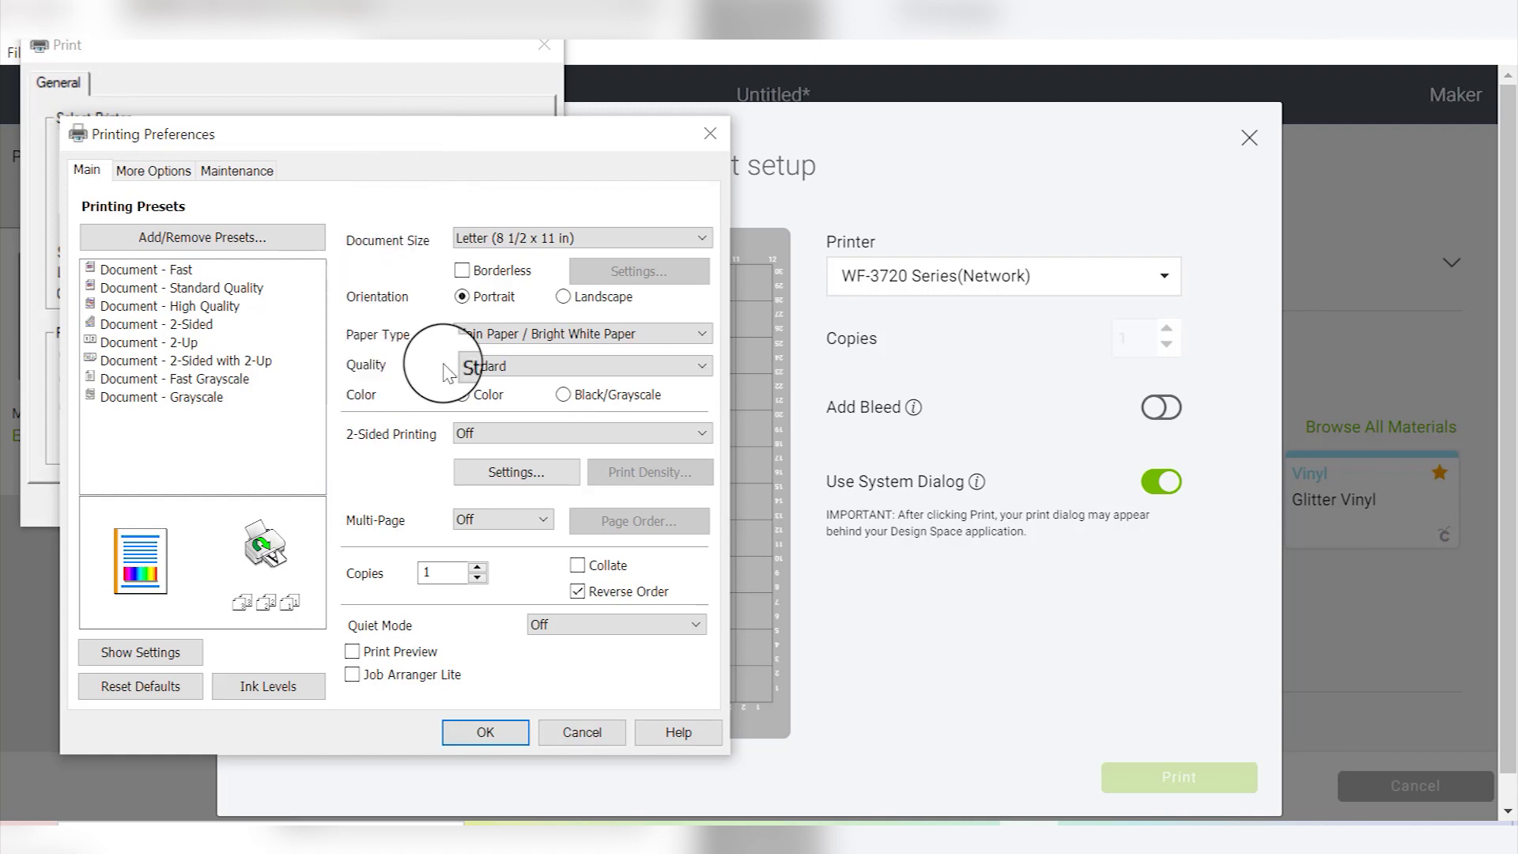
left_click(589, 365)
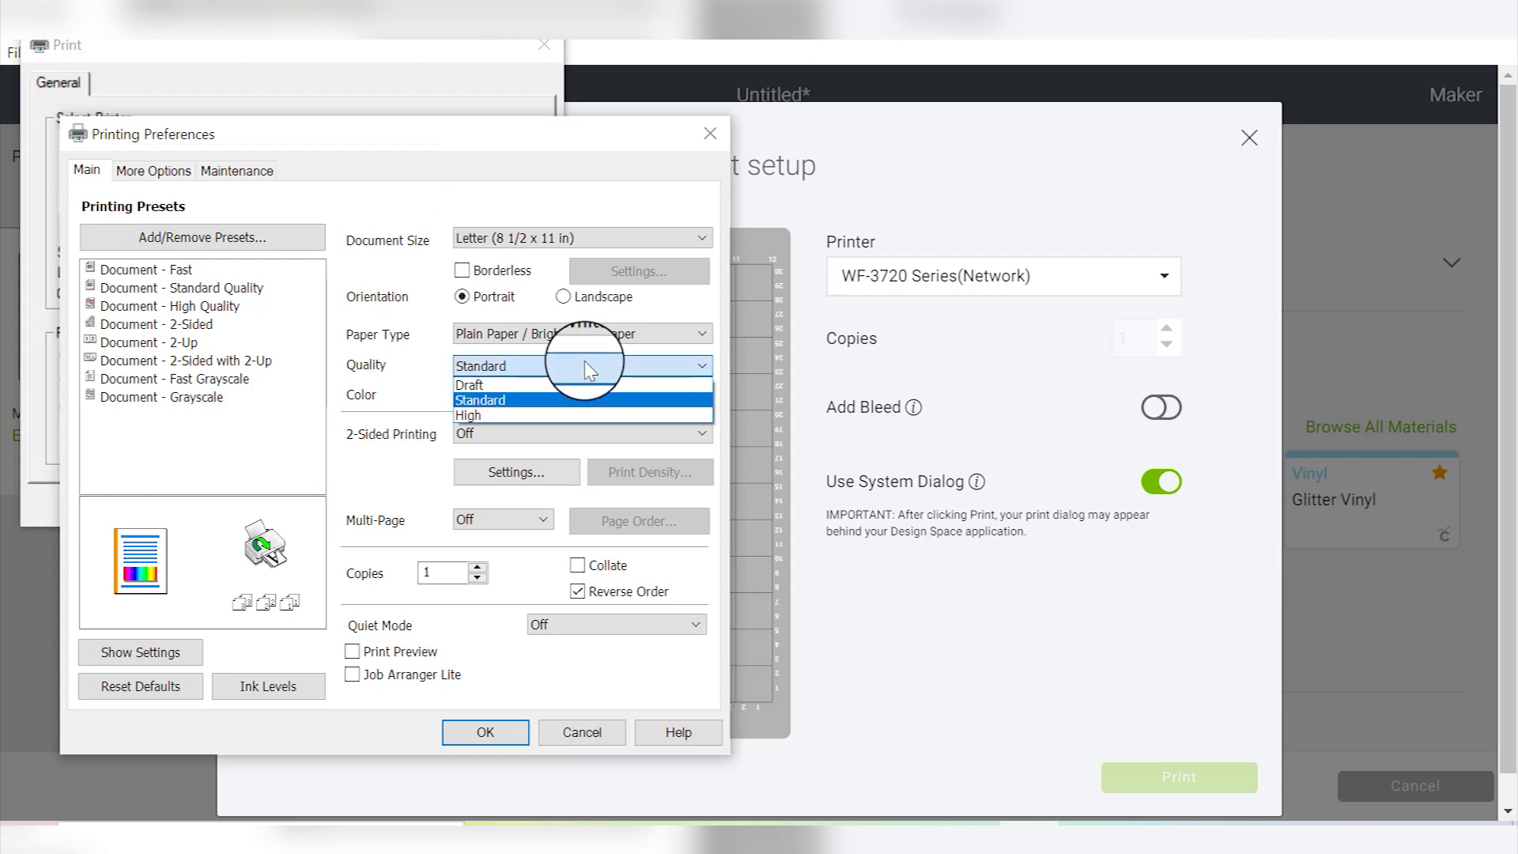
left_click(558, 416)
left_click(484, 731)
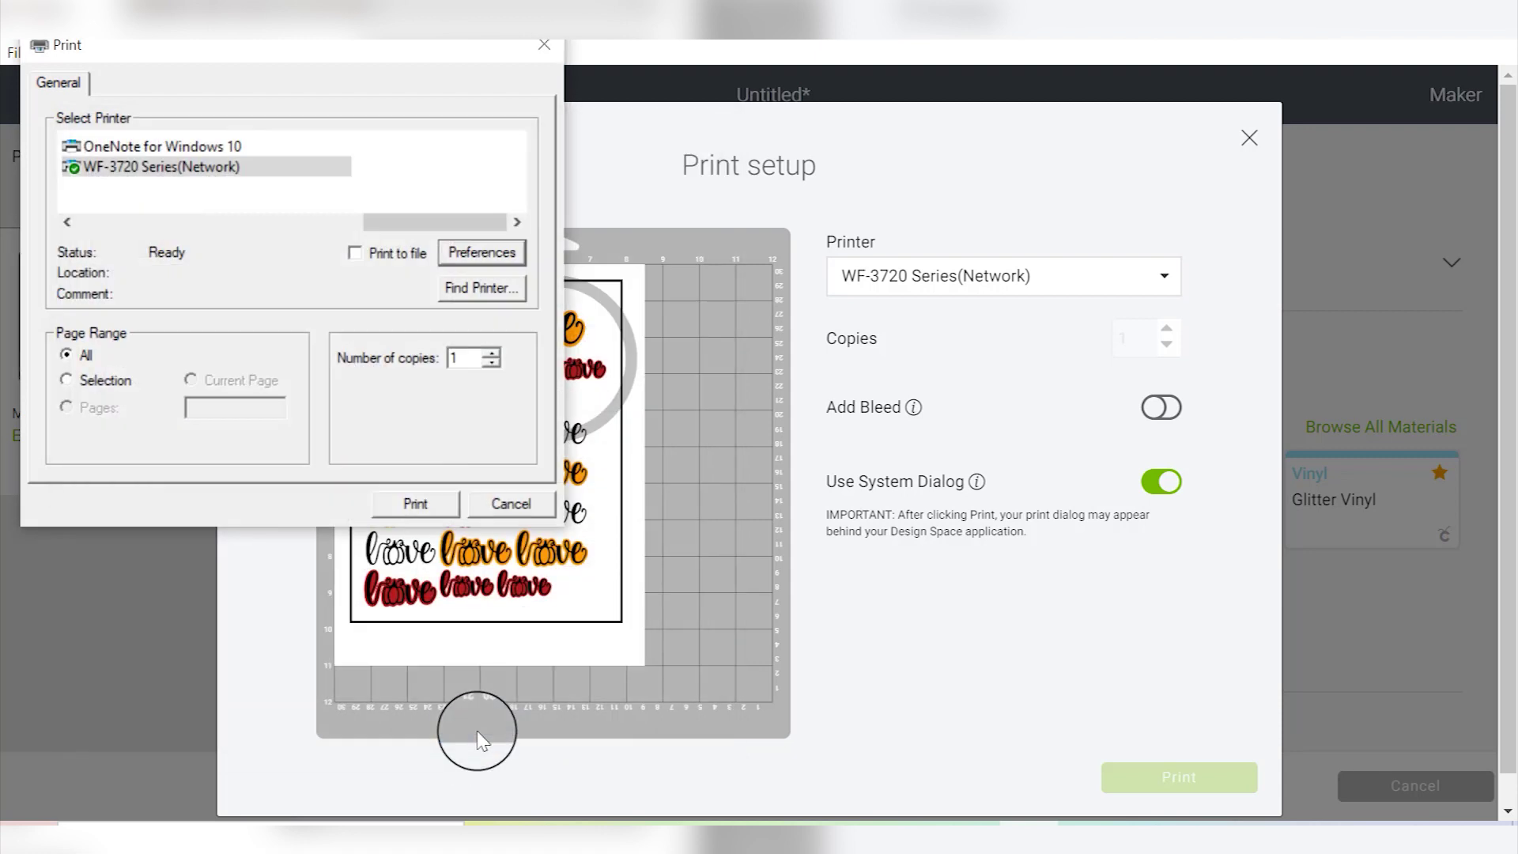